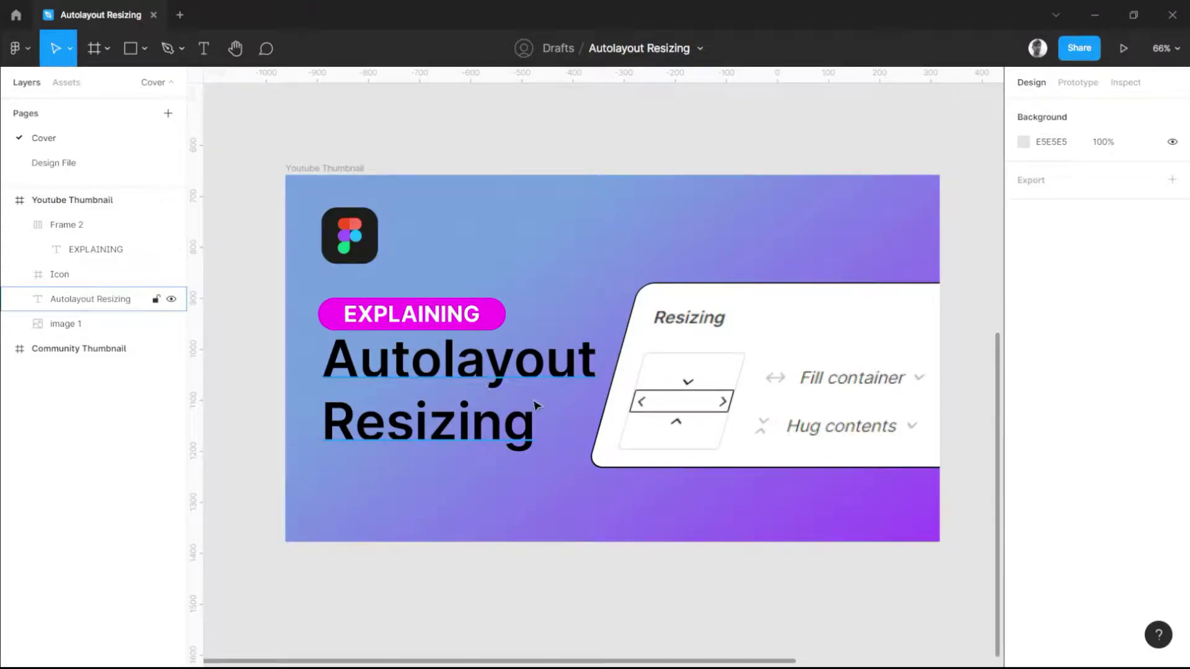
Step: Open the Design File page and examine the resizing settings of the item list inside the cart widget
{"action": "left_click_drag", "start_coordinate": [667, 582], "coordinate": [647, 555]}
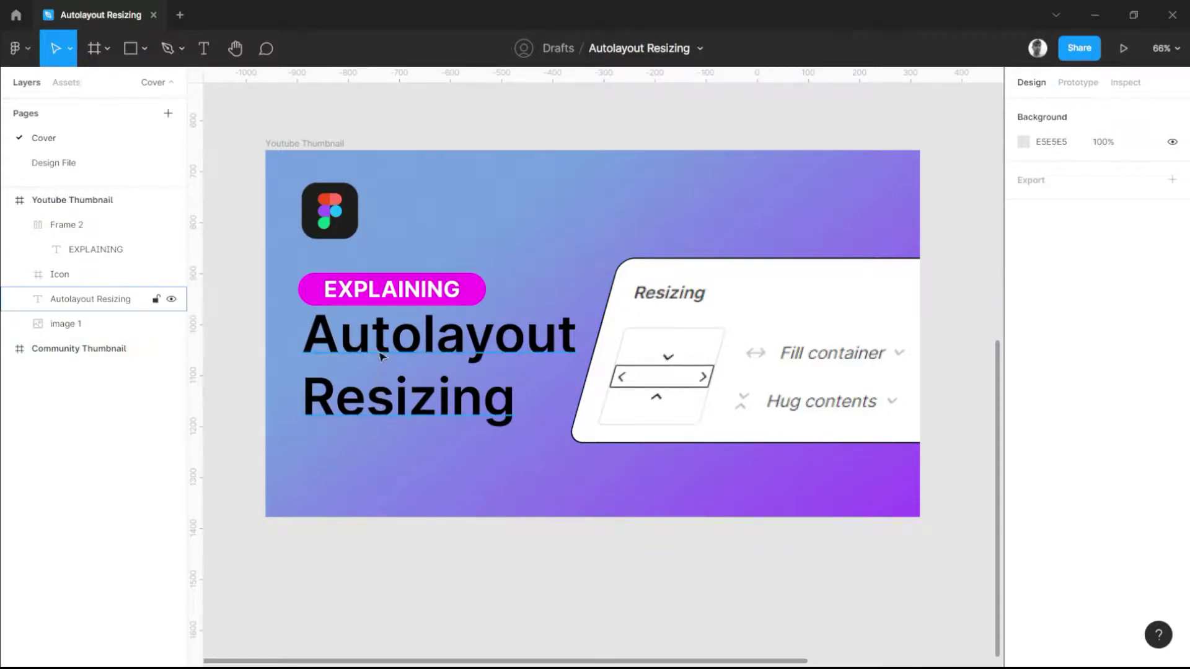
{"action": "left_click", "coordinate": [454, 147]}
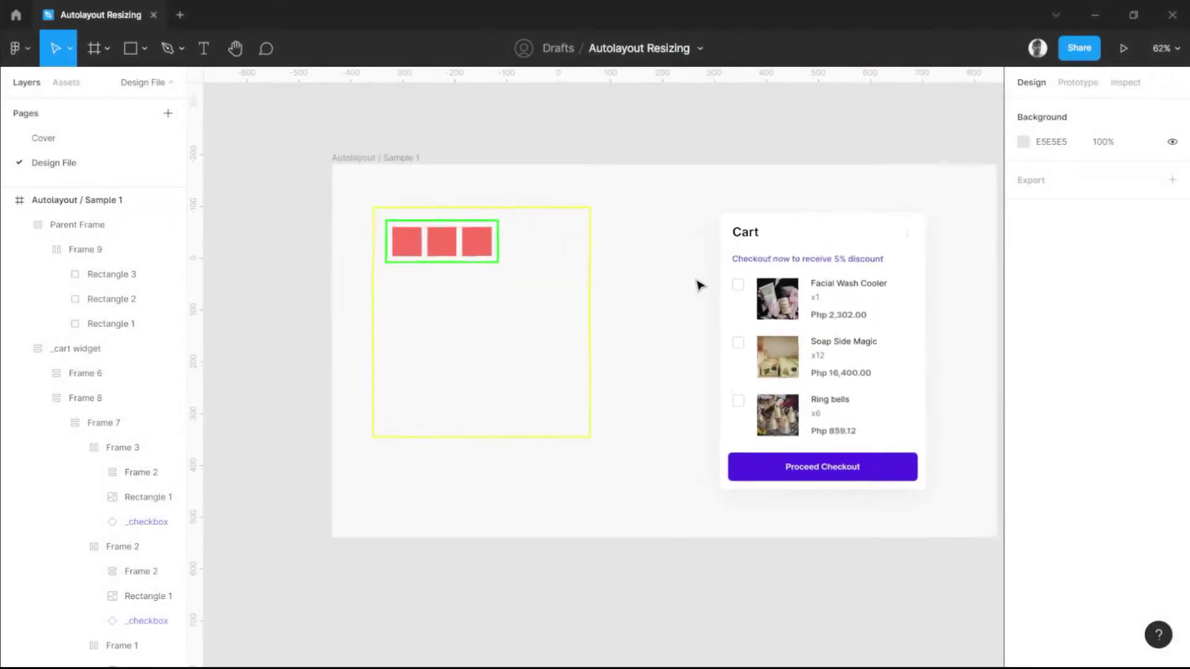
{"action": "scroll", "coordinate": [699, 285], "scroll_direction": "up", "scroll_amount": 5}
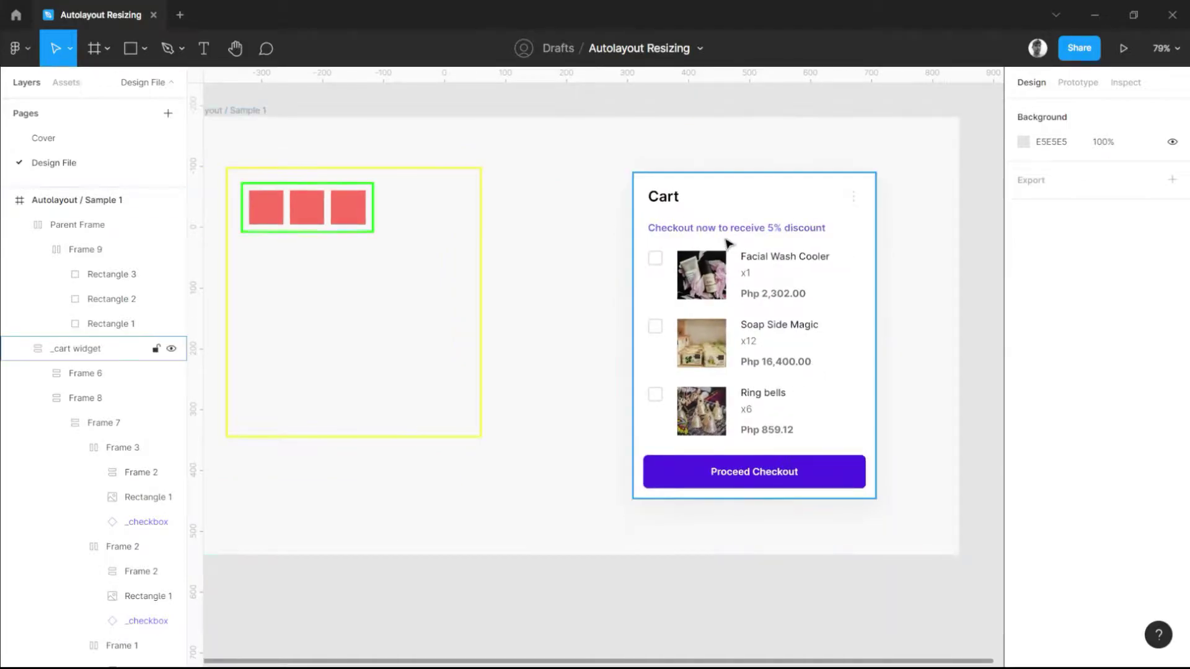
{"action": "left_click", "coordinate": [702, 251]}
{"action": "left_click_drag", "start_coordinate": [713, 236], "coordinate": [753, 257]}
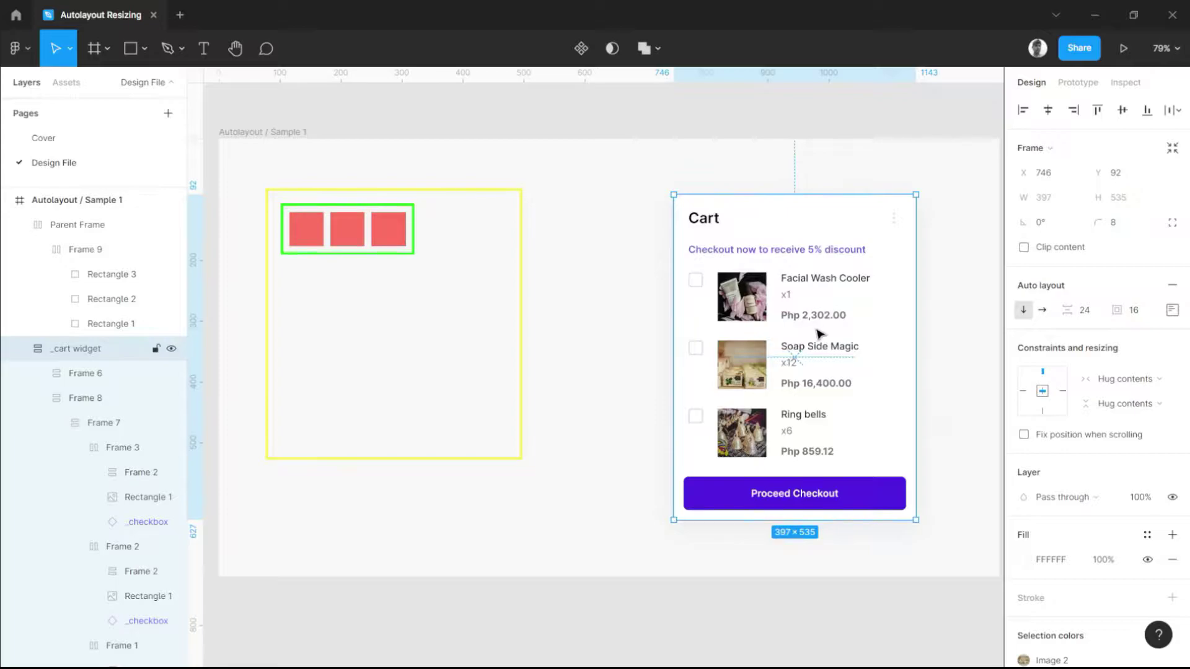
{"action": "double_click", "coordinate": [815, 296]}
{"action": "double_click", "coordinate": [802, 302]}
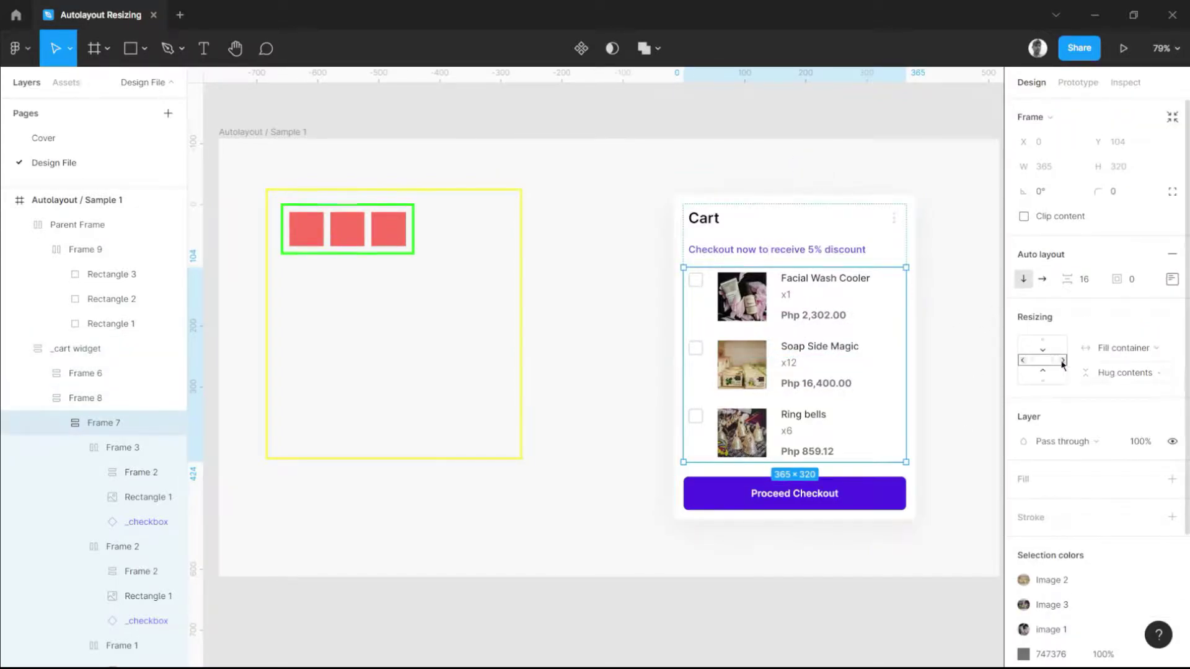
{"action": "left_click", "coordinate": [749, 249]}
{"action": "left_click", "coordinate": [600, 207]}
{"action": "left_click_drag", "start_coordinate": [513, 194], "coordinate": [629, 194]}
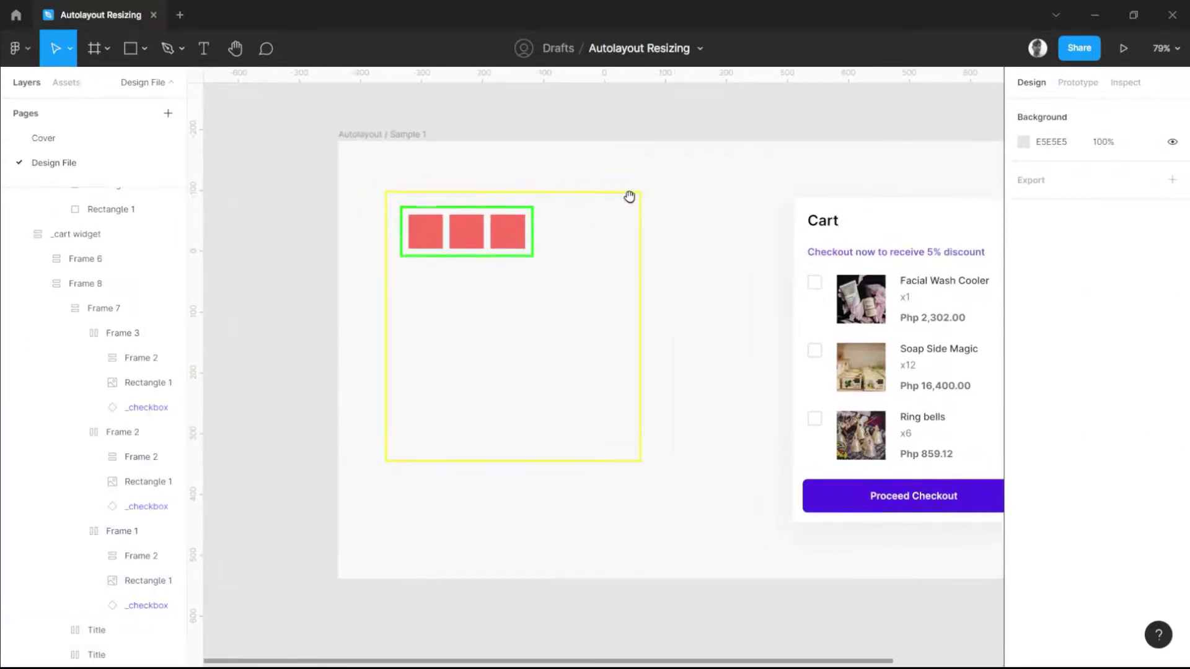
Step: Rename the green-outlined Frame 9 inside Parent Frame as "Child Frame"
{"action": "left_click", "coordinate": [462, 234]}
{"action": "scroll", "coordinate": [417, 202], "scroll_direction": "up", "scroll_amount": 5}
{"action": "scroll", "coordinate": [558, 241], "scroll_direction": "down", "scroll_amount": 3}
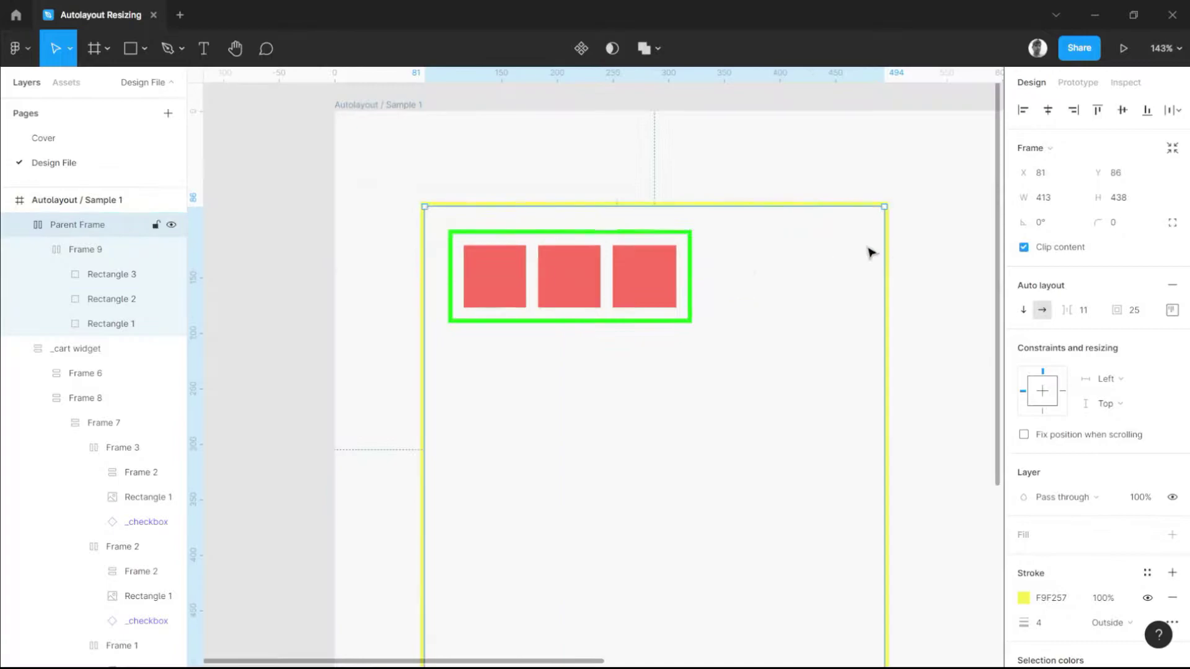
{"action": "scroll", "coordinate": [626, 275], "scroll_direction": "up", "scroll_amount": 2}
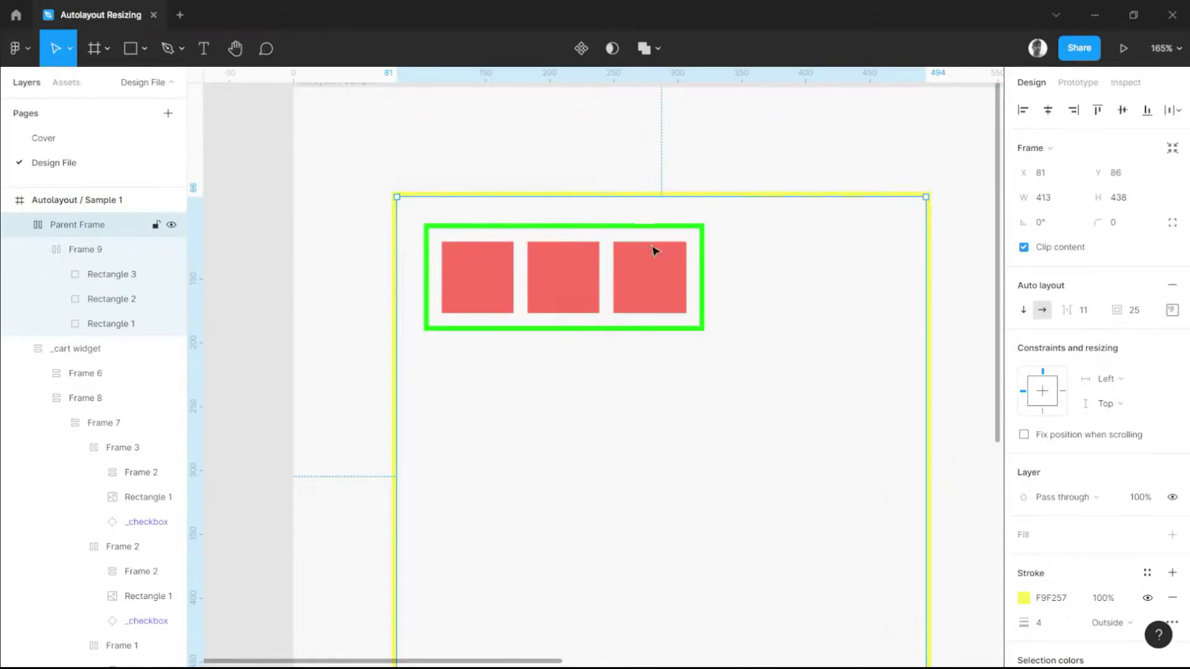
{"action": "scroll", "coordinate": [655, 250], "scroll_direction": "down", "scroll_amount": 2}
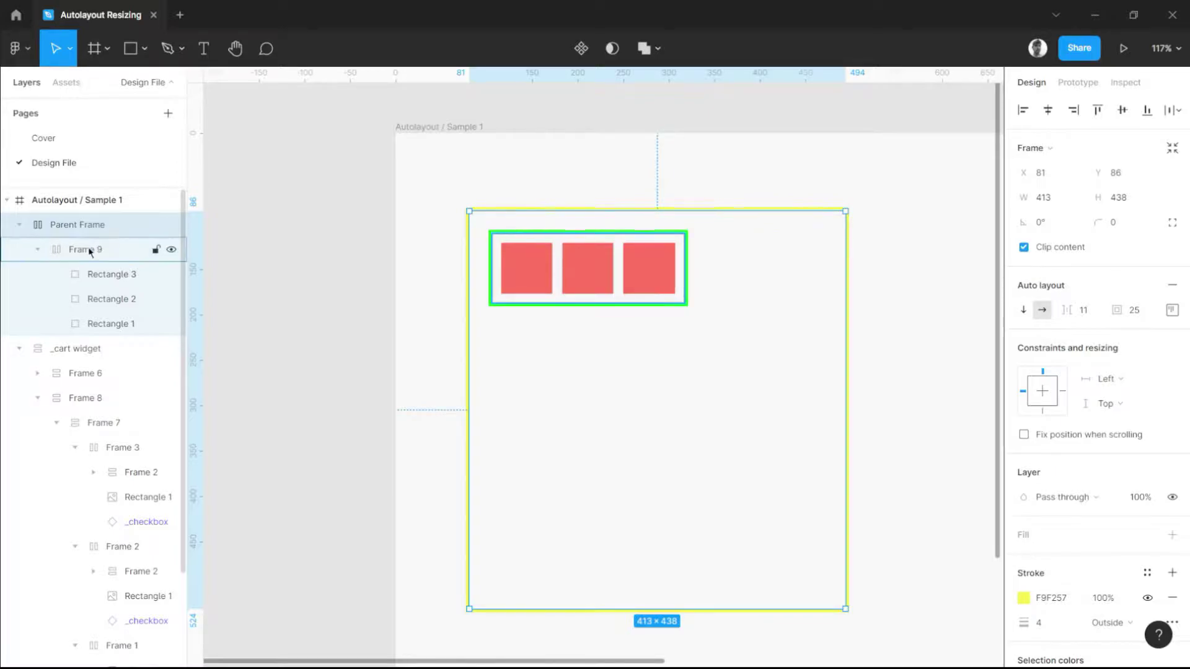
{"action": "left_click", "coordinate": [486, 197]}
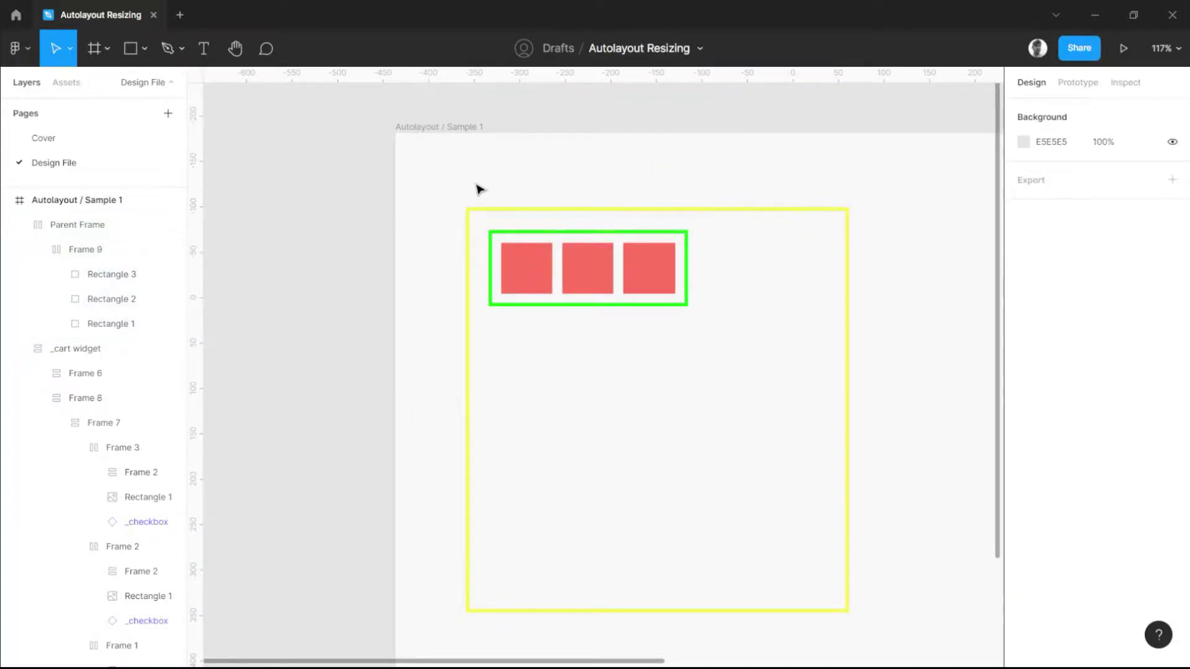
{"action": "scroll", "coordinate": [547, 157], "scroll_direction": "down", "scroll_amount": 1}
{"action": "double_click", "coordinate": [85, 248]}
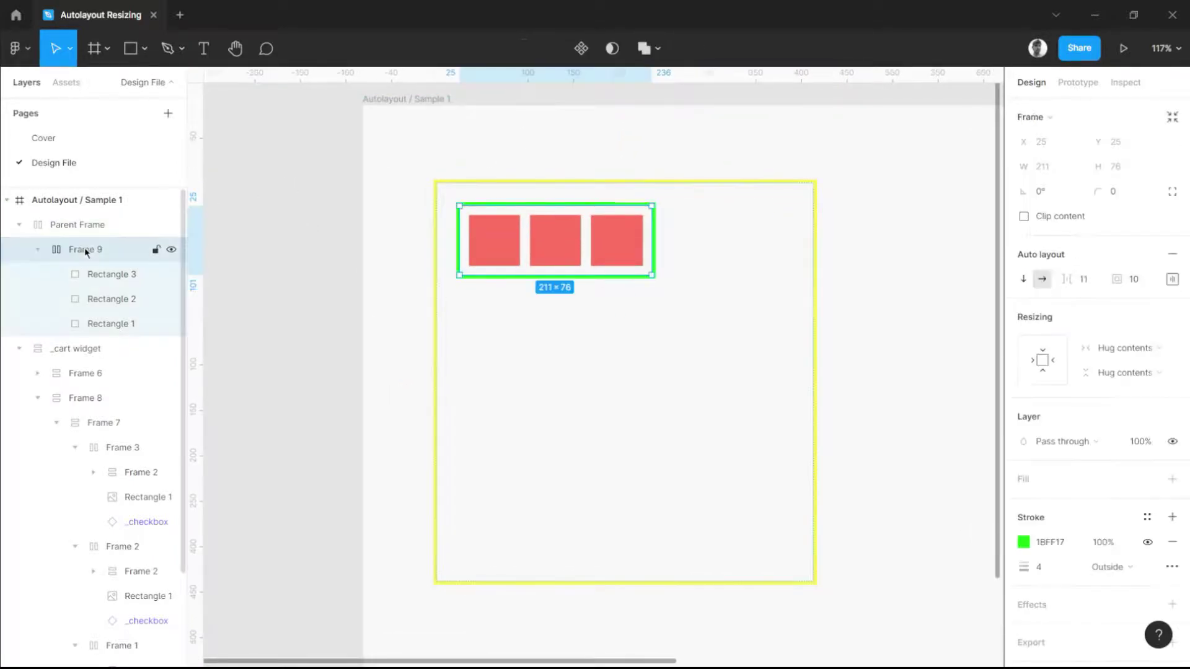
{"action": "type", "text": "Child"}
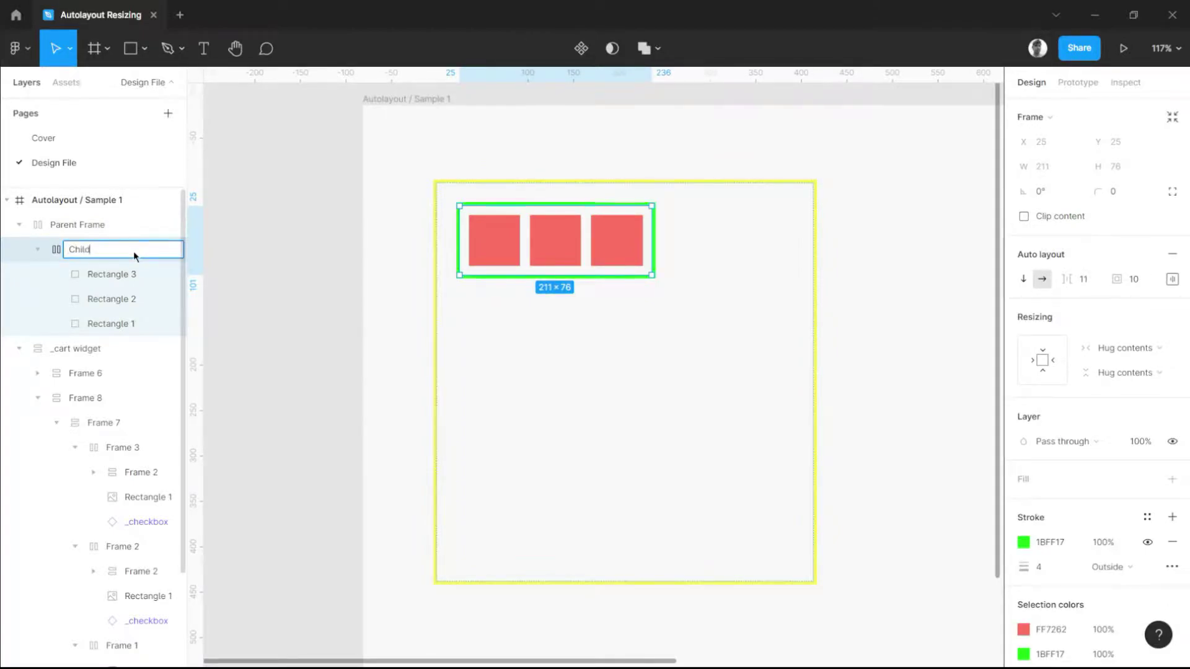
{"action": "type", "text": " Frame"}
{"action": "key", "text": "Return"}
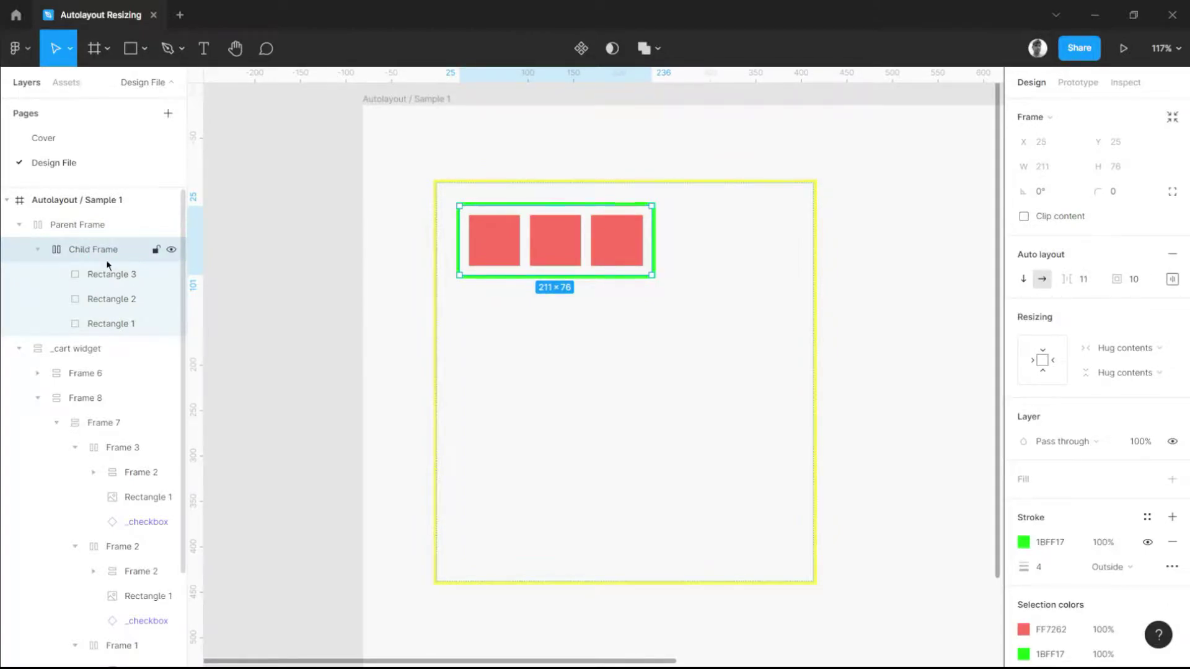
Step: Set the horizontal resizing of Child Frame to Fixed width
{"action": "left_click", "coordinate": [79, 224]}
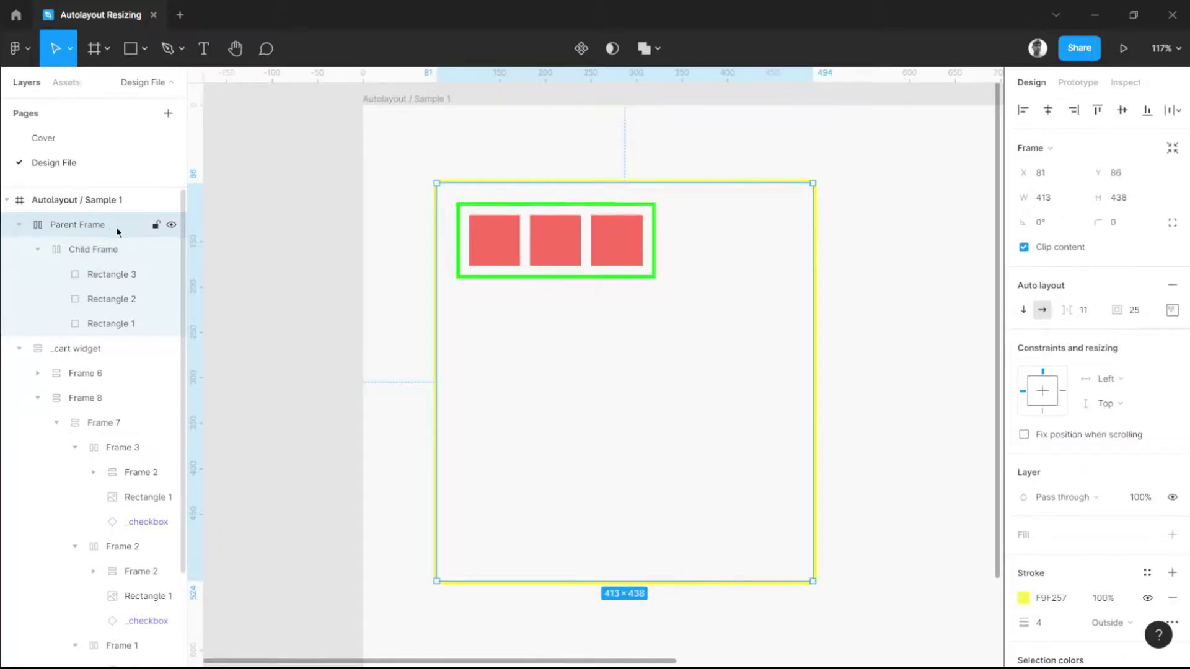
{"action": "left_click", "coordinate": [138, 248]}
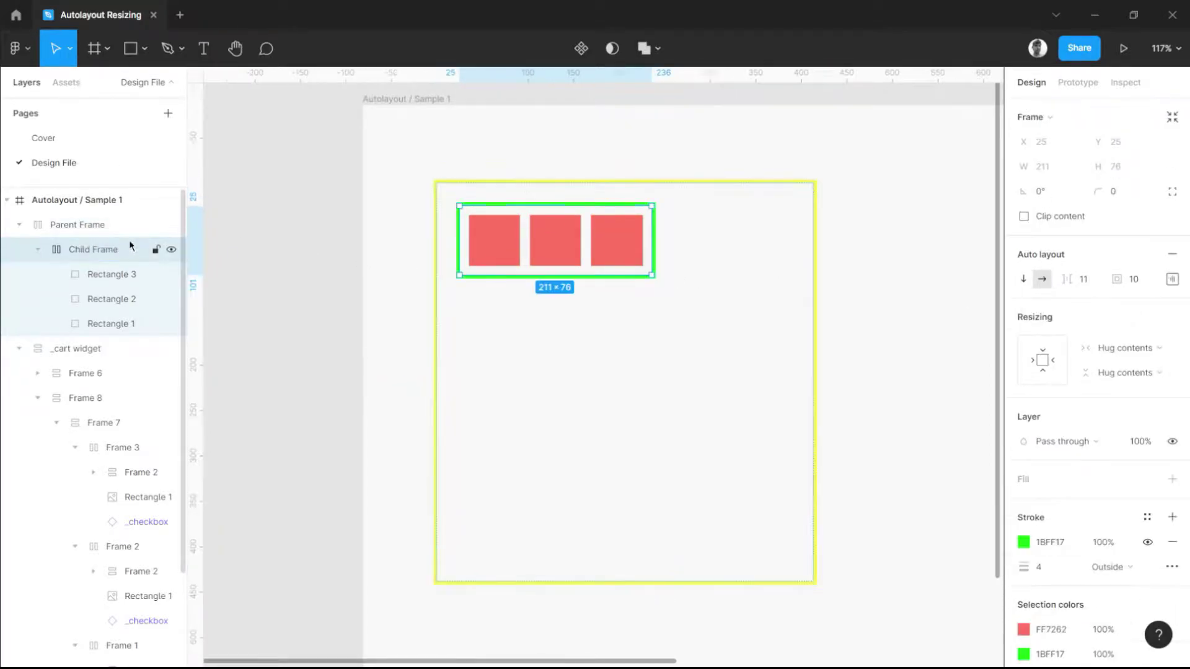
{"action": "left_click", "coordinate": [398, 223]}
{"action": "left_click", "coordinate": [580, 207]}
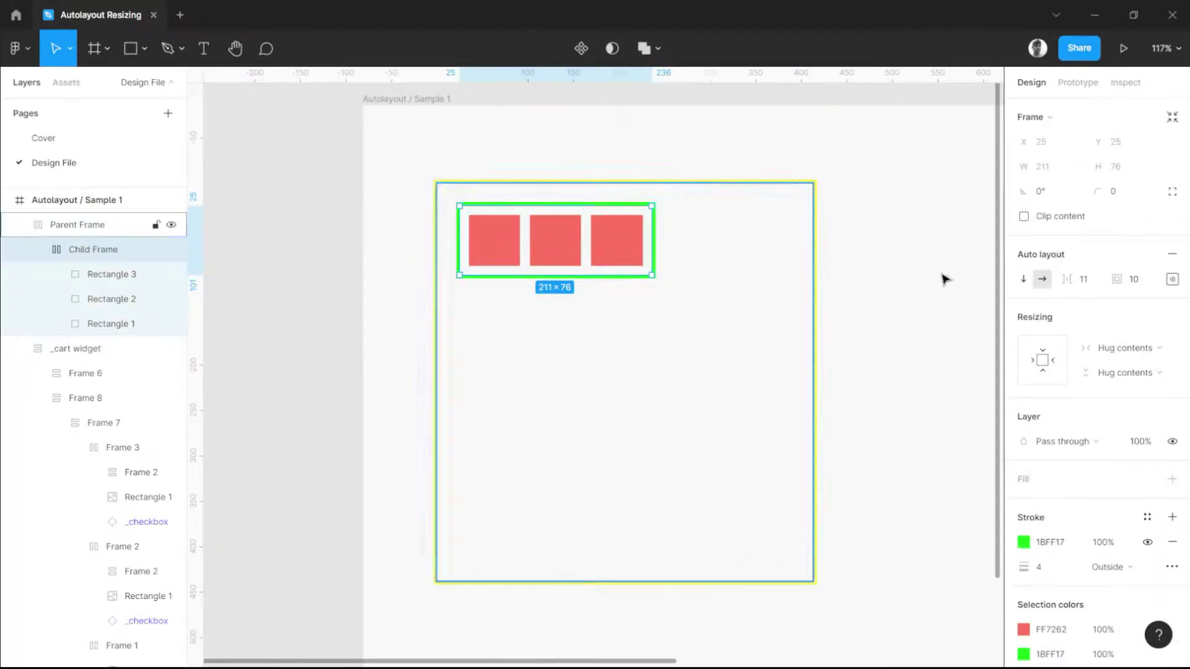
{"action": "left_click", "coordinate": [1136, 348]}
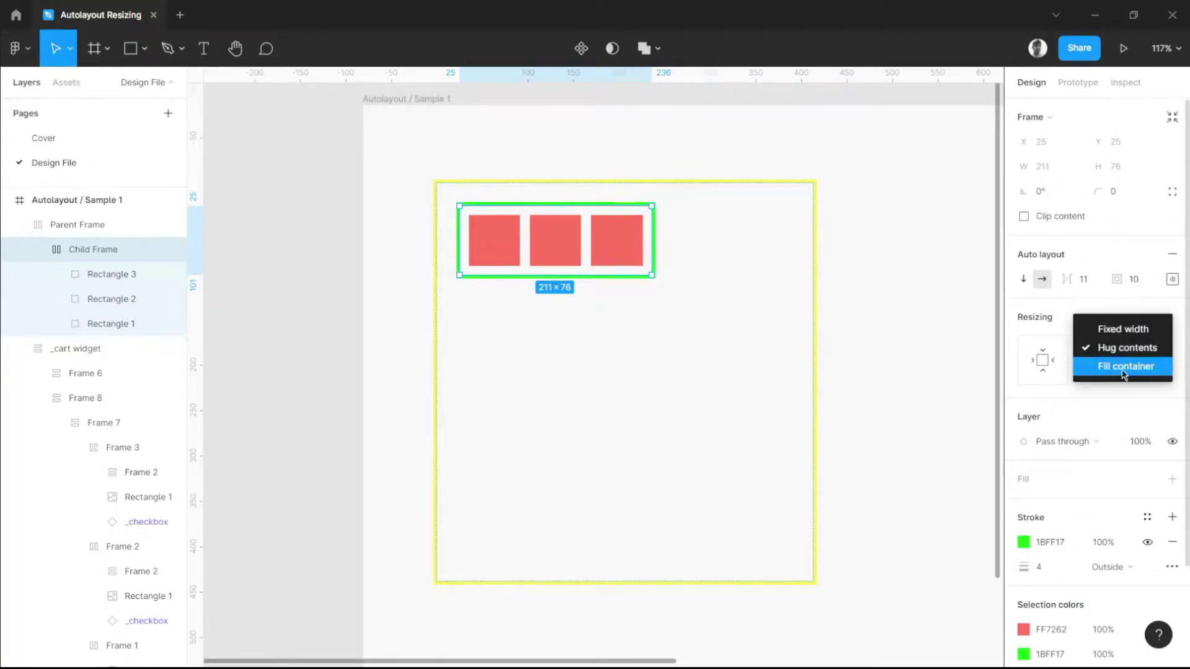
{"action": "left_click", "coordinate": [1129, 331]}
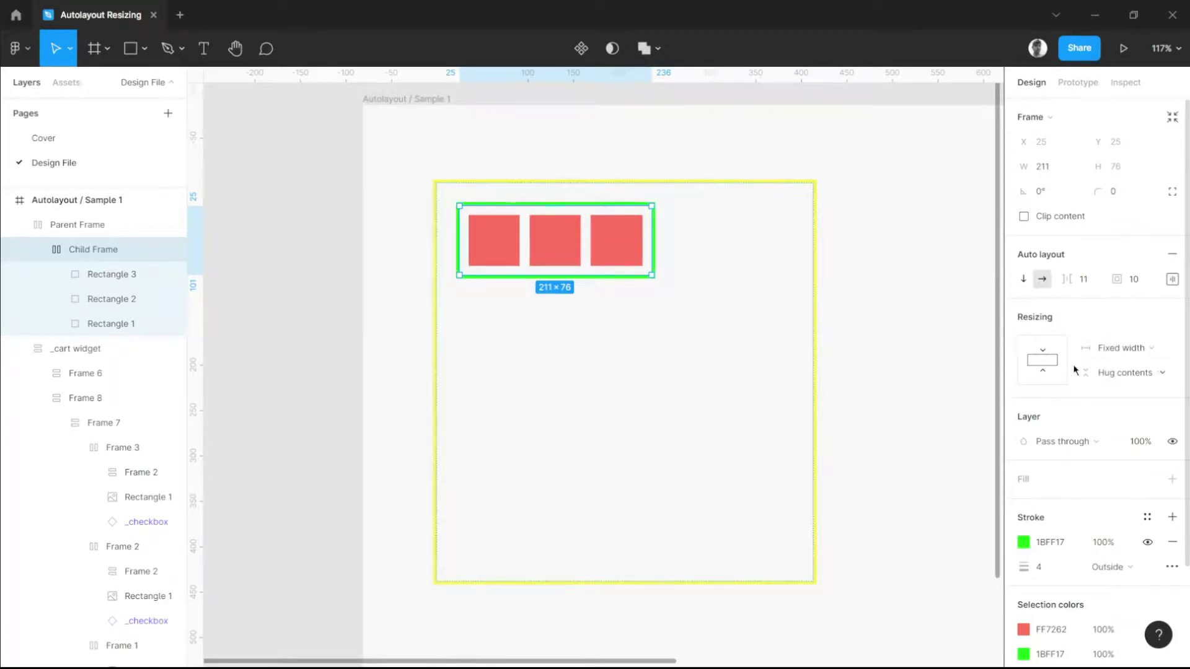
{"action": "scroll", "coordinate": [613, 251], "scroll_direction": "up", "scroll_amount": 2}
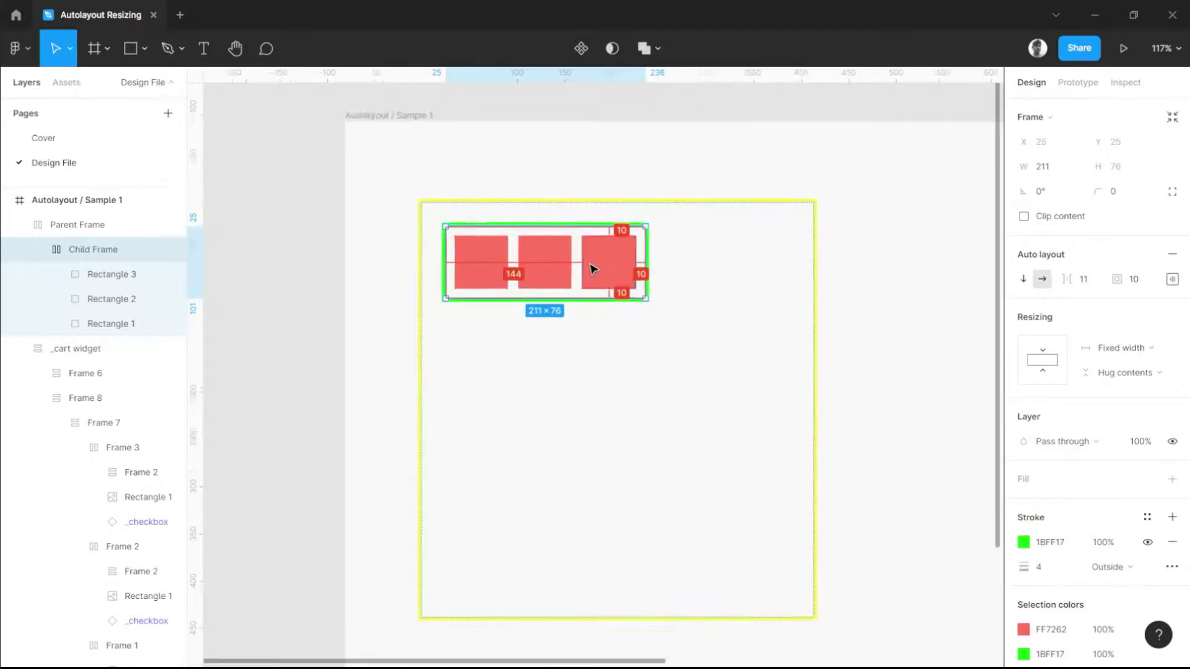
{"action": "scroll", "coordinate": [592, 267], "scroll_direction": "up", "scroll_amount": 3}
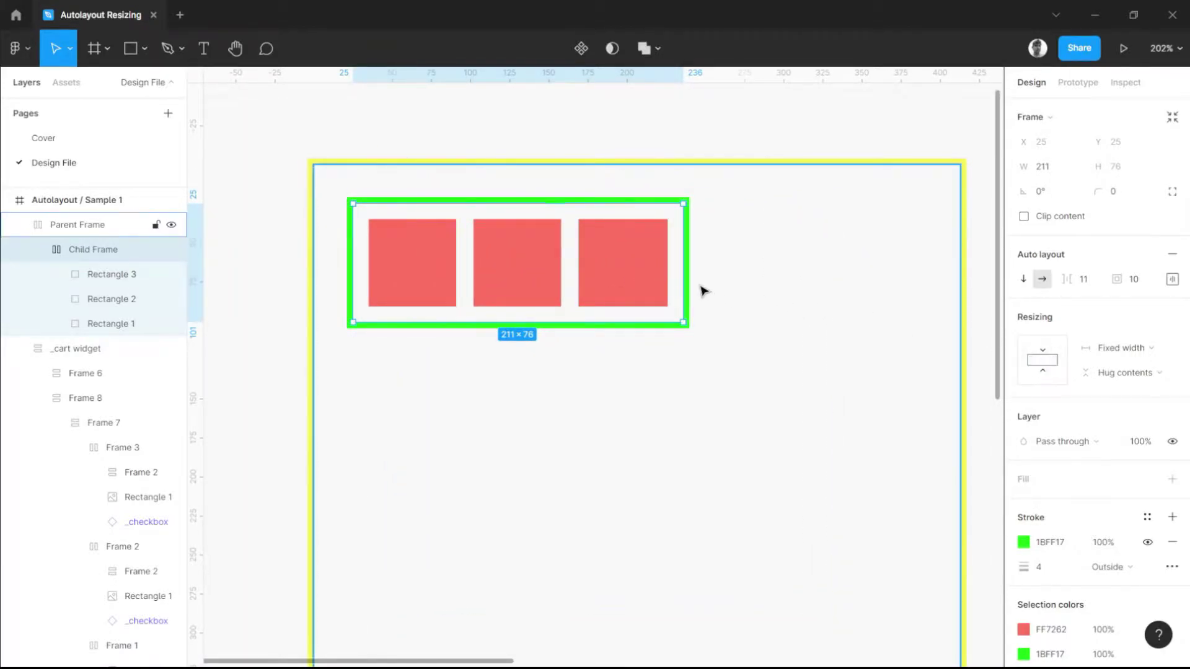
{"action": "left_click", "coordinate": [1126, 354]}
{"action": "left_click", "coordinate": [1126, 354]}
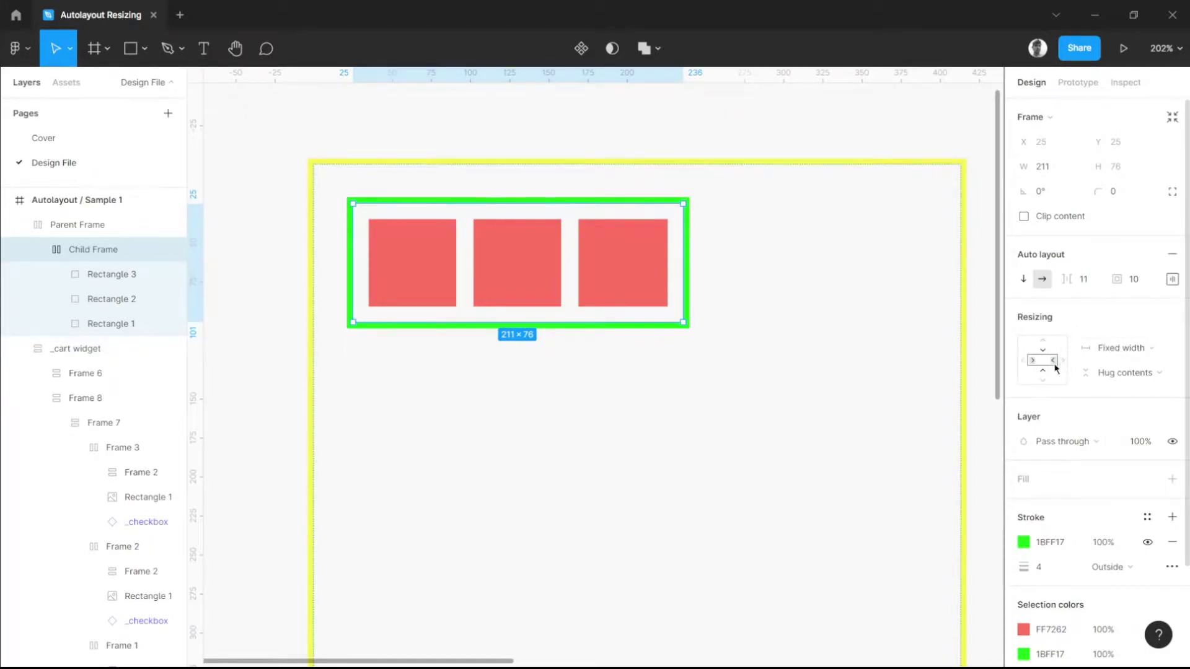
Step: Set the width of Child Frame to 300 and view its alignment and padding settings
{"action": "left_click", "coordinate": [1062, 171]}
{"action": "left_click_drag", "start_coordinate": [1061, 170], "coordinate": [991, 176]}
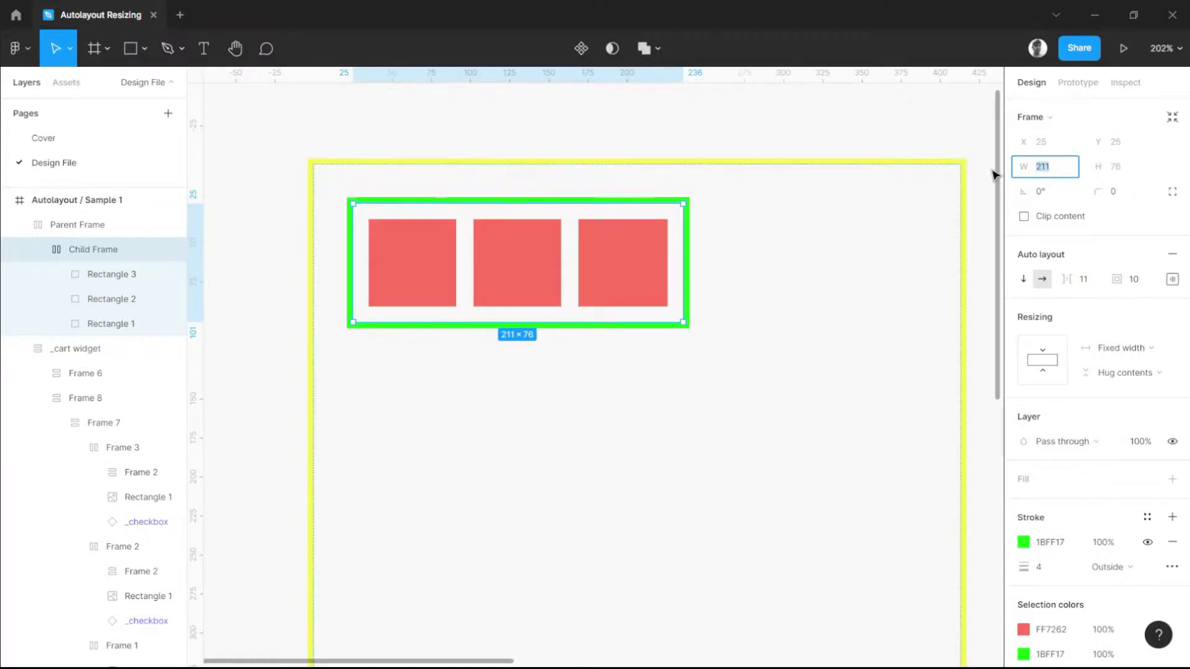
{"action": "key", "text": "Return"}
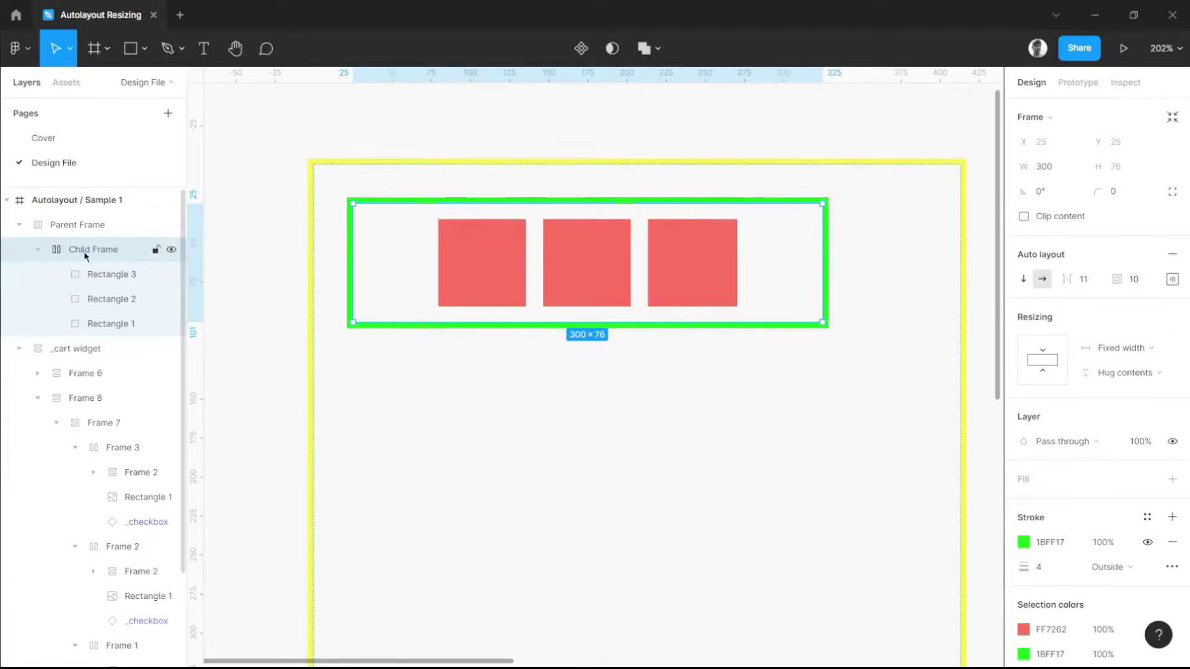
{"action": "left_click", "coordinate": [1172, 278]}
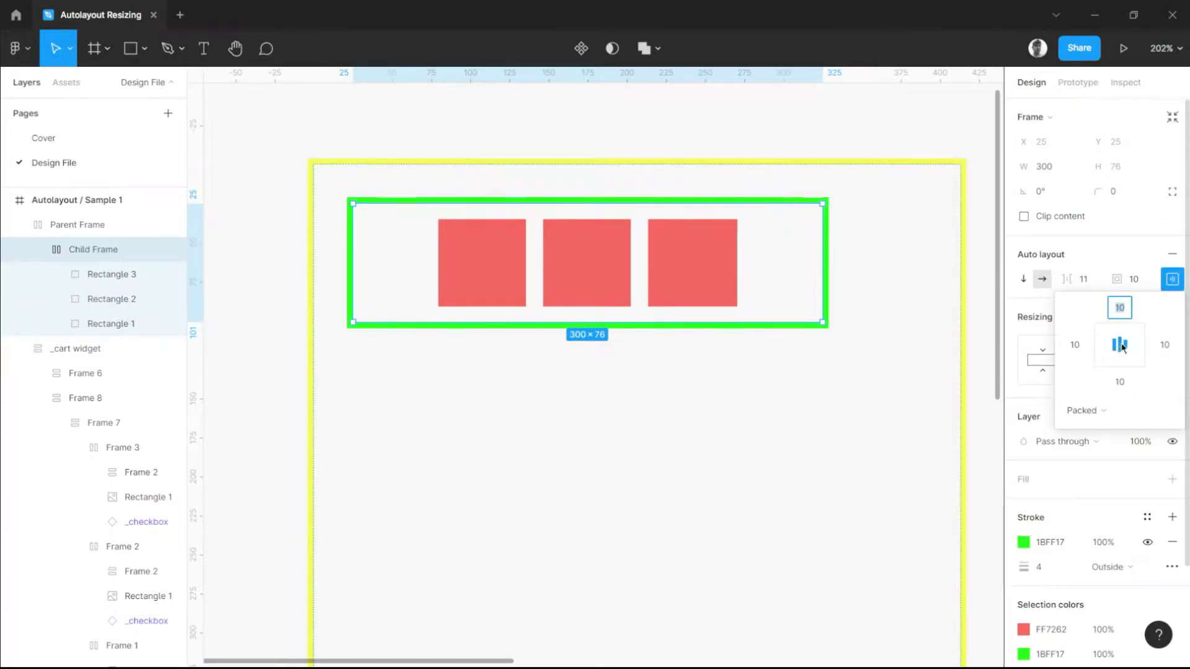
{"action": "left_click", "coordinate": [1172, 279]}
Step: Check the horizontal resizing options of Child Frame and stretch the frame on the canvas to a width of about 319
{"action": "left_click", "coordinate": [1147, 350]}
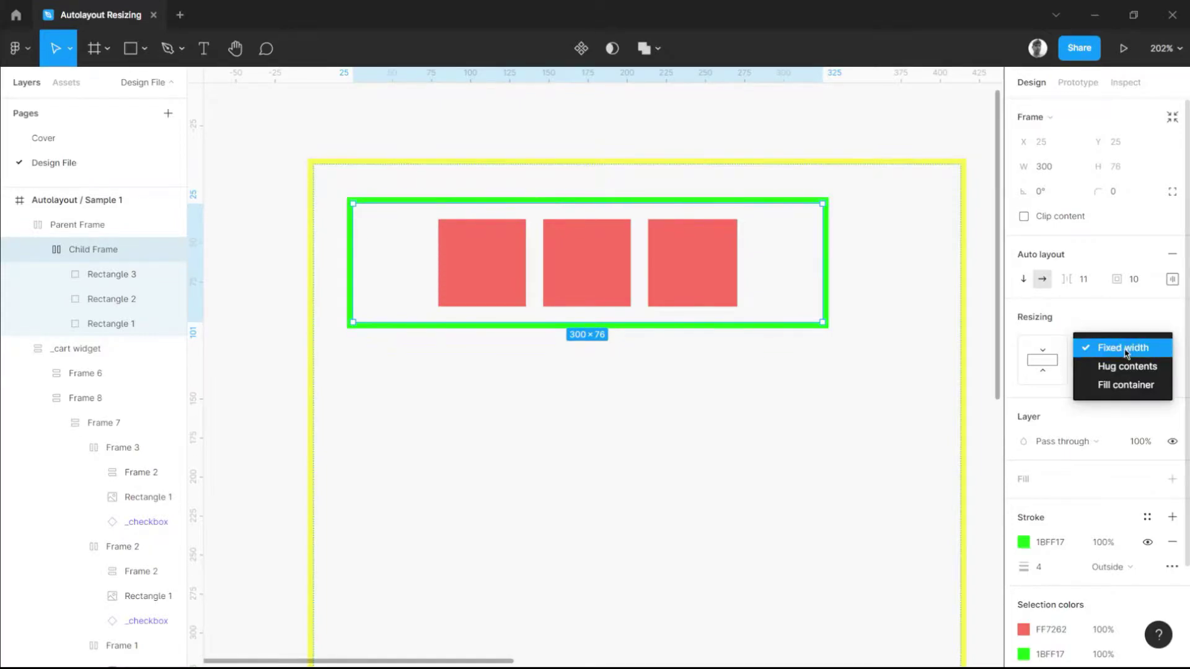
{"action": "left_click", "coordinate": [876, 243]}
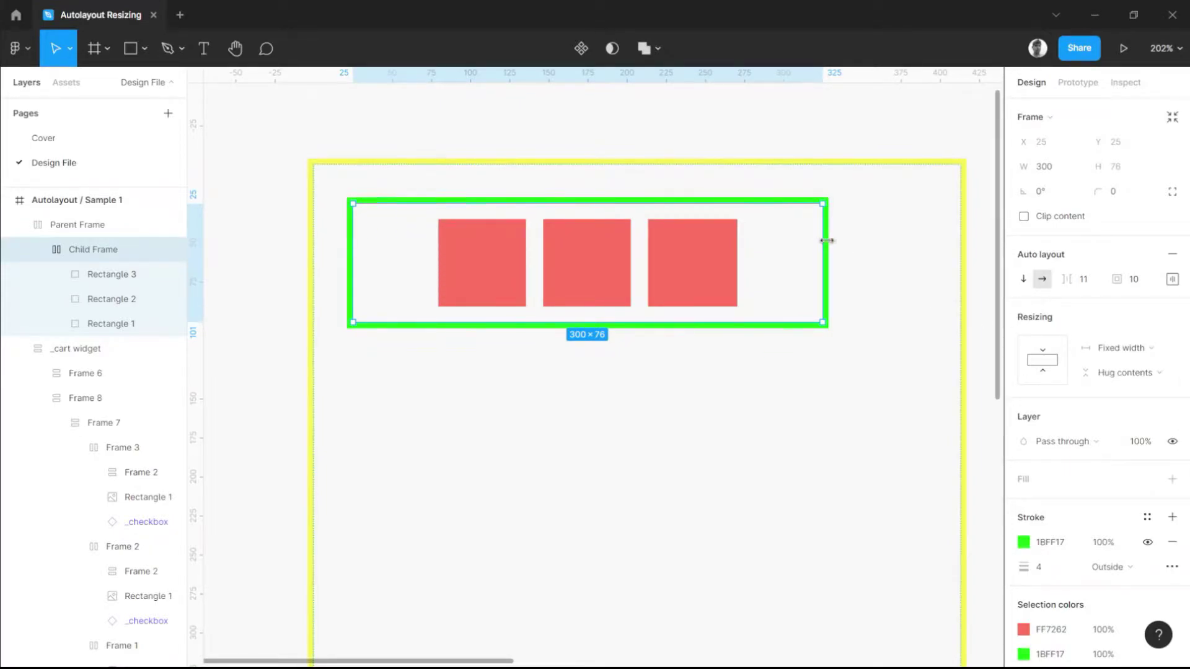
{"action": "left_click_drag", "start_coordinate": [826, 241], "coordinate": [853, 242]}
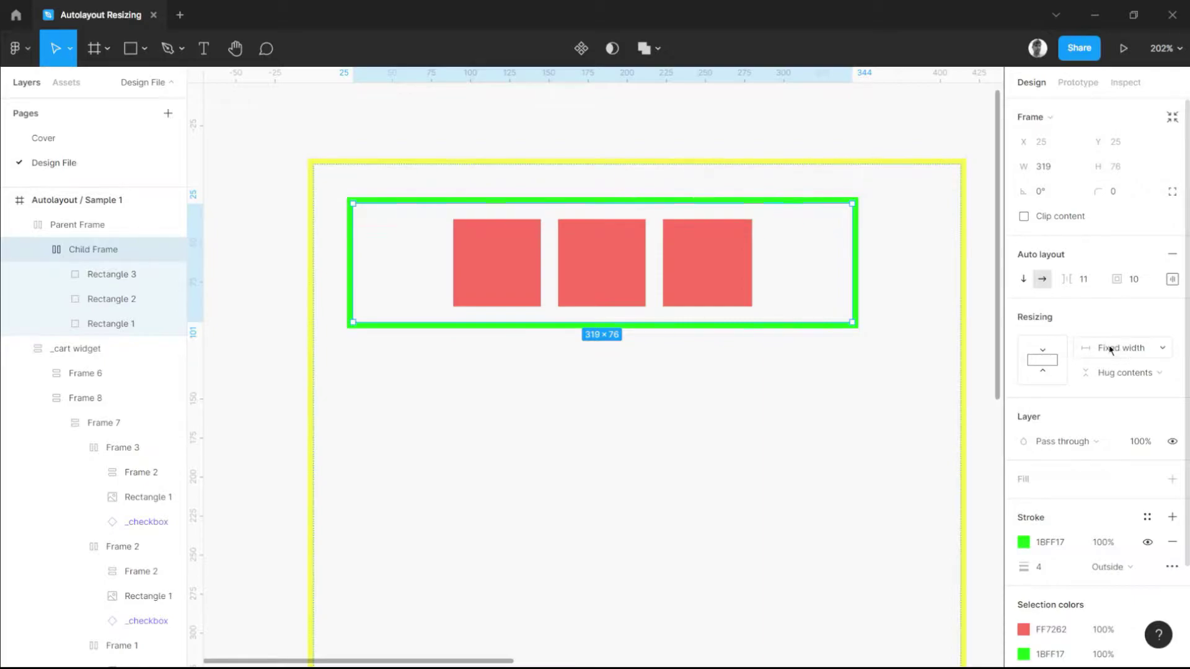
Step: Set the horizontal resizing of Child Frame to Hug contents, and stretch the frame on the canvas to about 318 wide
{"action": "left_click", "coordinate": [1128, 350]}
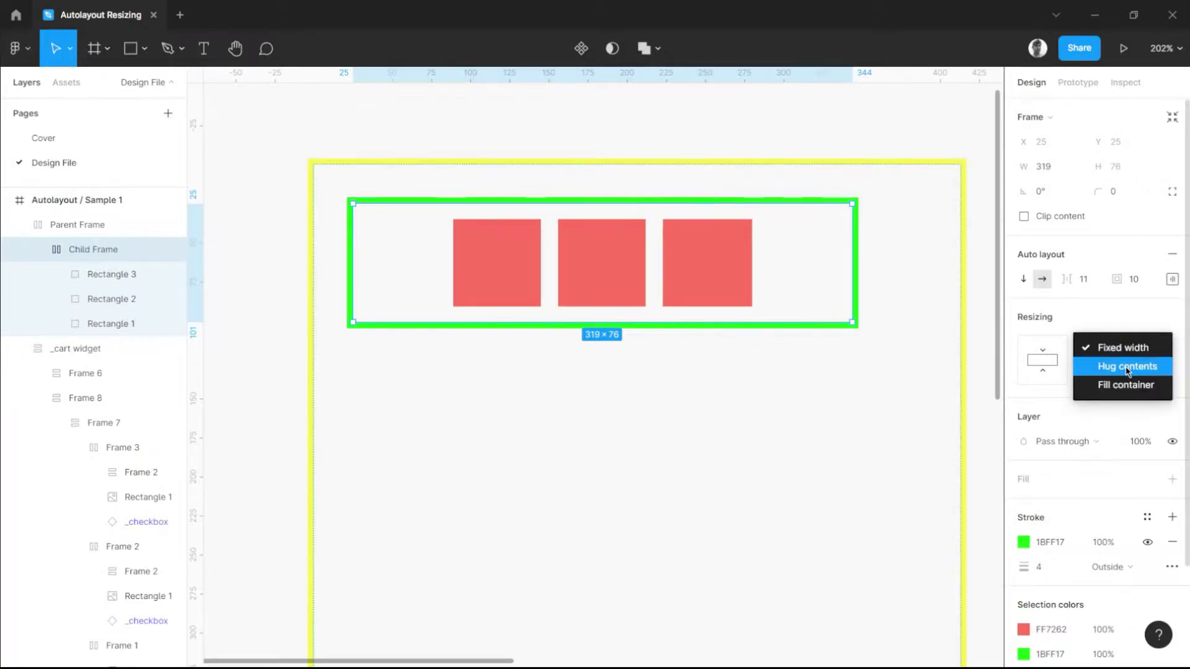
{"action": "left_click", "coordinate": [1127, 370]}
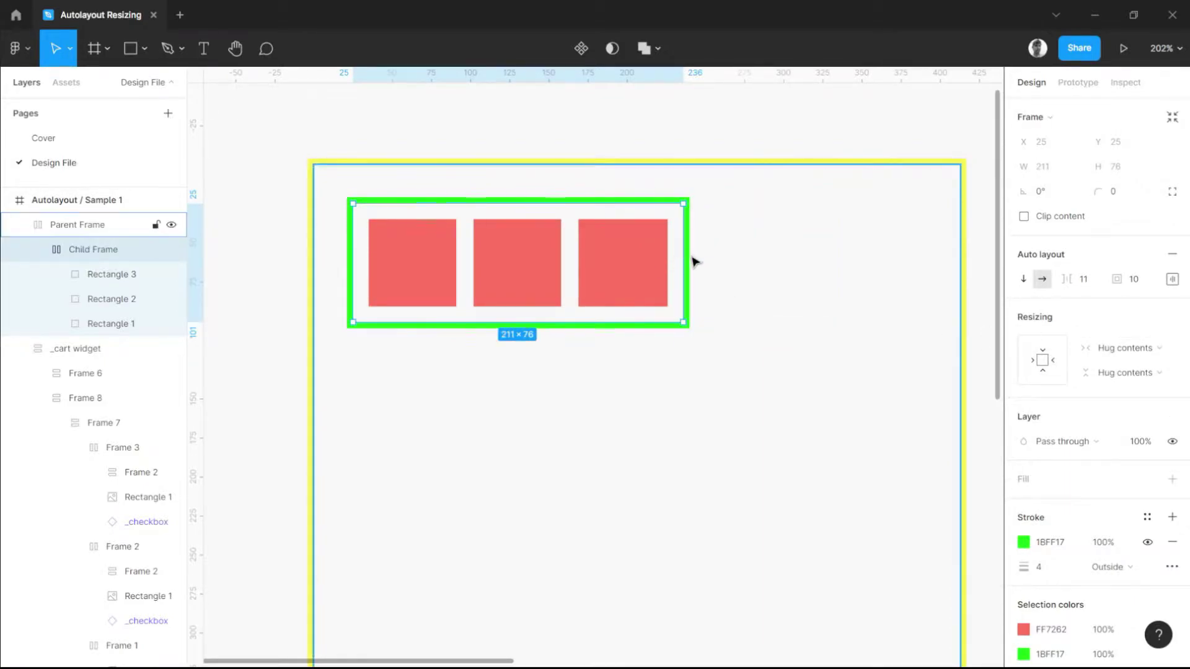
{"action": "left_click_drag", "start_coordinate": [694, 262], "coordinate": [848, 260]}
{"action": "left_click", "coordinate": [1145, 351]}
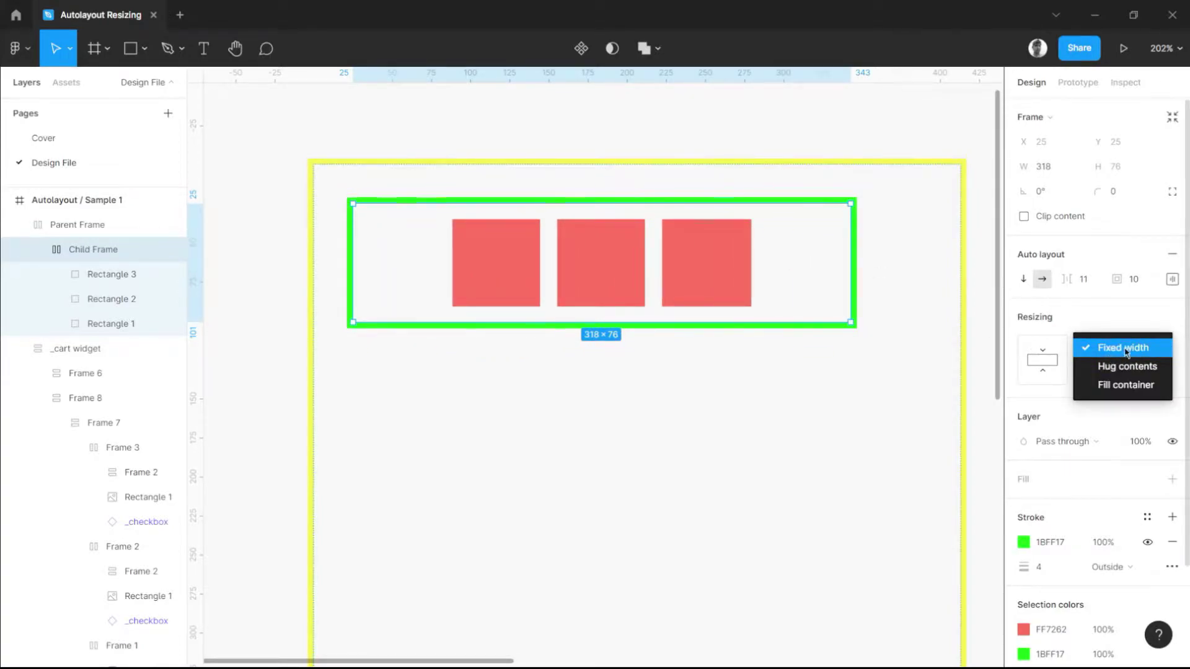
{"action": "left_click", "coordinate": [880, 226]}
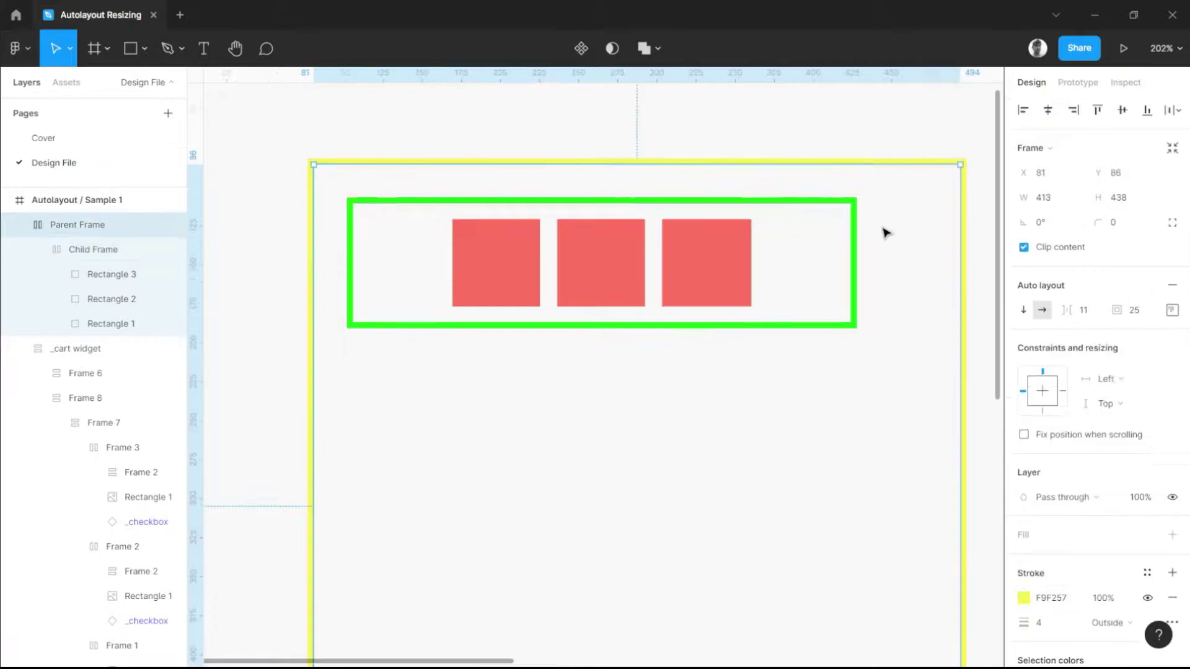
{"action": "left_click", "coordinate": [650, 240]}
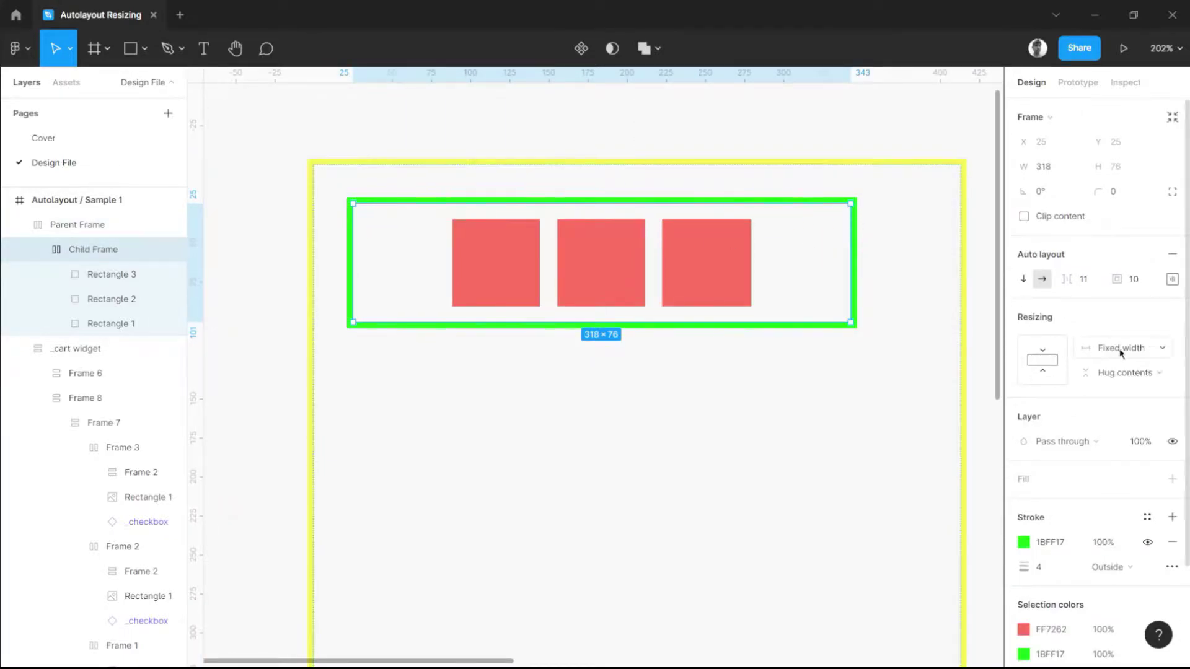
Step: Return the horizontal resizing of the stretched Child Frame to Hug contents and select Parent Frame
{"action": "left_click", "coordinate": [1140, 351]}
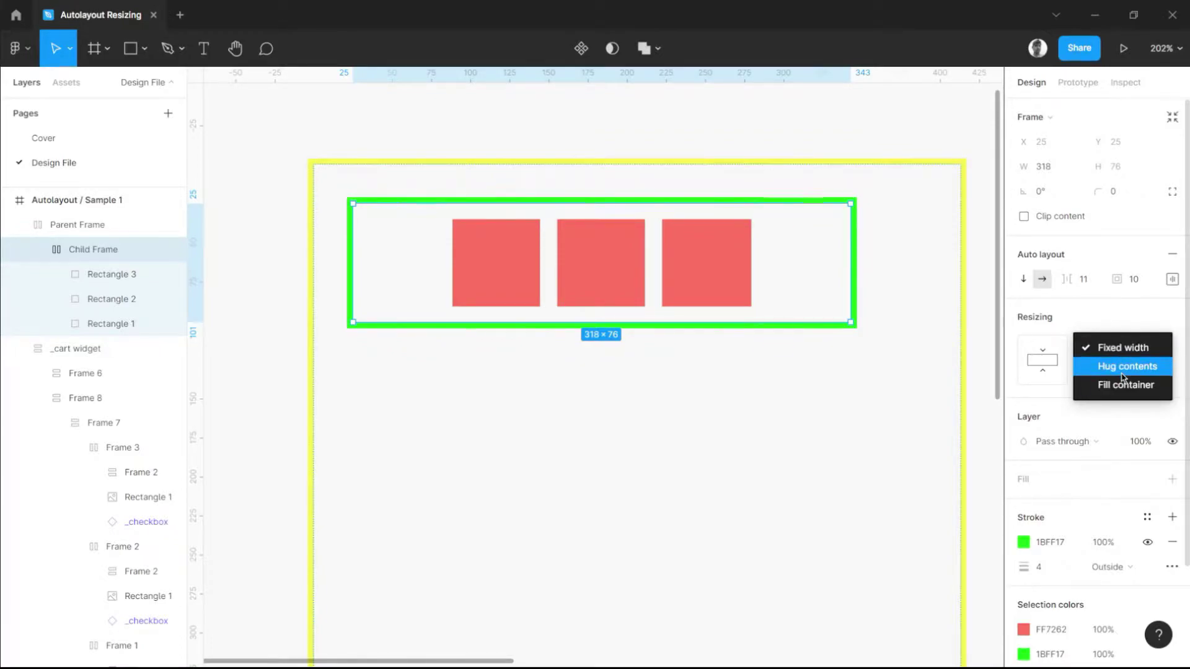
{"action": "left_click", "coordinate": [1124, 369]}
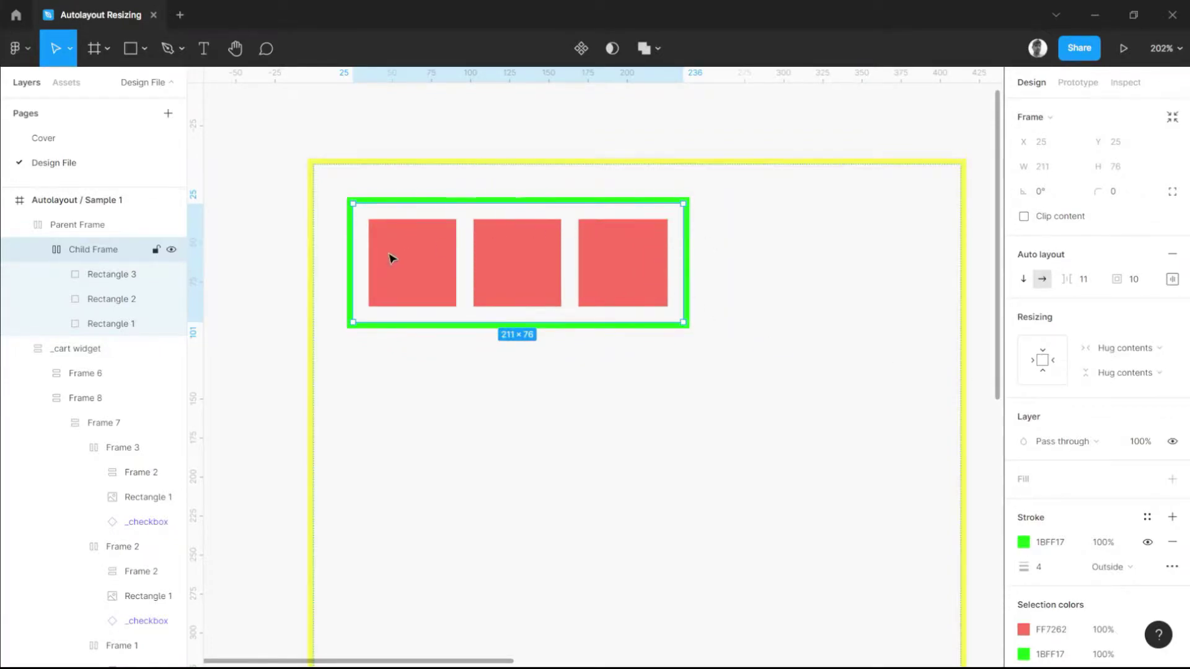
{"action": "left_click", "coordinate": [723, 245]}
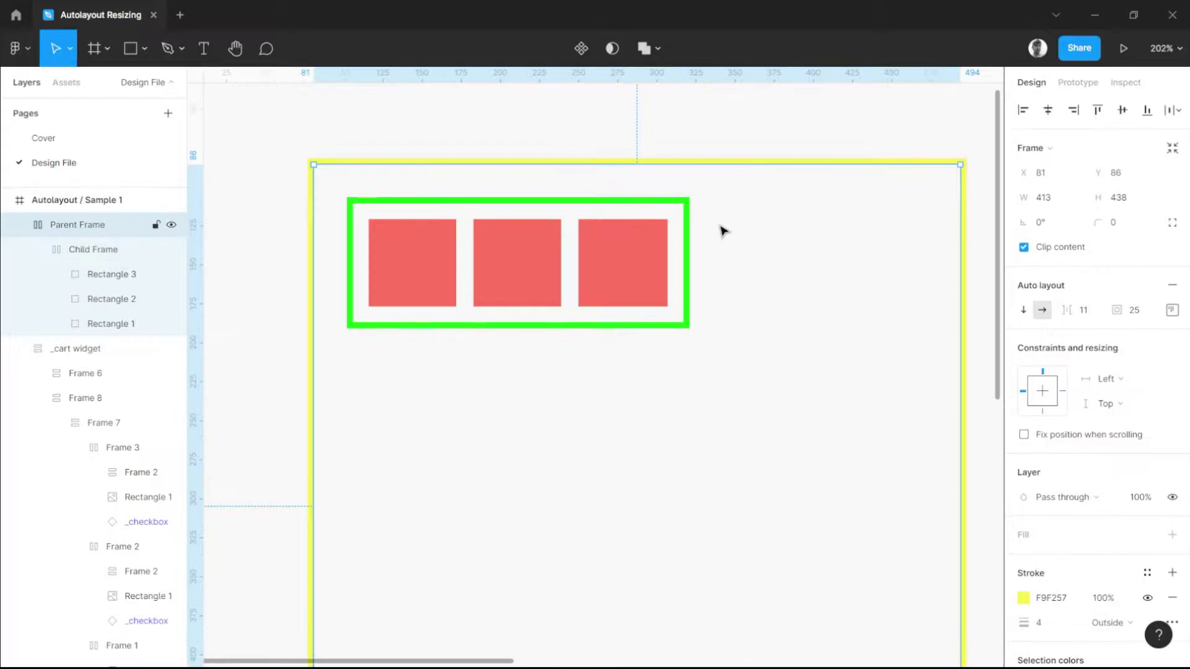
Step: Inspect Child Frame and its three rectangles one by one, ending with Child Frame selected
{"action": "left_click", "coordinate": [571, 218]}
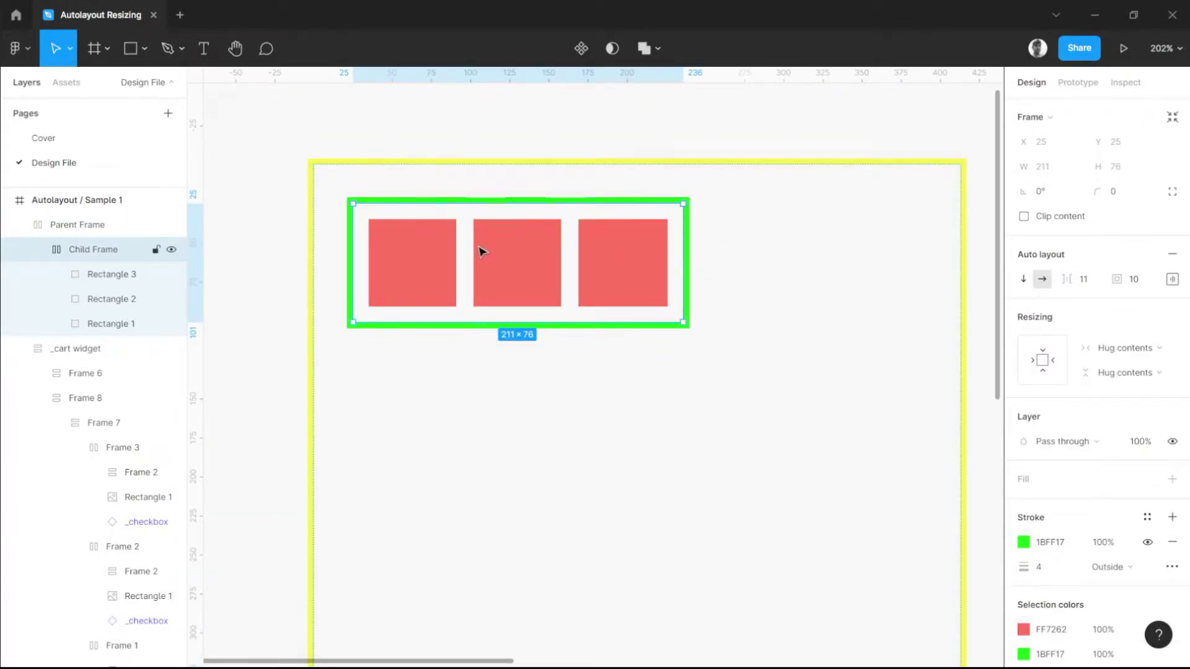
{"action": "double_click", "coordinate": [98, 250]}
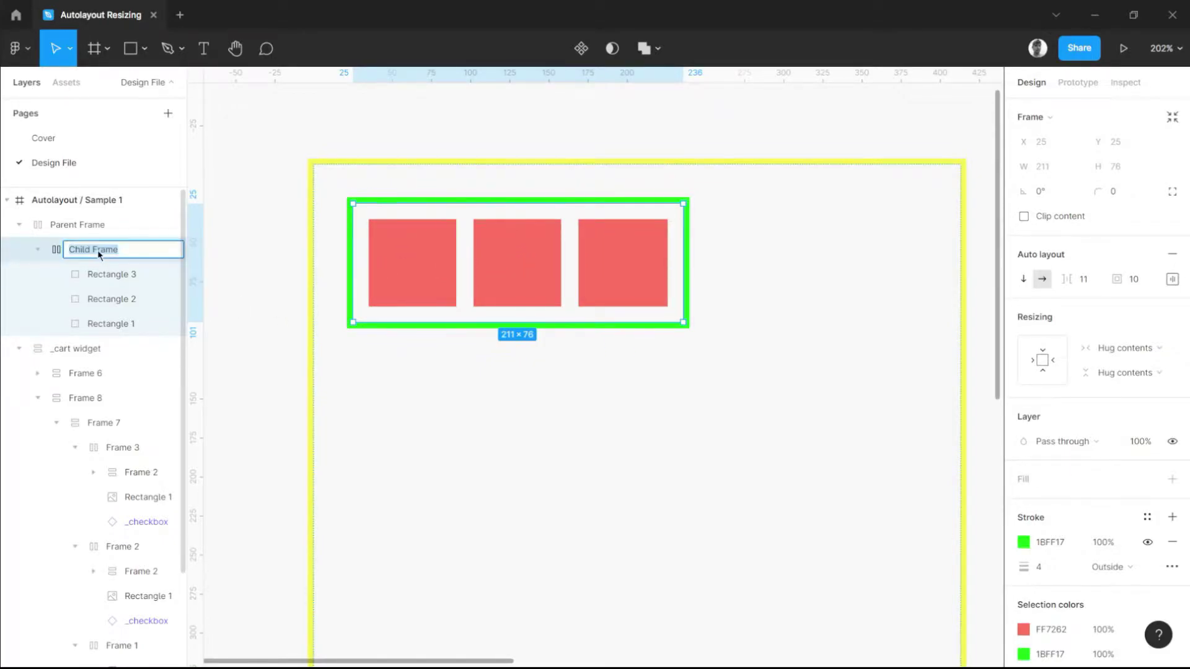
{"action": "key", "text": "Escape"}
{"action": "left_click", "coordinate": [98, 274]}
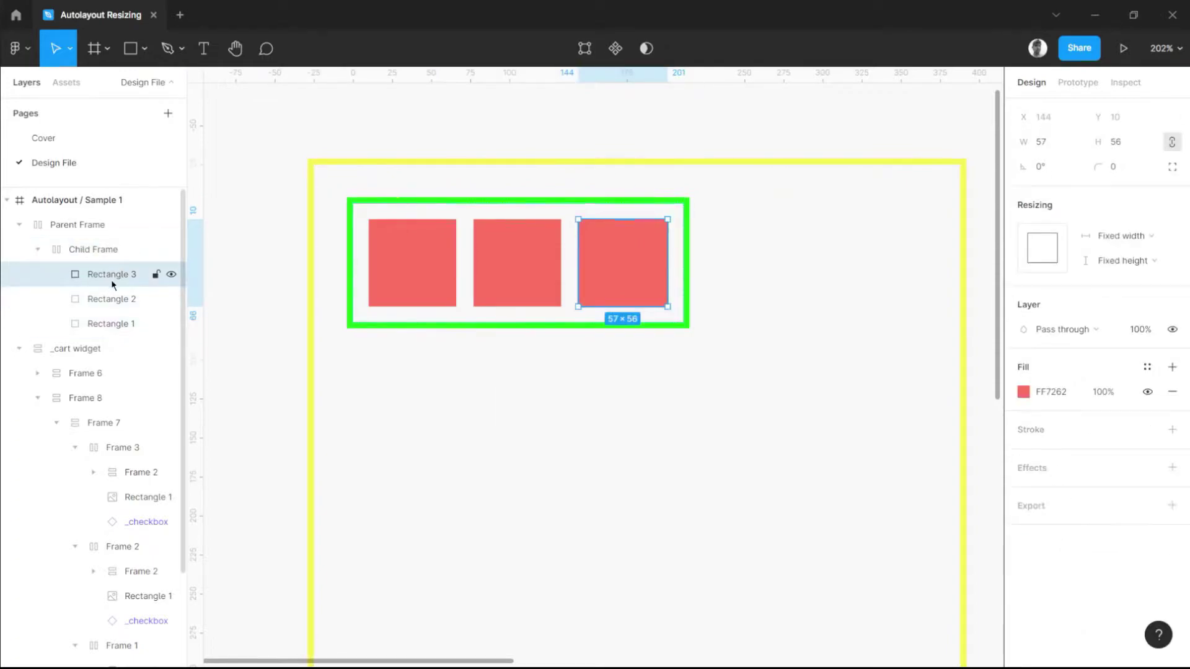
{"action": "left_click", "coordinate": [108, 299]}
{"action": "left_click", "coordinate": [106, 318]}
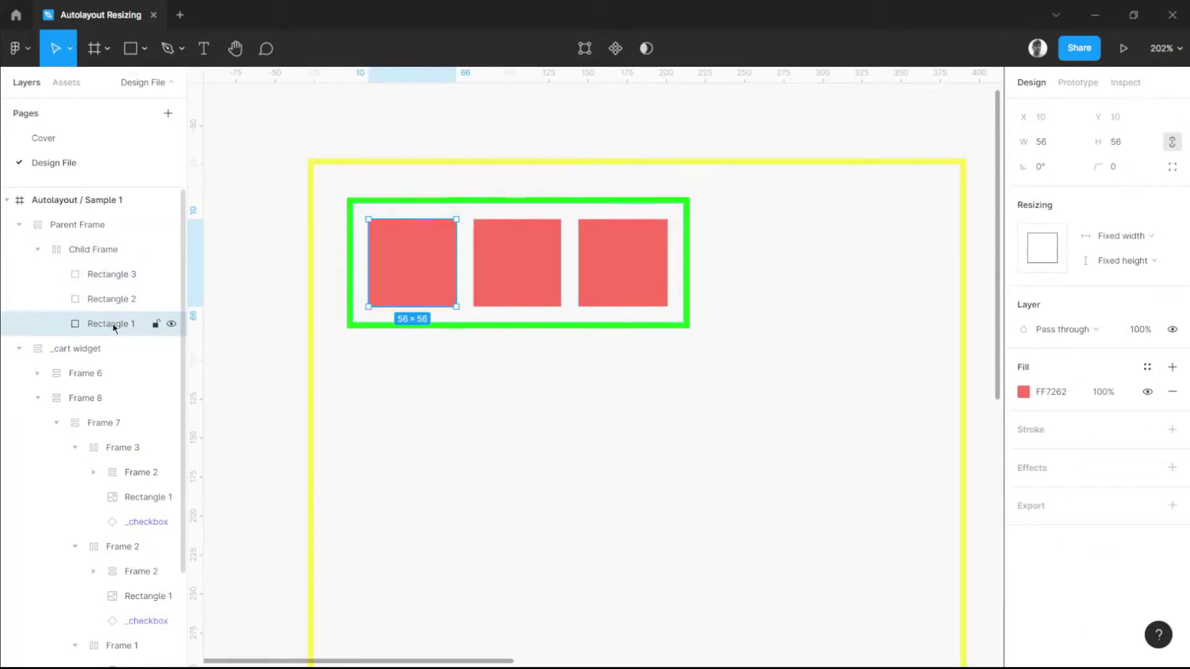
{"action": "left_click", "coordinate": [109, 299]}
{"action": "left_click", "coordinate": [108, 274]}
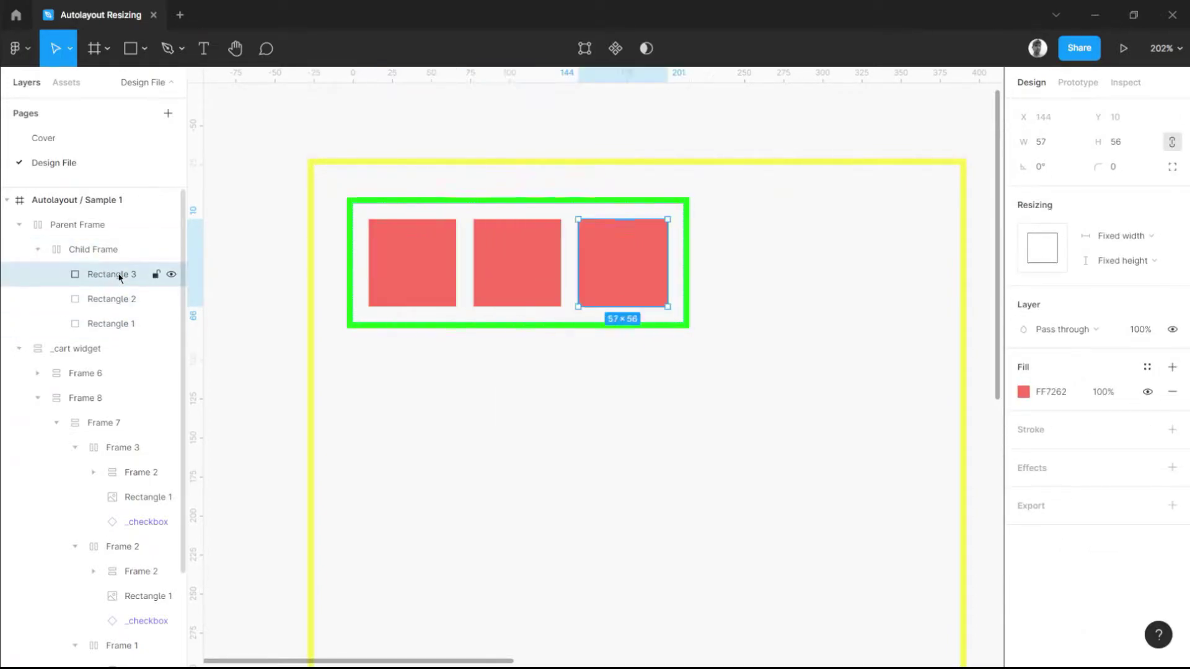
{"action": "left_click", "coordinate": [115, 250]}
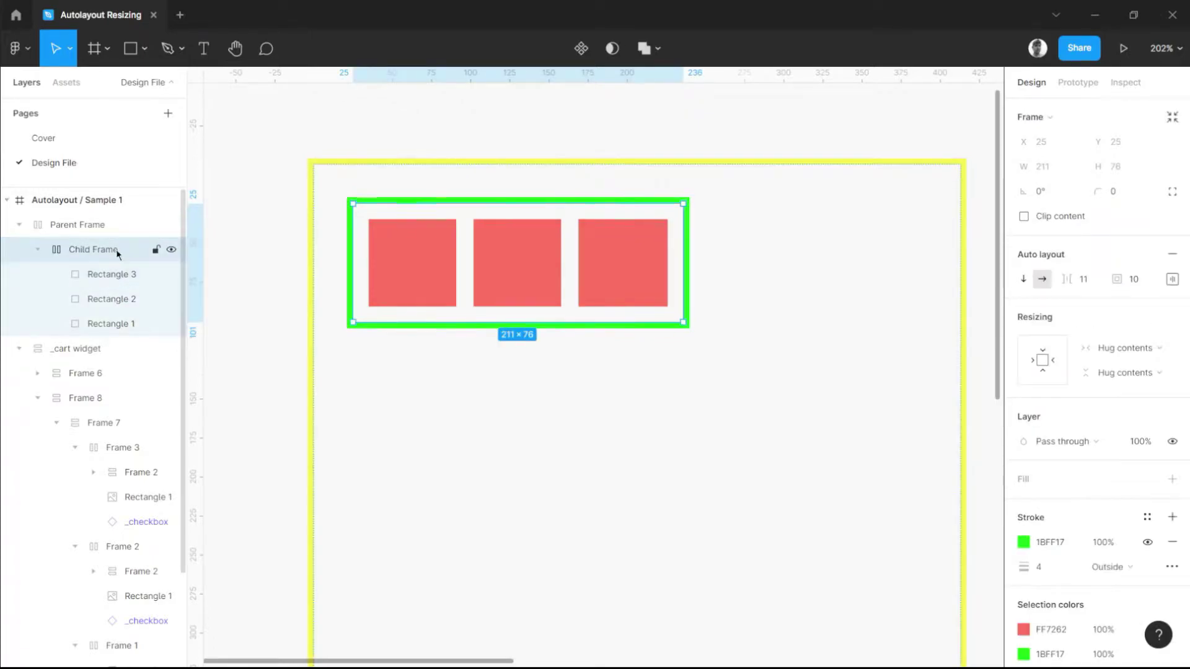
Step: Review the horizontal resizing options and the individual padding settings of Child Frame, keeping Hug contents
{"action": "left_click", "coordinate": [1114, 351]}
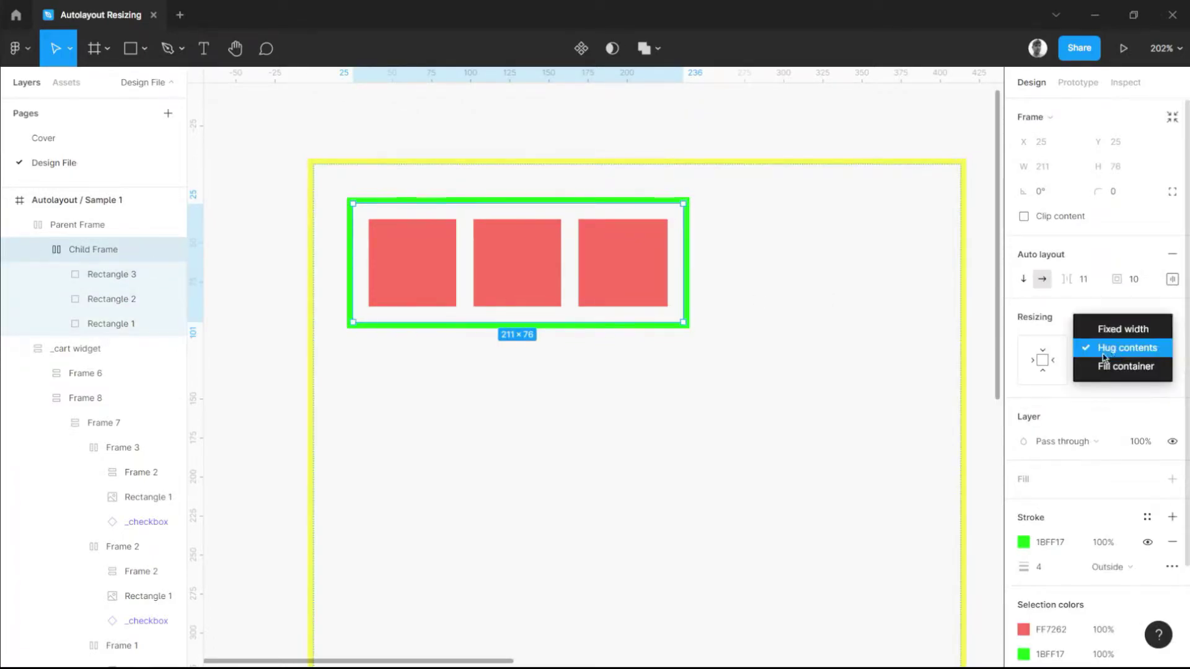
{"action": "left_click", "coordinate": [1127, 349]}
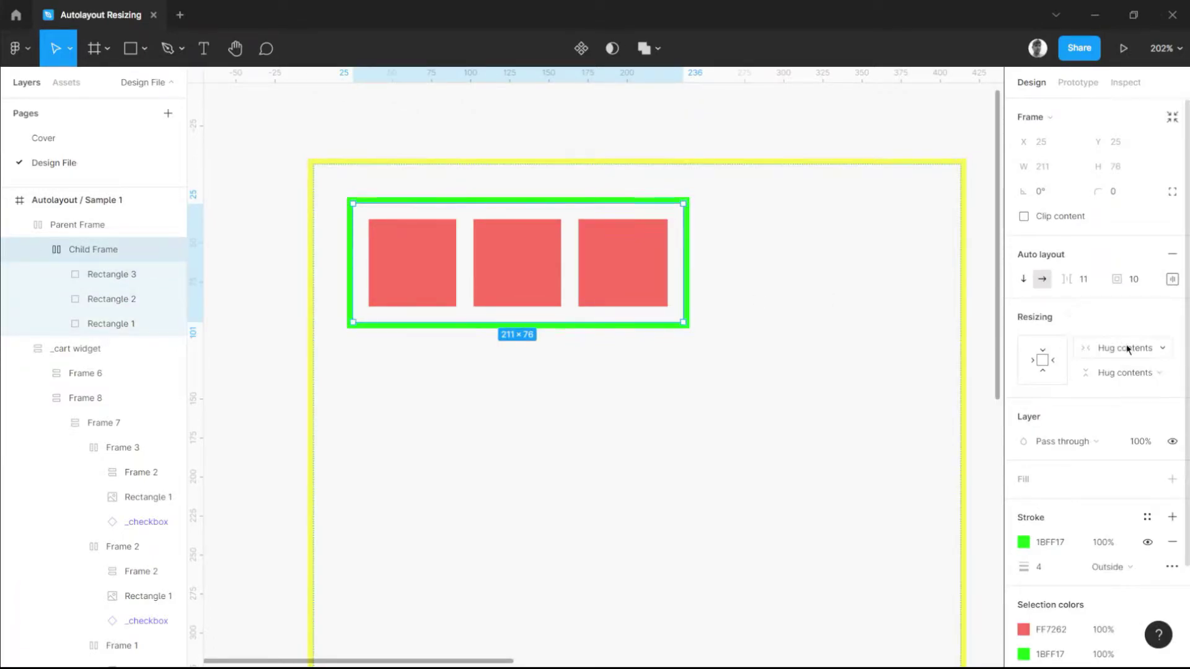
{"action": "left_click", "coordinate": [1141, 281]}
{"action": "left_click", "coordinate": [1173, 280]}
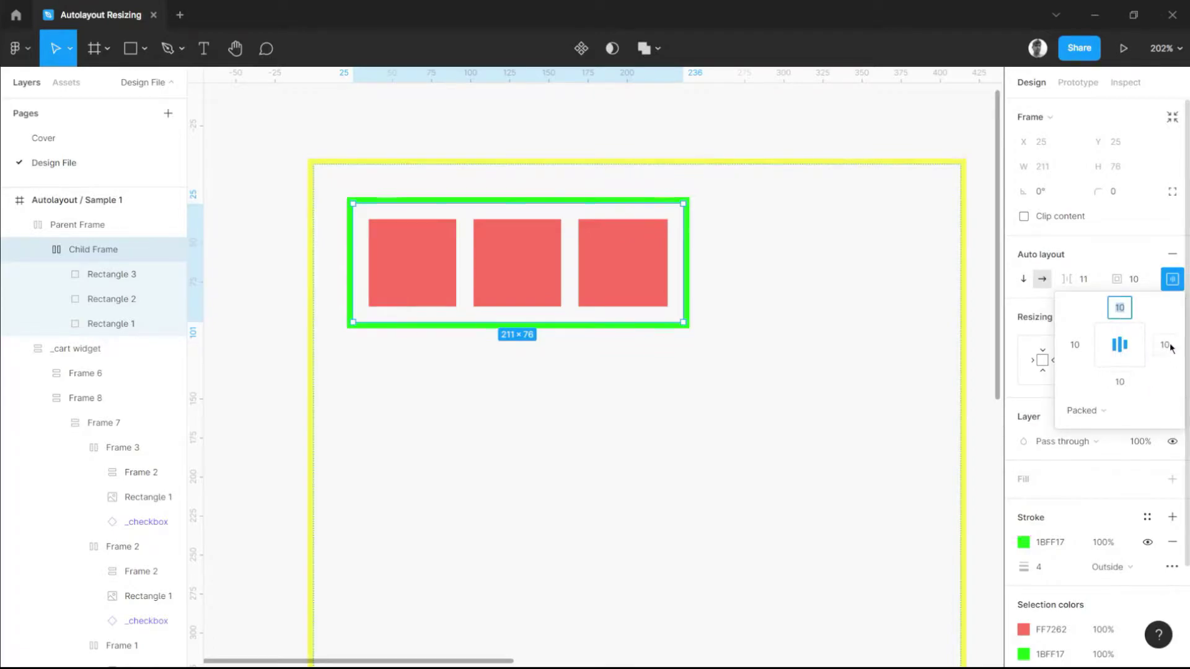
{"action": "left_click", "coordinate": [699, 270]}
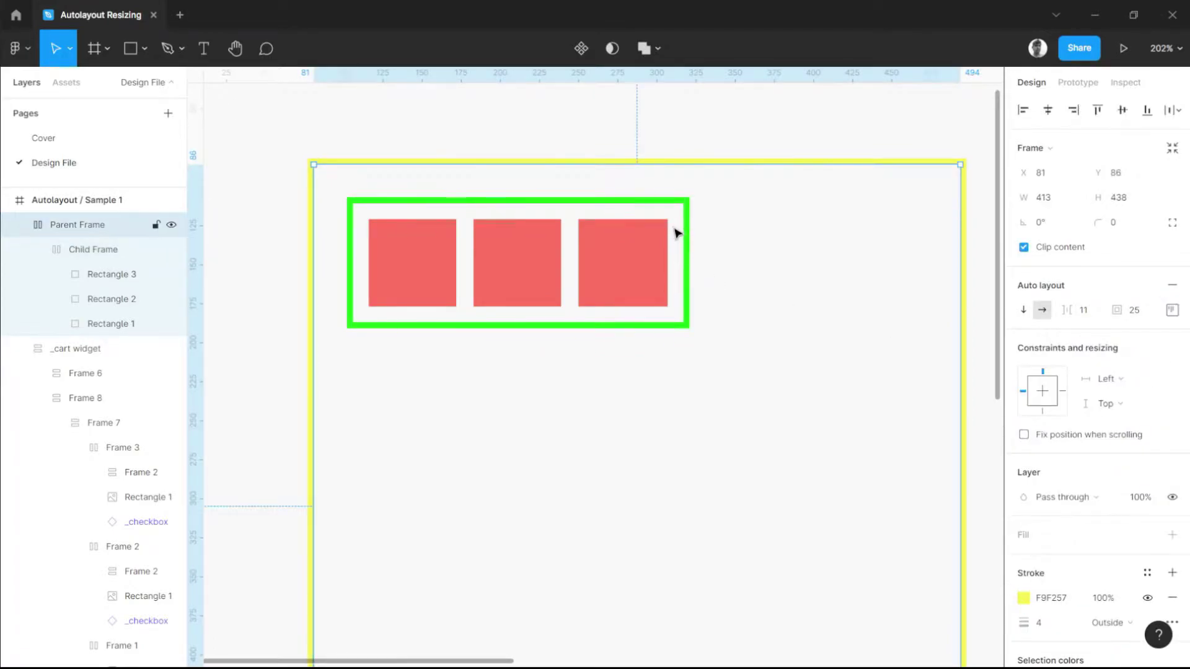
Step: Compare the edge of Child Frame with its last rectangle, Rectangle 3, at close range
{"action": "scroll", "coordinate": [678, 233], "scroll_direction": "up", "scroll_amount": 6}
{"action": "scroll", "coordinate": [682, 228], "scroll_direction": "down", "scroll_amount": 5}
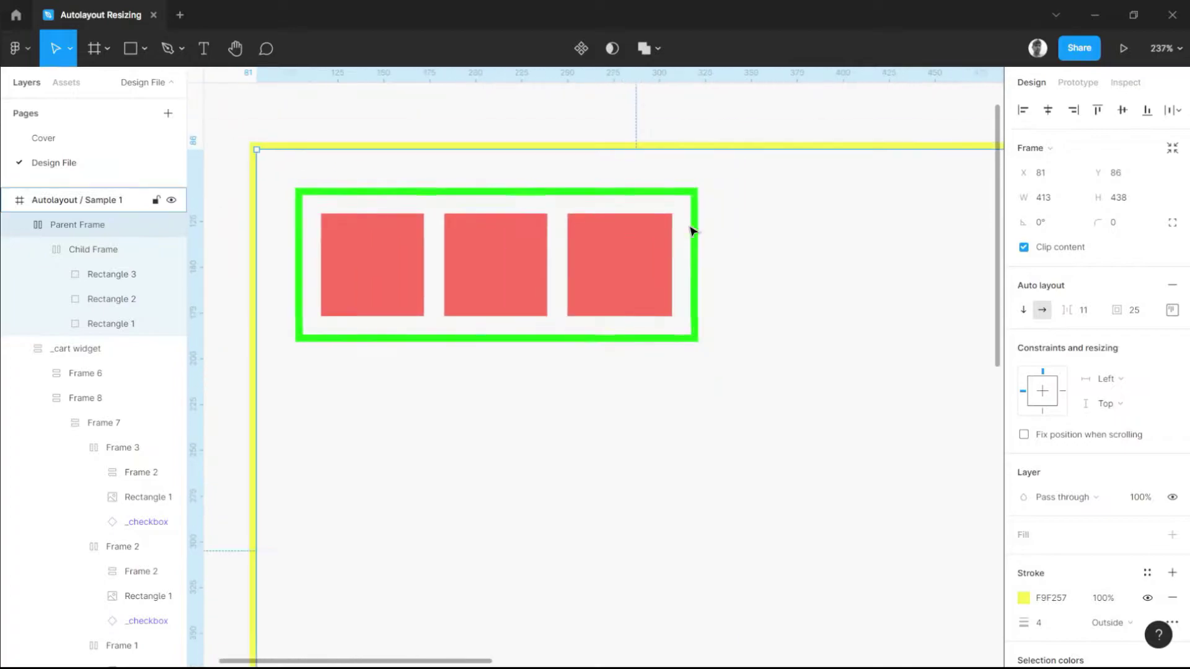
{"action": "left_click", "coordinate": [663, 231]}
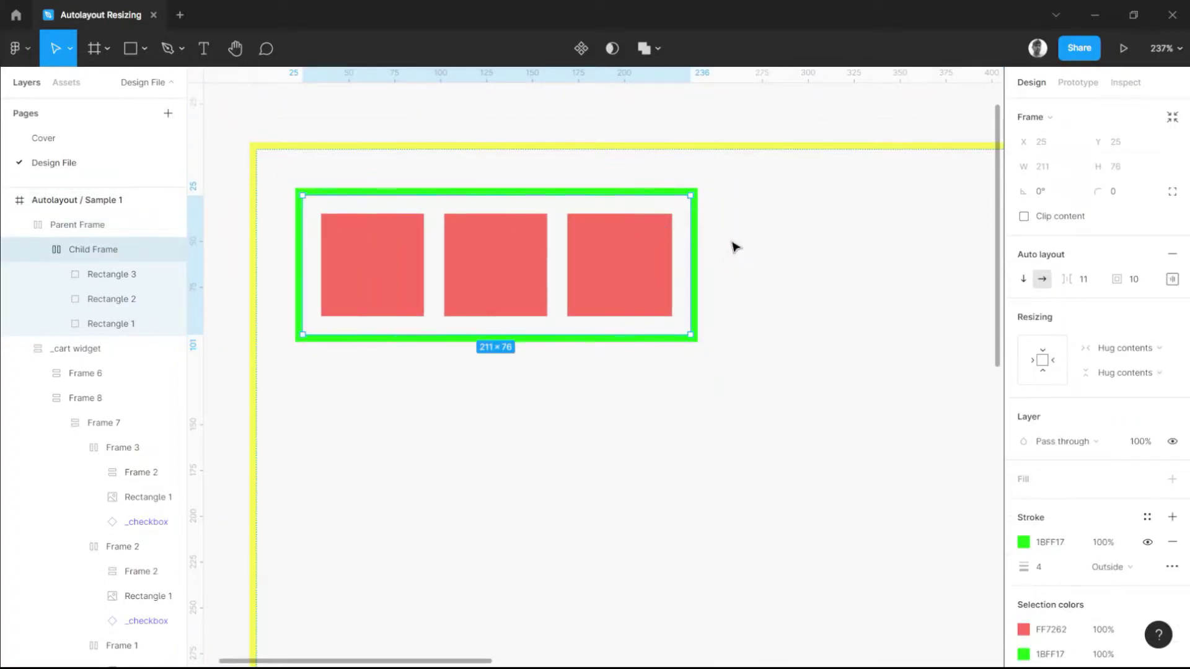
{"action": "left_click", "coordinate": [649, 251]}
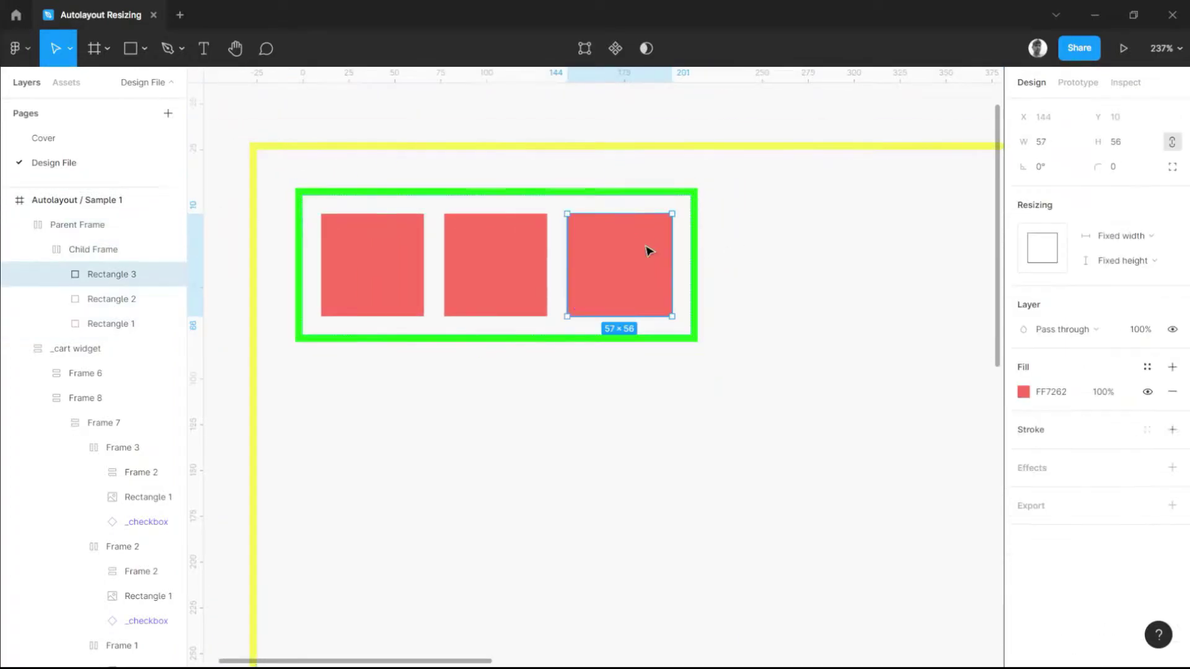
{"action": "left_click", "coordinate": [691, 206]}
{"action": "scroll", "coordinate": [698, 255], "scroll_direction": "down", "scroll_amount": 2}
{"action": "scroll", "coordinate": [682, 258], "scroll_direction": "right", "scroll_amount": 1}
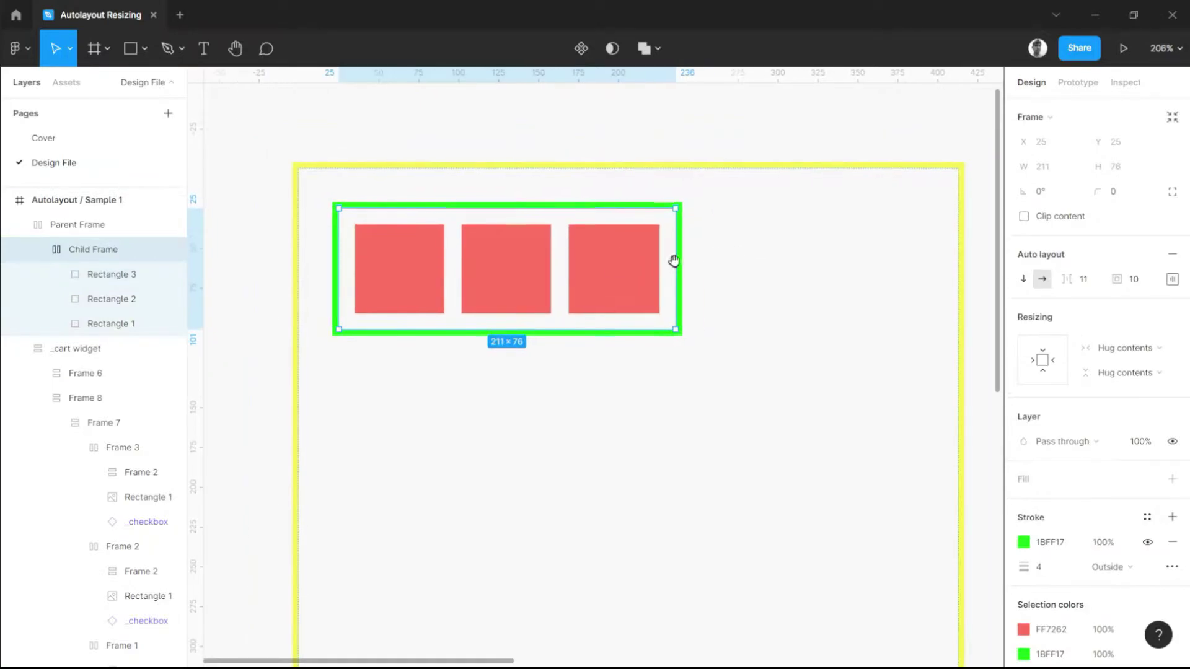
Step: Paste a copy of Rectangle 3 into Child Frame as a fourth red square
{"action": "left_click", "coordinate": [619, 273]}
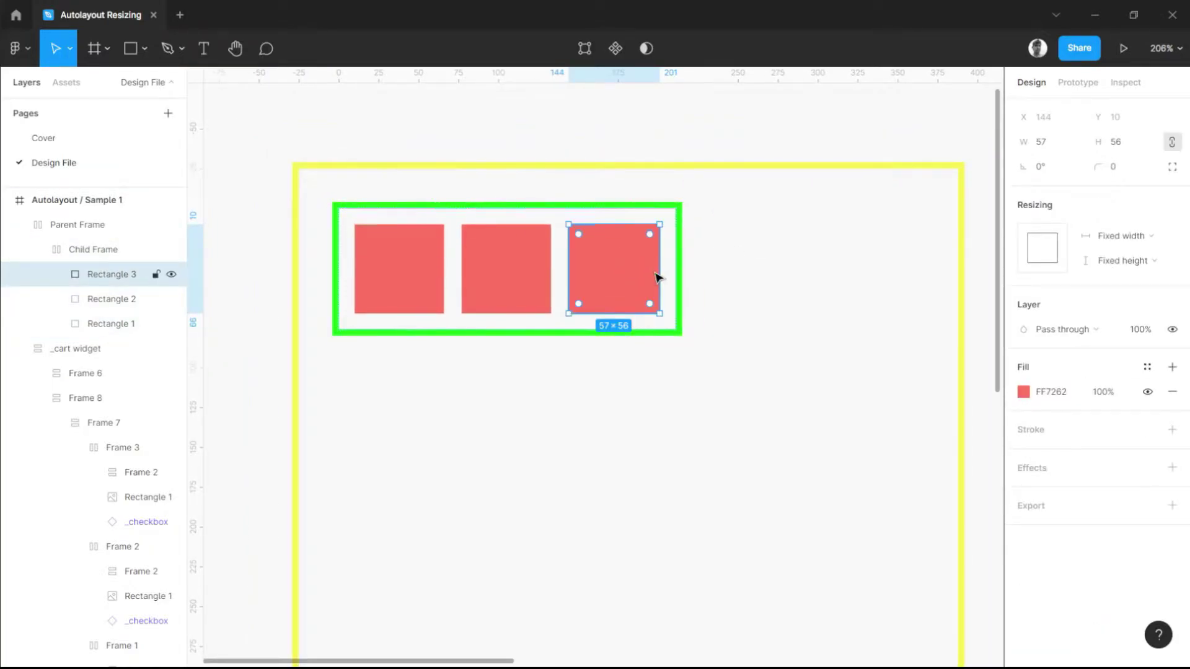
{"action": "key", "text": "ctrl+v"}
{"action": "left_click", "coordinate": [849, 223]}
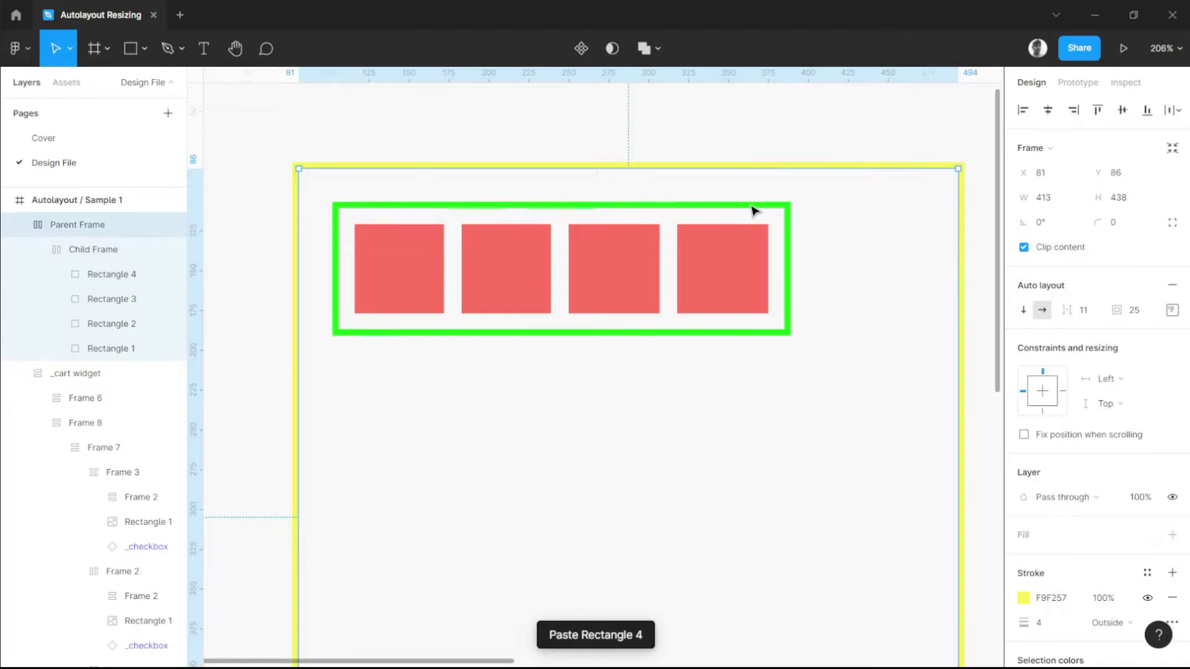
Step: Check the horizontal resizing option of Child Frame, keeping Hug contents, and compare the frame with the newly added Rectangle 4
{"action": "left_click", "coordinate": [647, 224]}
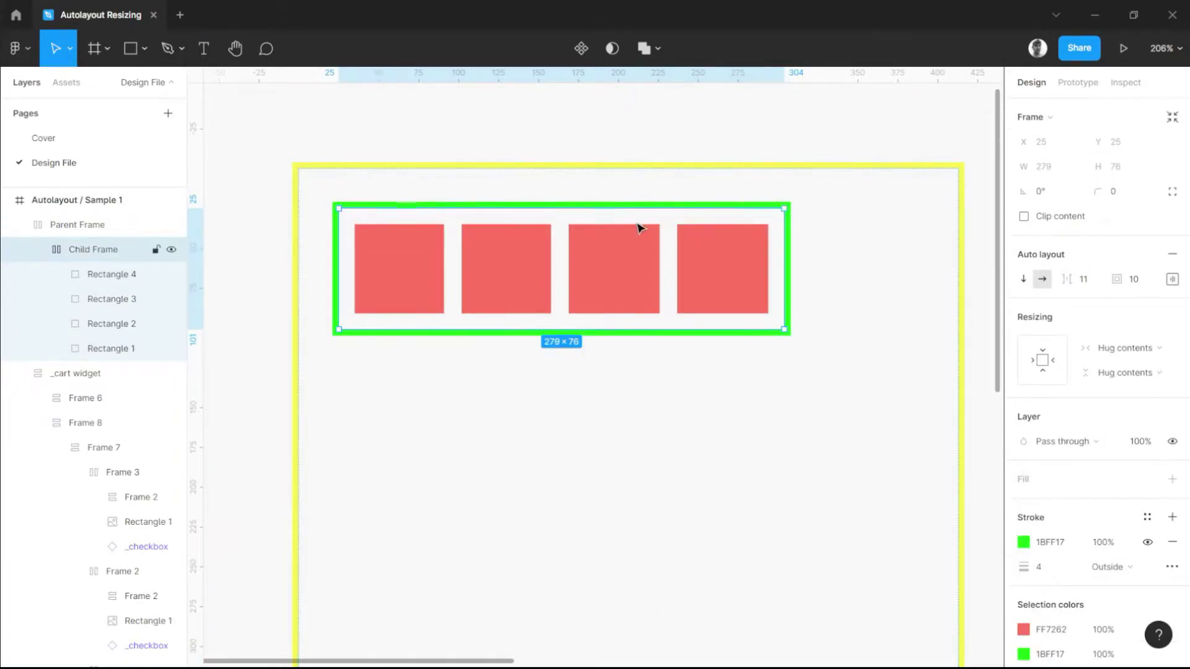
{"action": "left_click", "coordinate": [1143, 349]}
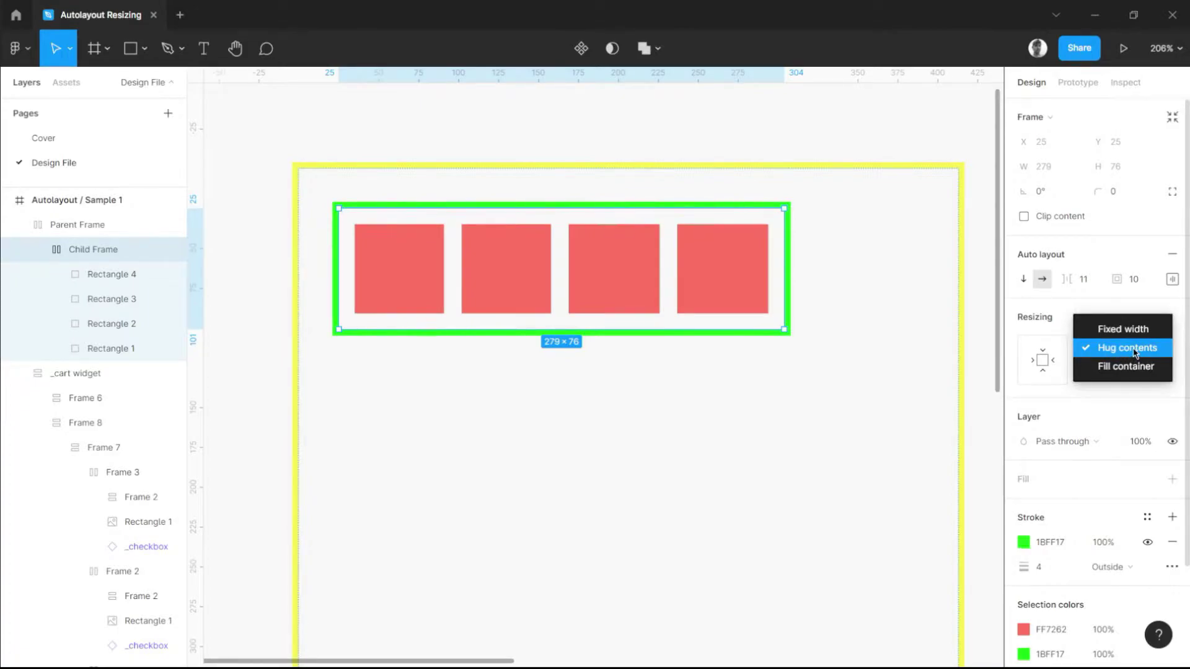
{"action": "left_click", "coordinate": [1135, 354]}
{"action": "left_click", "coordinate": [747, 258]}
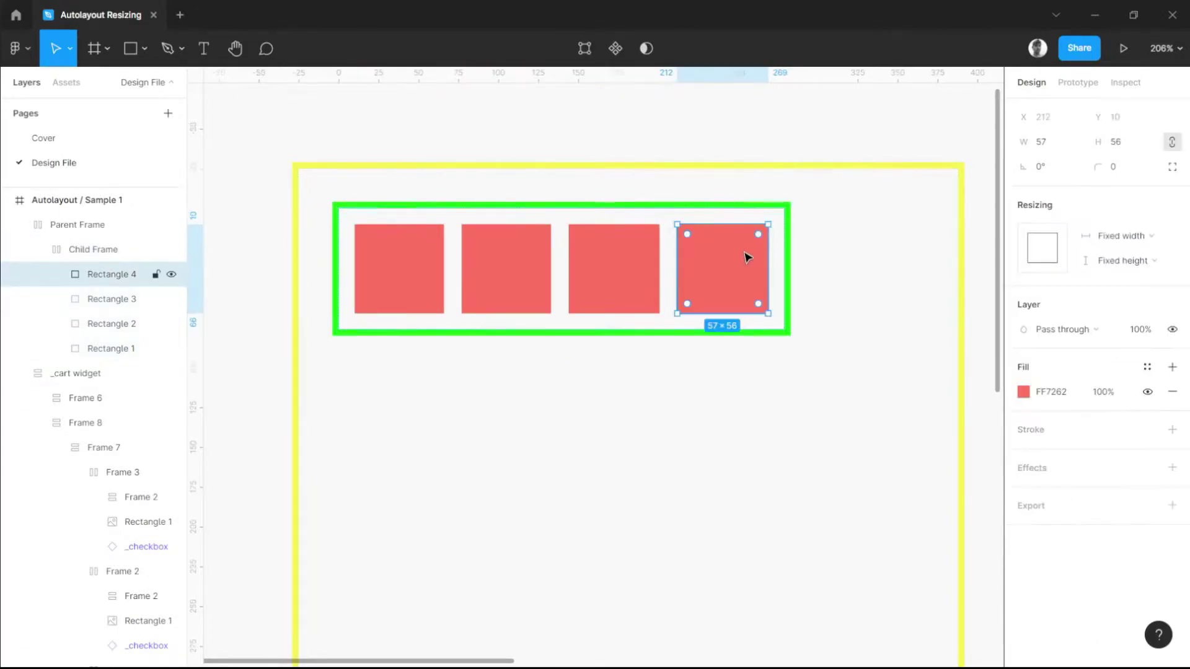
{"action": "left_click", "coordinate": [789, 255]}
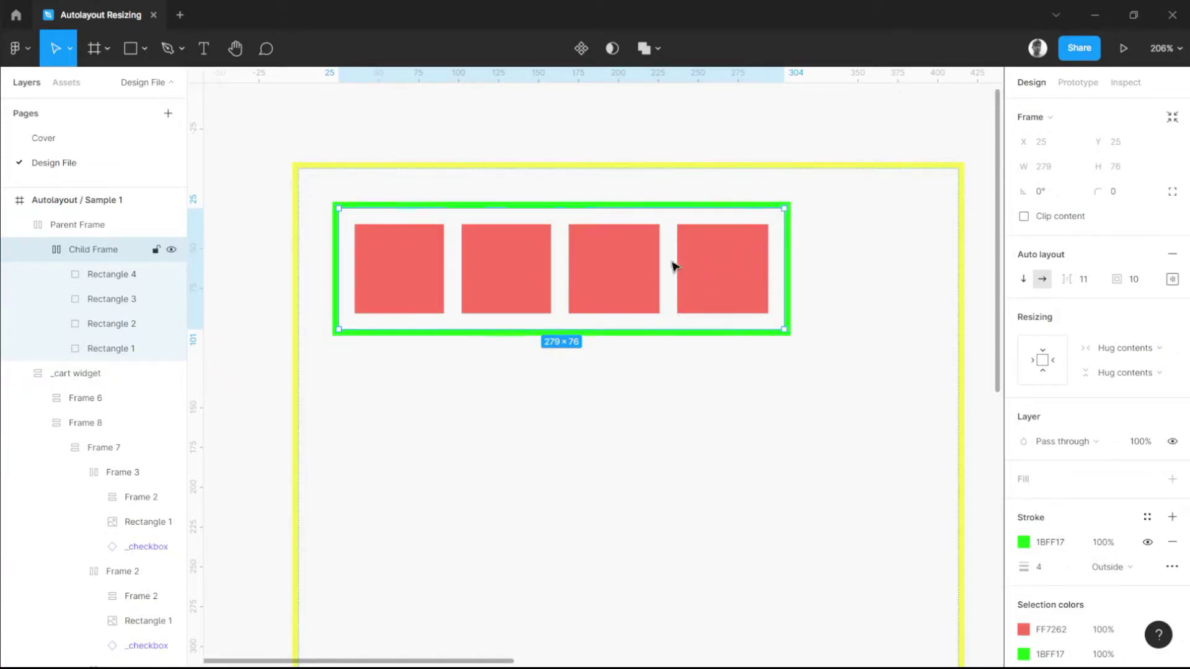
{"action": "left_click", "coordinate": [739, 257]}
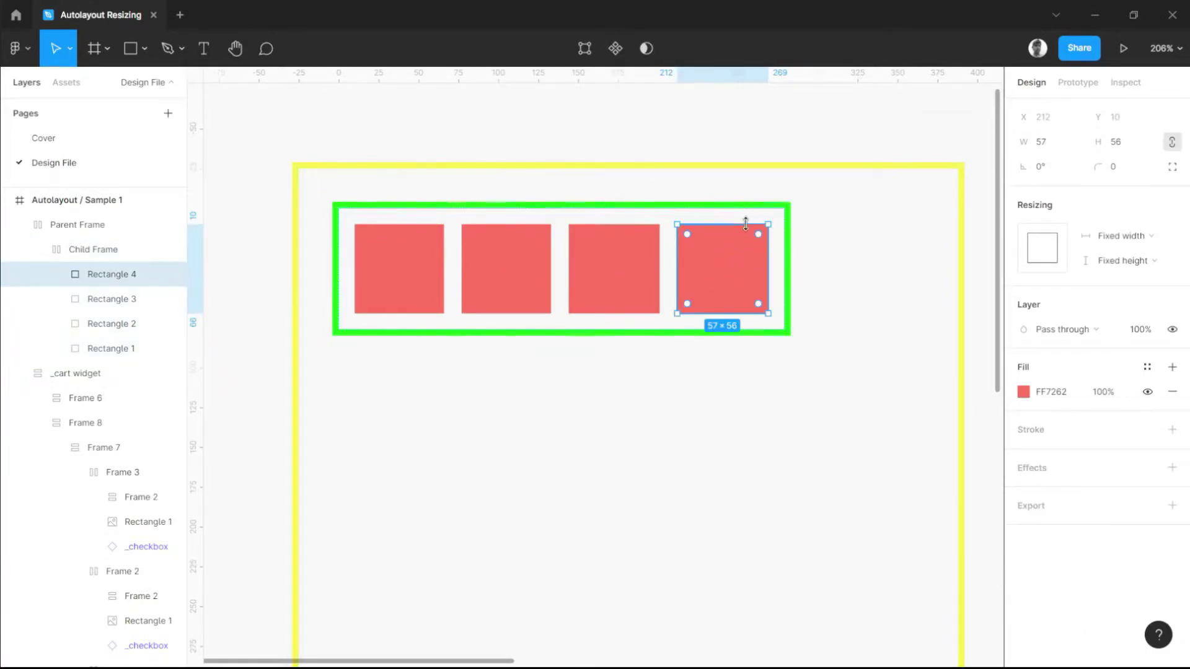
{"action": "left_click", "coordinate": [762, 211]}
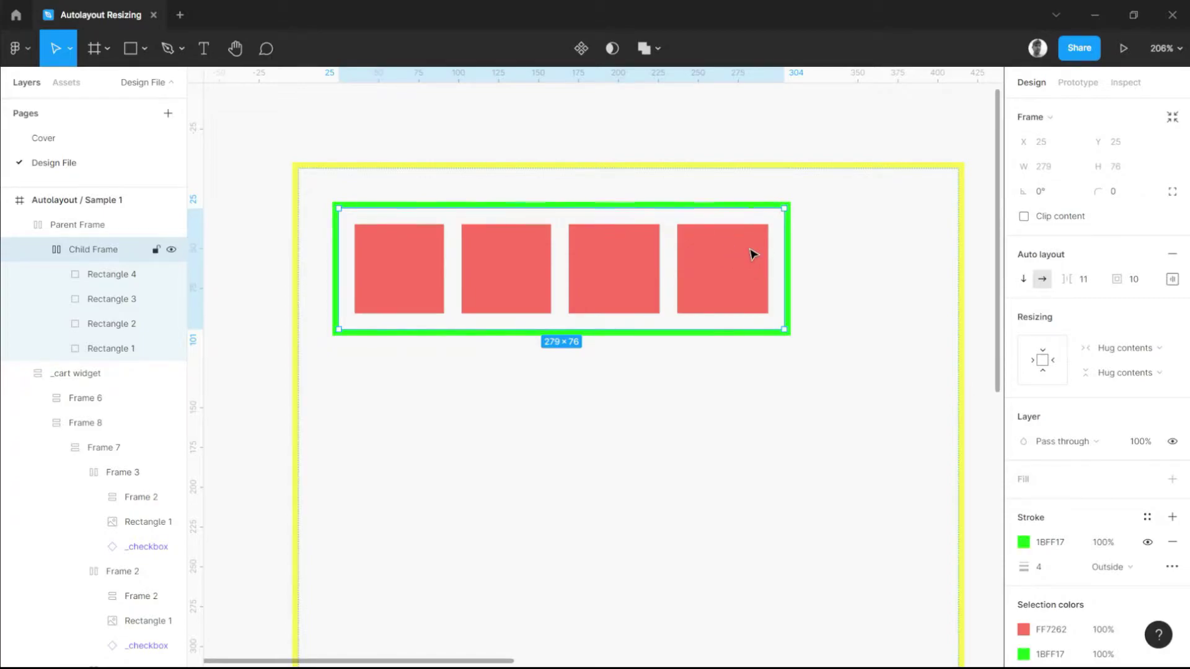
{"action": "left_click", "coordinate": [753, 254]}
{"action": "left_click", "coordinate": [699, 207]}
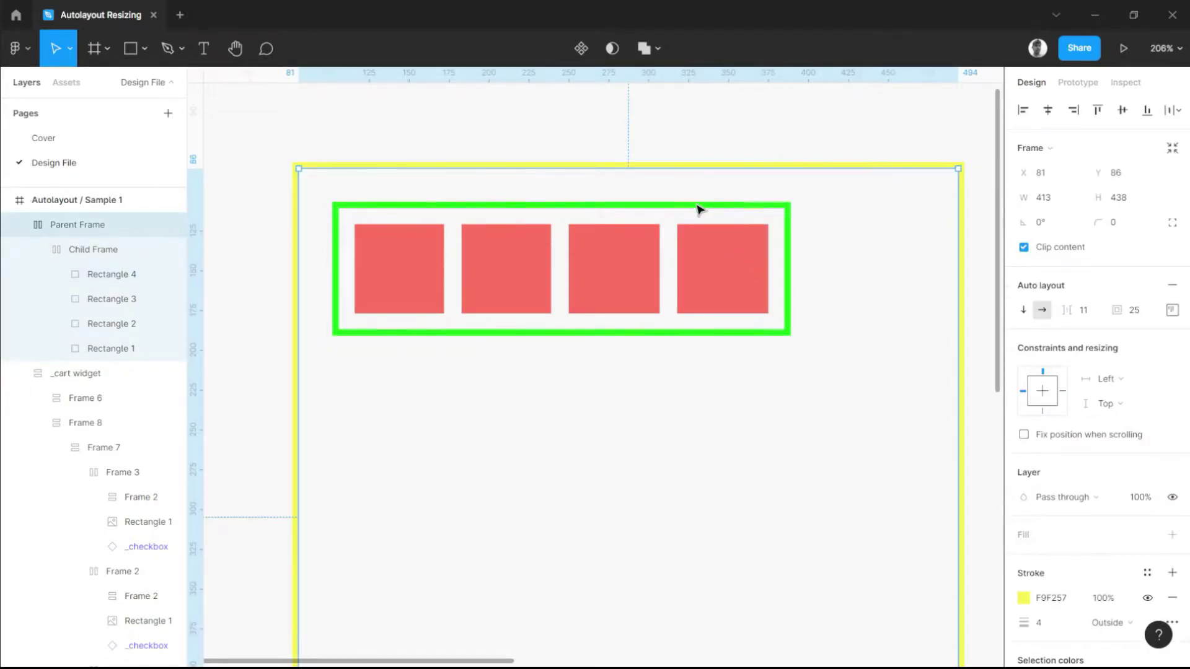
Step: Examine the item spacing and padding settings of Child Frame and inspect Rectangle 3 inside it
{"action": "left_click", "coordinate": [78, 250]}
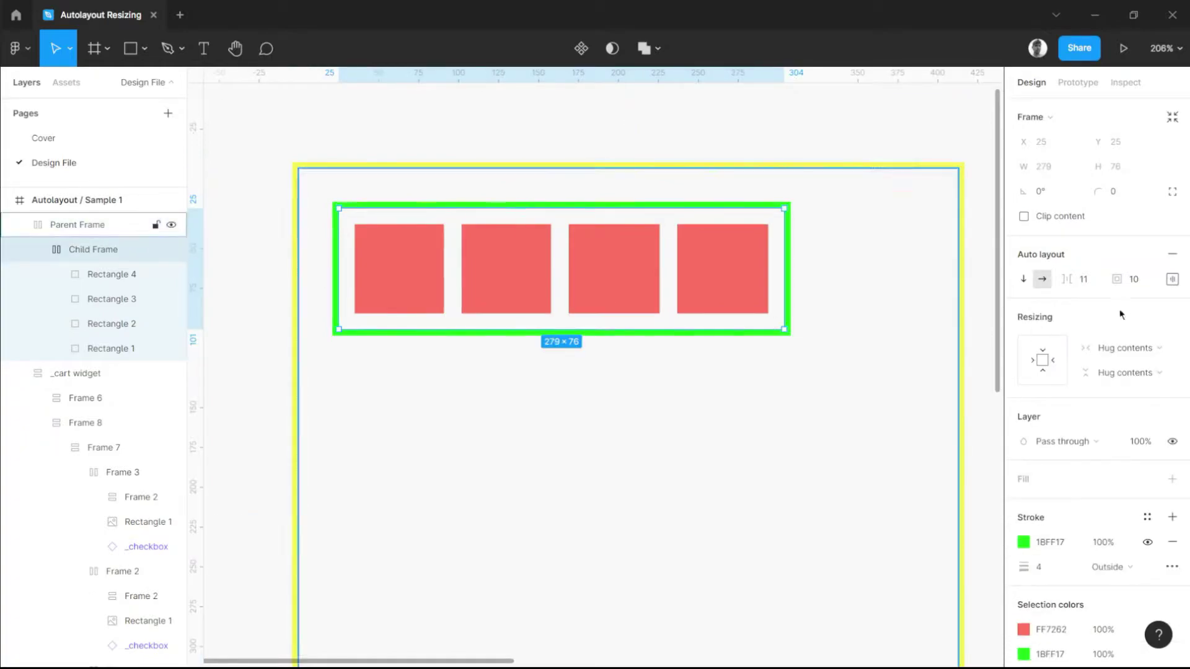
{"action": "left_click", "coordinate": [1092, 284]}
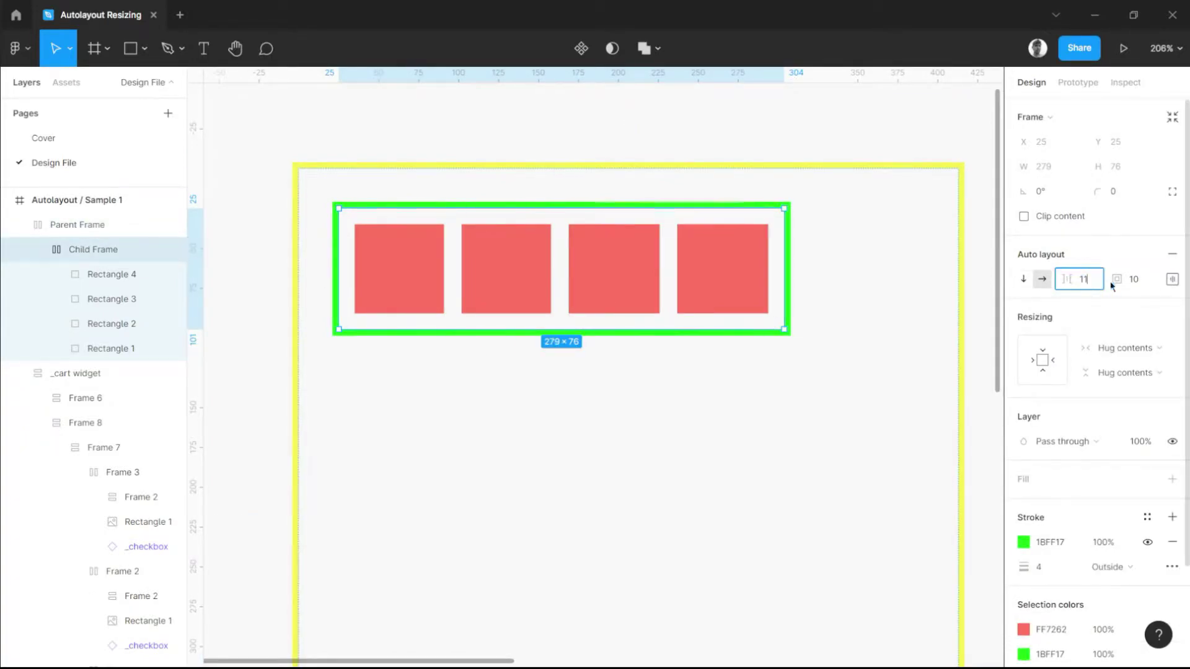
{"action": "left_click", "coordinate": [1172, 279]}
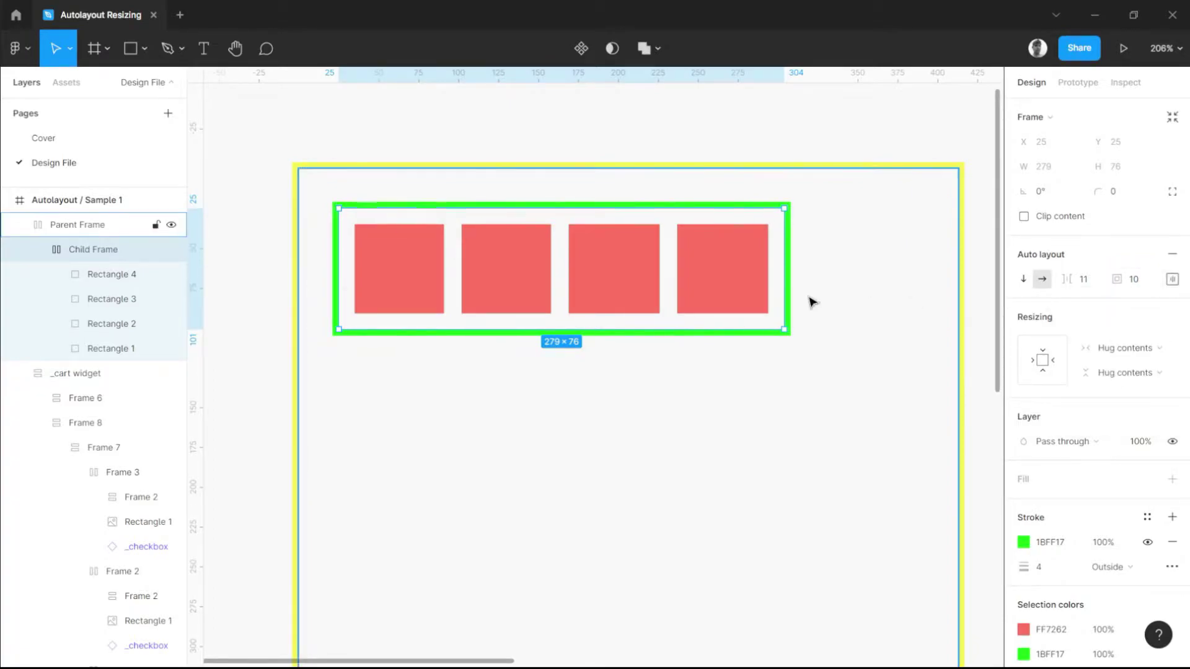
{"action": "left_click", "coordinate": [654, 295]}
{"action": "double_click", "coordinate": [655, 295]}
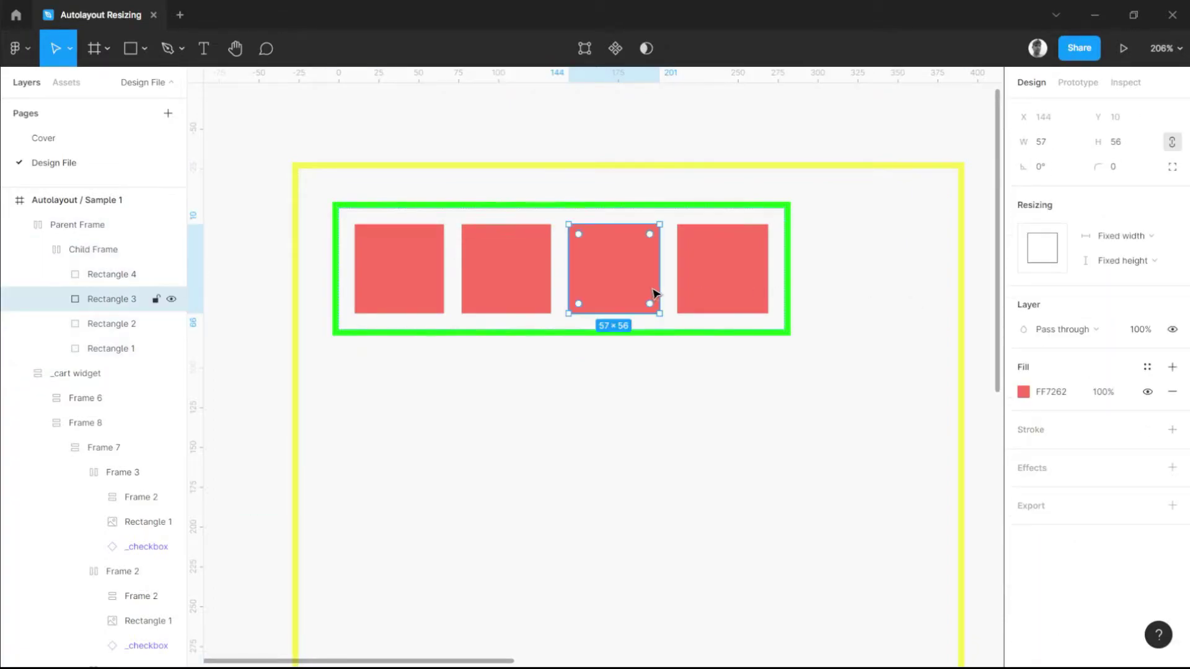
Step: Set the horizontal resizing of Child Frame to Fill container
{"action": "left_click", "coordinate": [776, 217]}
{"action": "left_click", "coordinate": [1145, 370]}
{"action": "left_click", "coordinate": [1144, 371]}
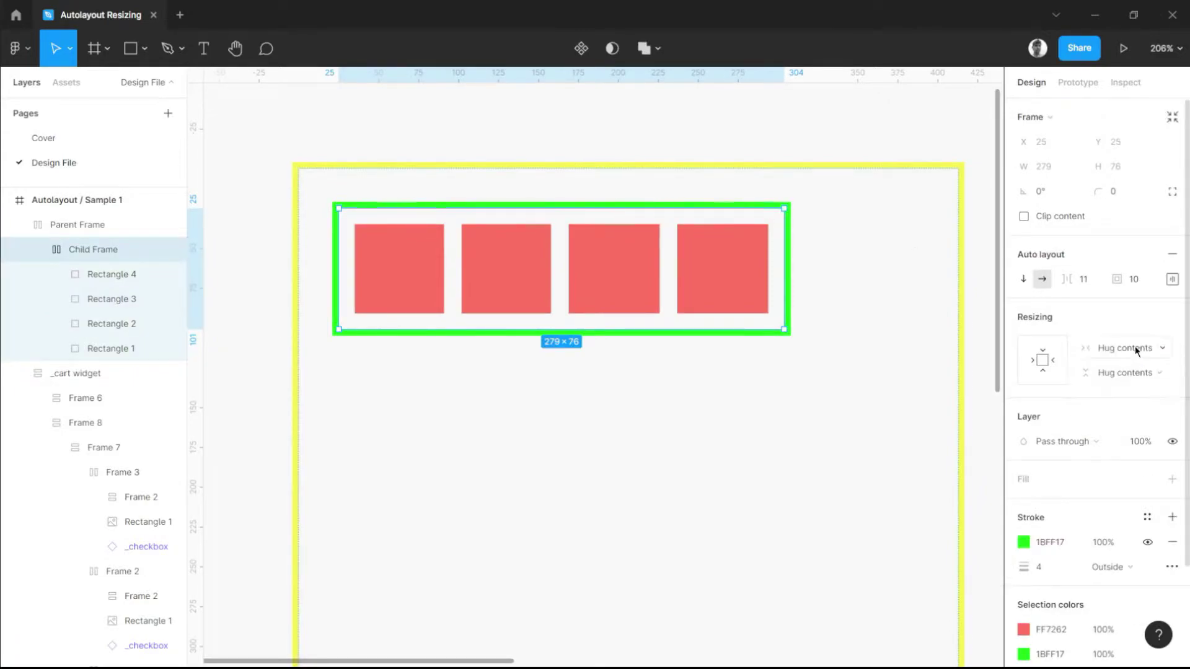
{"action": "left_click", "coordinate": [1135, 346]}
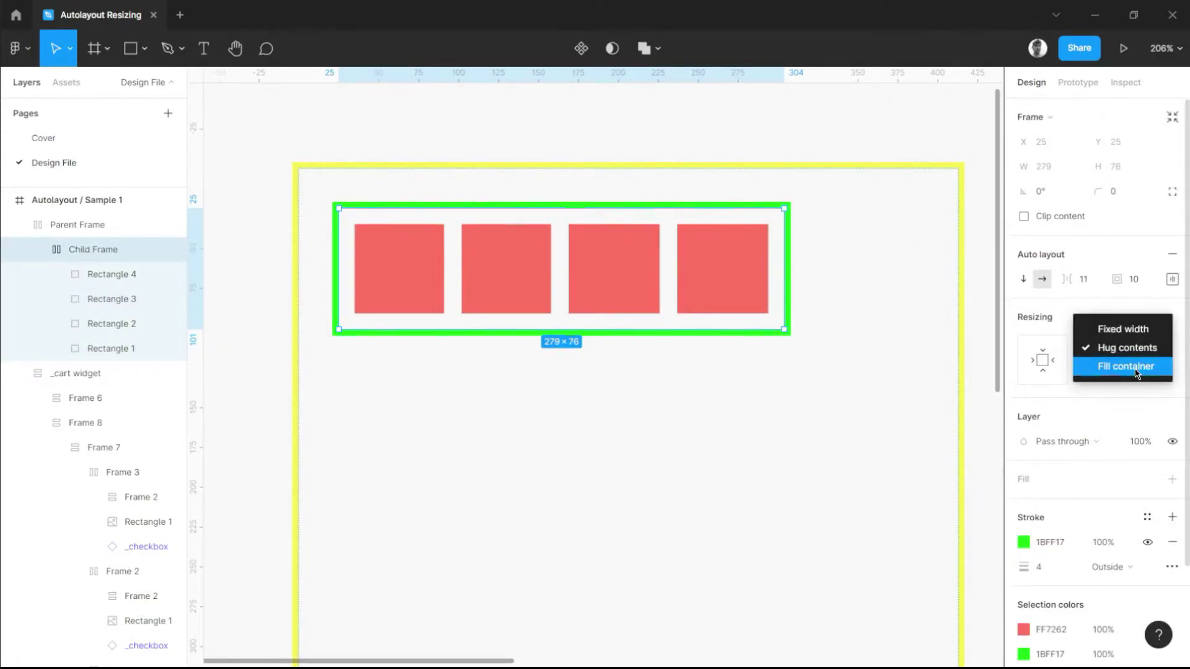
{"action": "left_click", "coordinate": [1137, 367]}
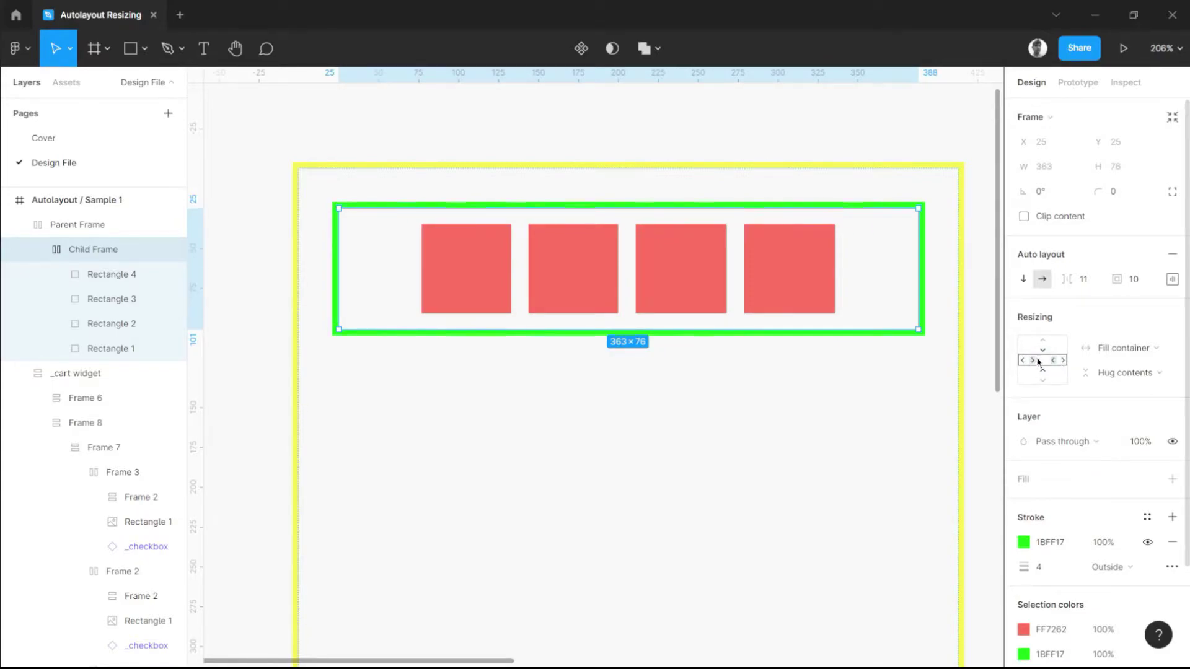
{"action": "left_click", "coordinate": [1145, 351]}
{"action": "left_click", "coordinate": [1137, 345]}
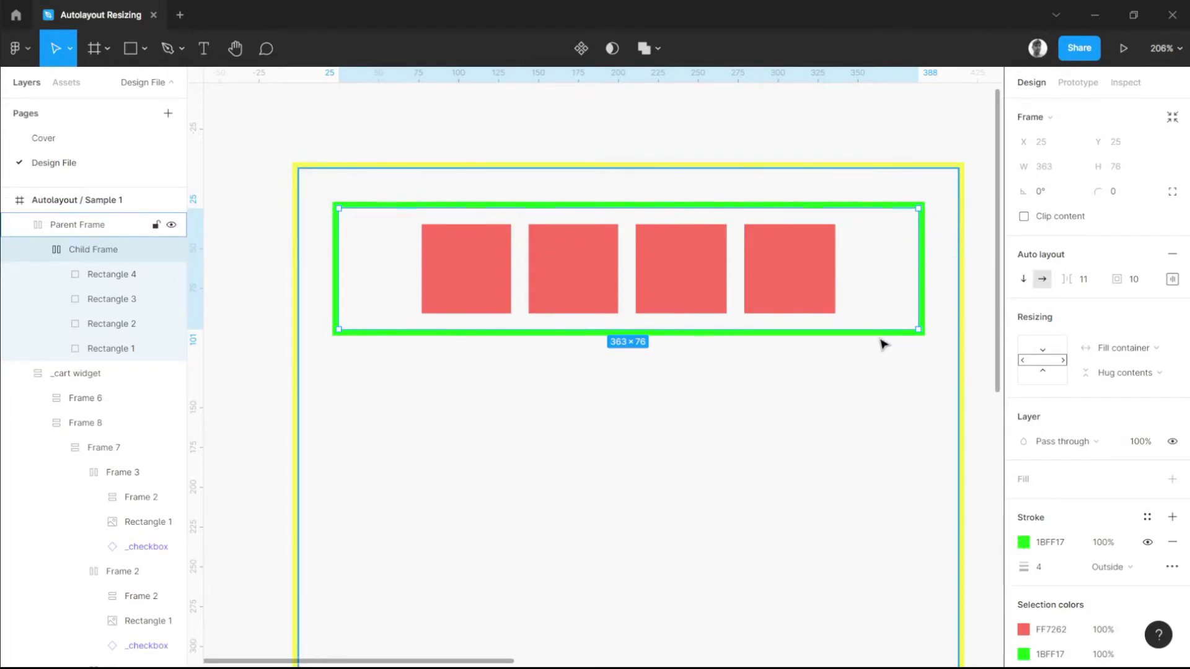
Step: Examine the padding value of Parent Frame and the gap between its right edge and Child Frame
{"action": "left_click", "coordinate": [102, 217]}
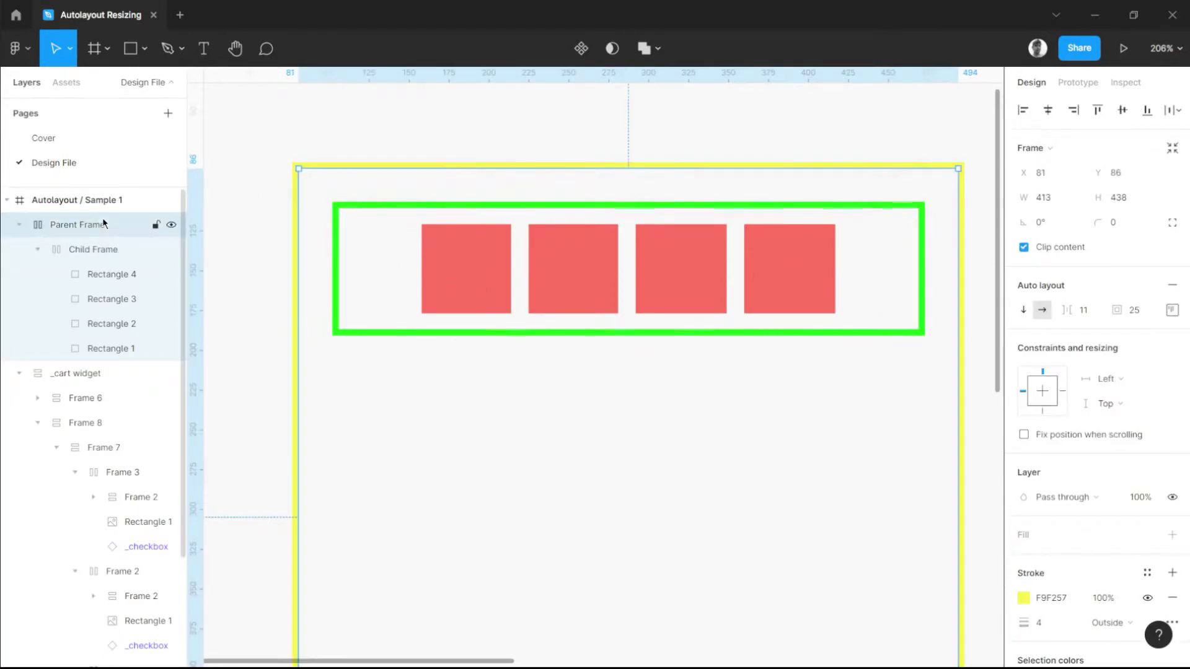
{"action": "left_click", "coordinate": [1143, 312]}
{"action": "double_click", "coordinate": [1142, 310]}
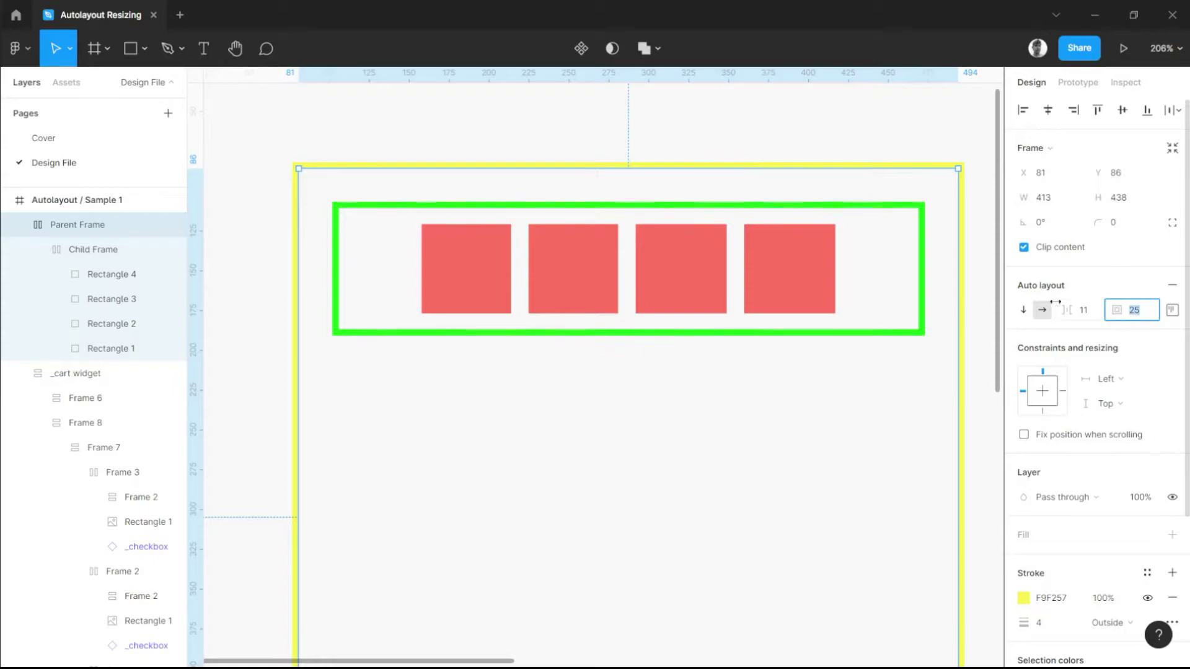
{"action": "scroll", "coordinate": [961, 202], "scroll_direction": "up", "scroll_amount": 3}
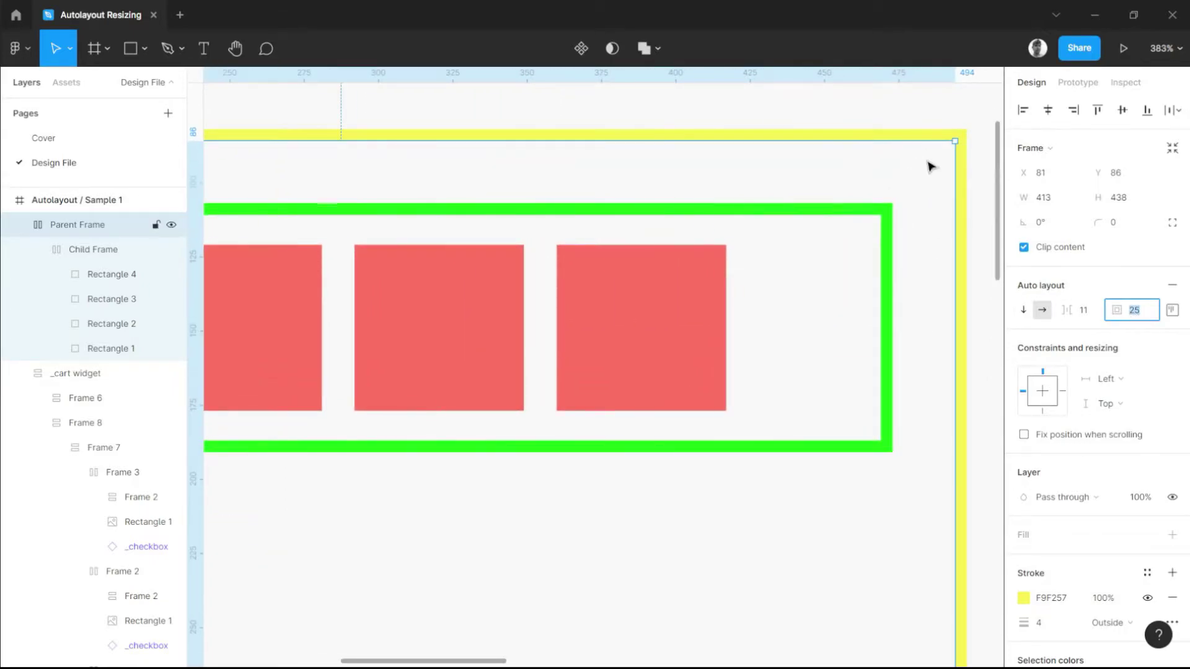
{"action": "scroll", "coordinate": [935, 311], "scroll_direction": "down", "scroll_amount": 5}
{"action": "scroll", "coordinate": [942, 296], "scroll_direction": "up", "scroll_amount": 4}
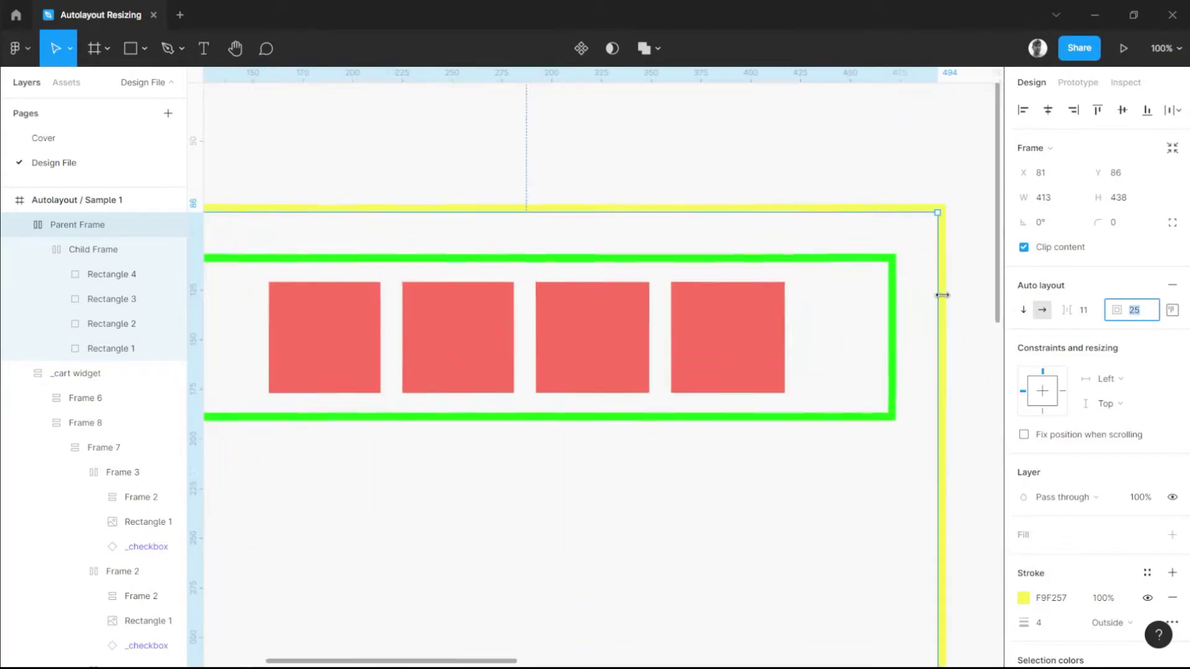
Step: Compare Child Frame's position and padding with the inner edges of Parent Frame
{"action": "type", "text": "10"}
{"action": "key", "text": "Return"}
{"action": "scroll", "coordinate": [868, 285], "scroll_direction": "down", "scroll_amount": 3}
{"action": "left_click", "coordinate": [816, 278]}
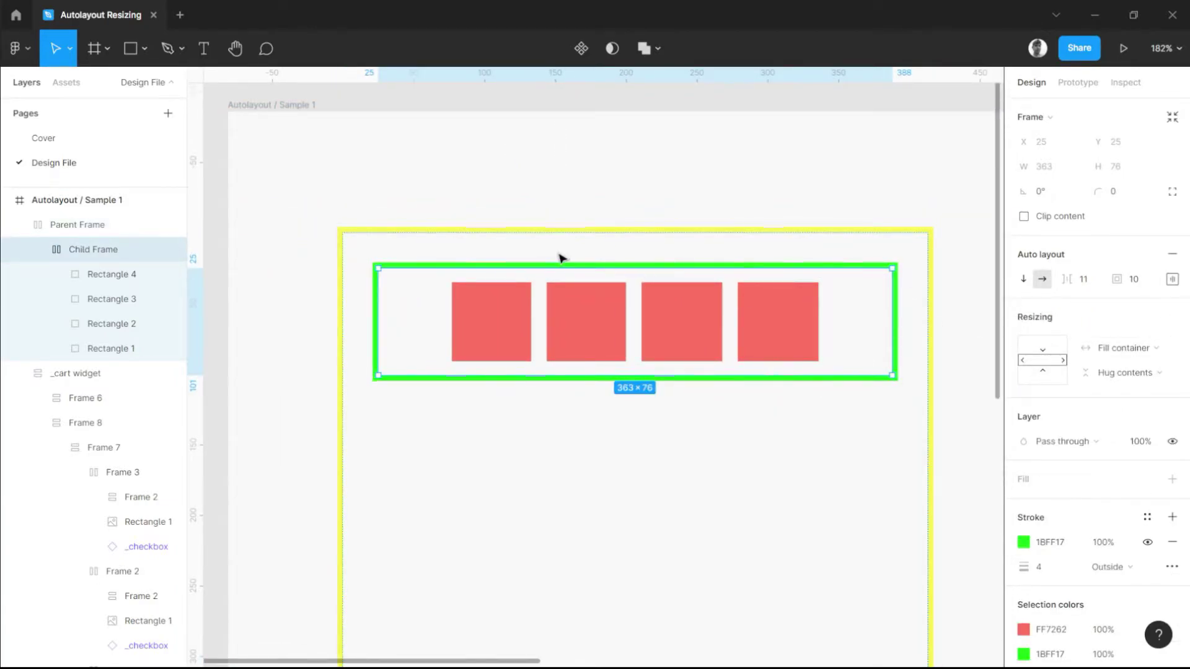
{"action": "scroll", "coordinate": [619, 308], "scroll_direction": "up", "scroll_amount": 3}
{"action": "left_click_drag", "start_coordinate": [853, 333], "coordinate": [761, 283]}
{"action": "scroll", "coordinate": [761, 283], "scroll_direction": "down", "scroll_amount": 3}
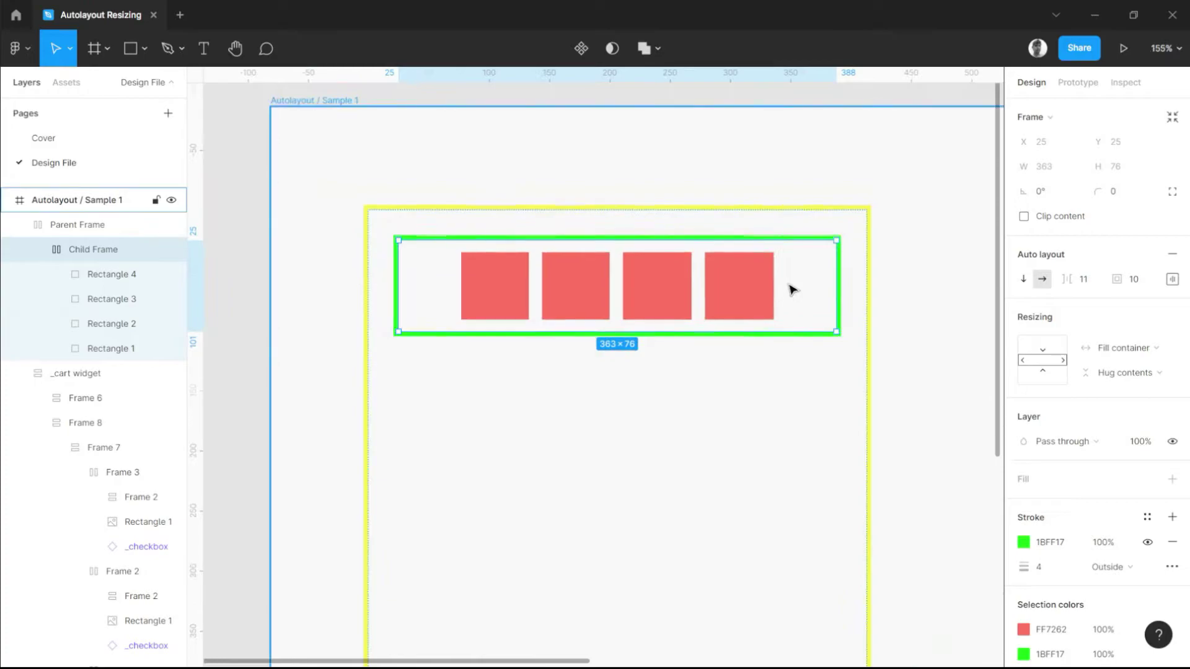
Step: Widen Parent Frame to 569 and inspect how Child Frame fills it
{"action": "left_click", "coordinate": [862, 218]}
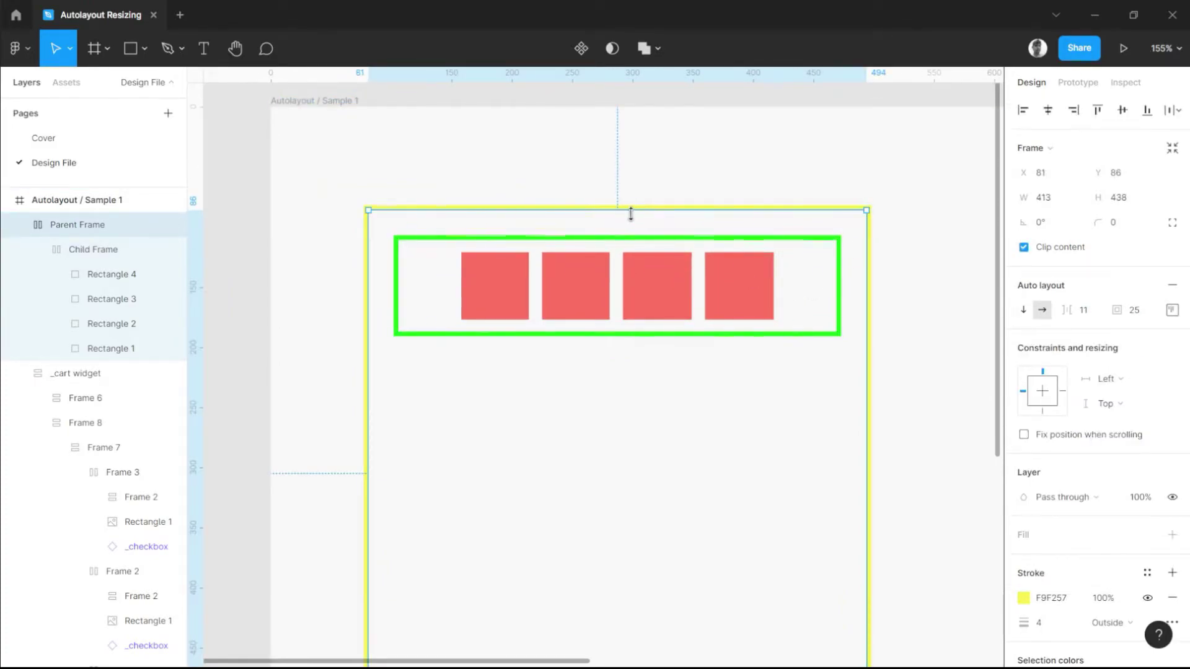
{"action": "left_click_drag", "start_coordinate": [919, 364], "coordinate": [792, 277]}
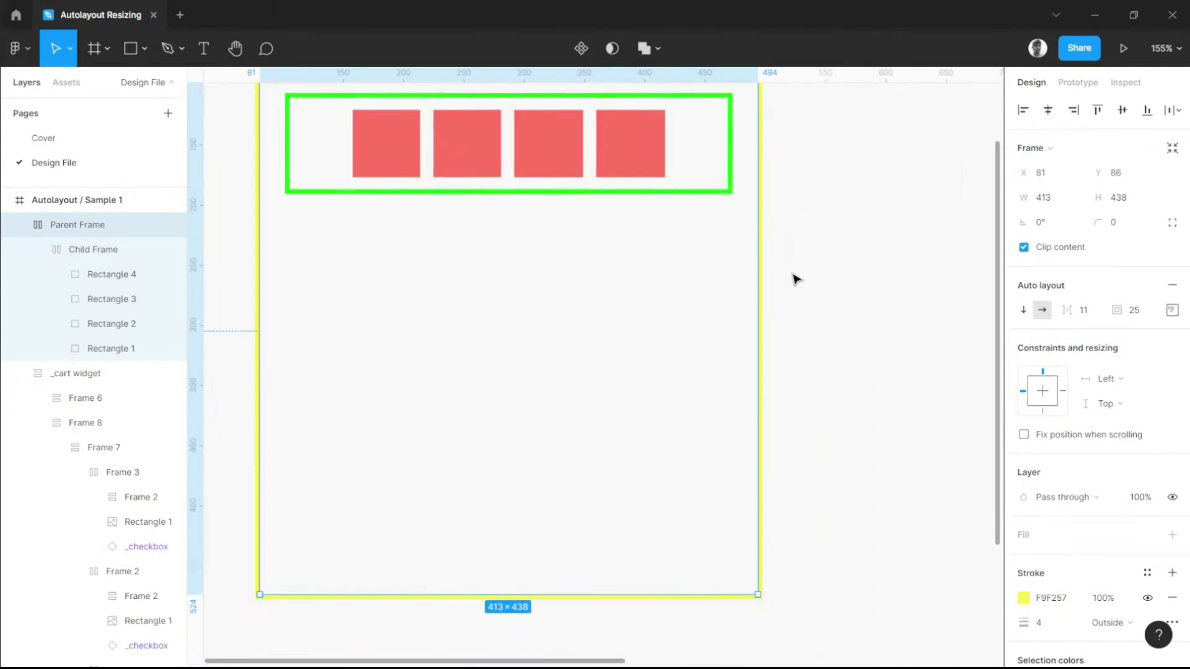
{"action": "scroll", "coordinate": [792, 277], "scroll_direction": "down", "scroll_amount": 2}
{"action": "left_click_drag", "start_coordinate": [758, 228], "coordinate": [921, 229]}
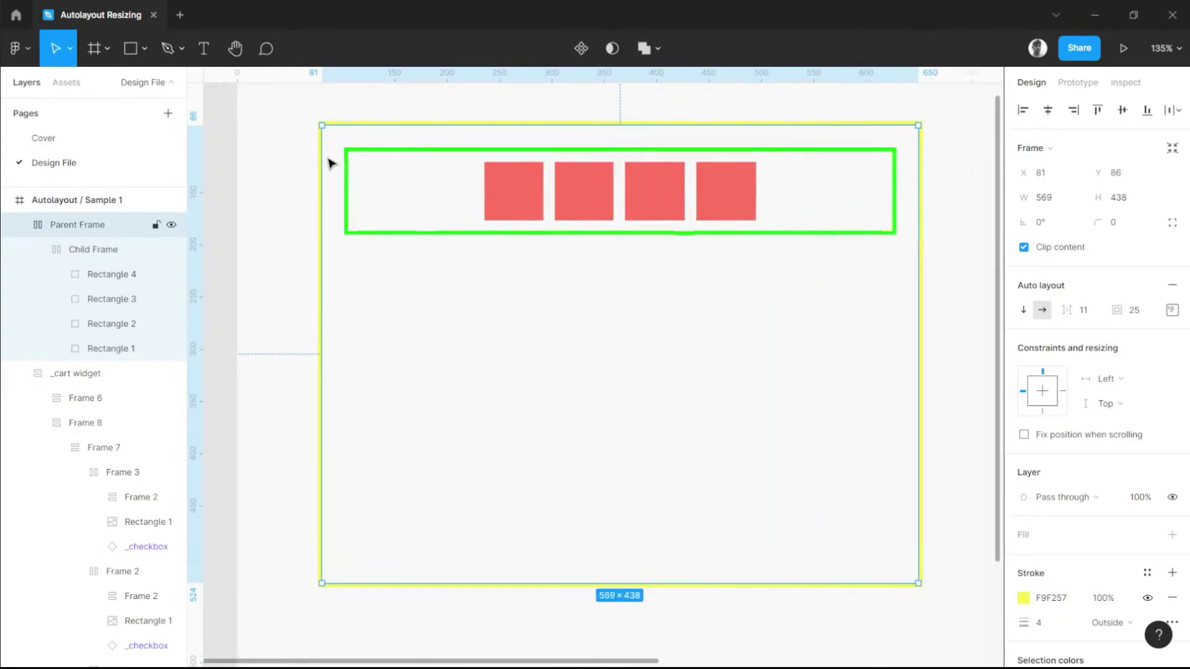
{"action": "left_click", "coordinate": [394, 158]}
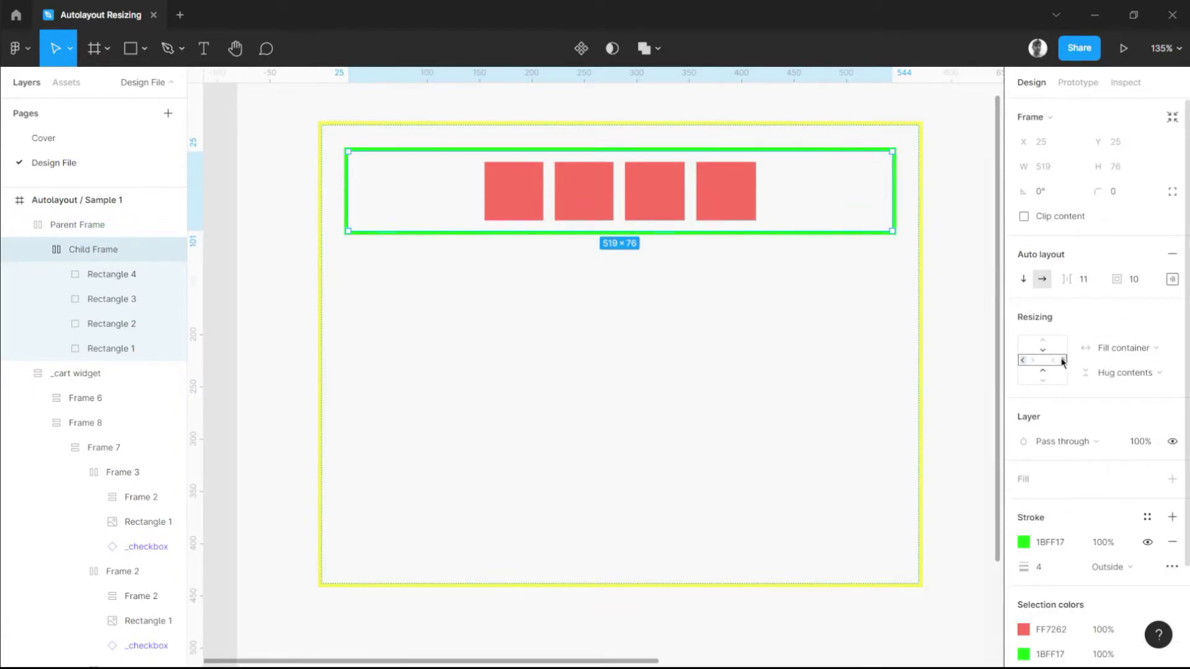
Step: Narrow Parent Frame to a width of 339
{"action": "left_click", "coordinate": [895, 133]}
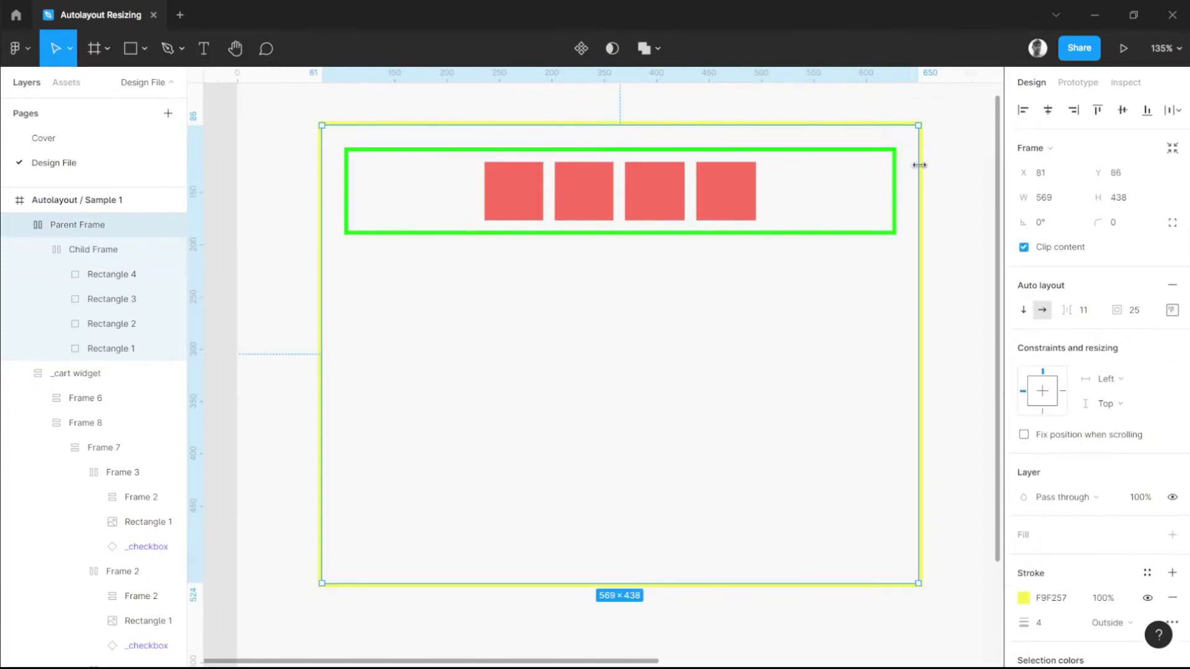
{"action": "left_click_drag", "start_coordinate": [920, 163], "coordinate": [652, 228]}
{"action": "left_click", "coordinate": [690, 157]}
{"action": "left_click", "coordinate": [720, 168]}
{"action": "scroll", "coordinate": [749, 178], "scroll_direction": "down", "scroll_amount": 5}
{"action": "scroll", "coordinate": [652, 228], "scroll_direction": "up", "scroll_amount": 1}
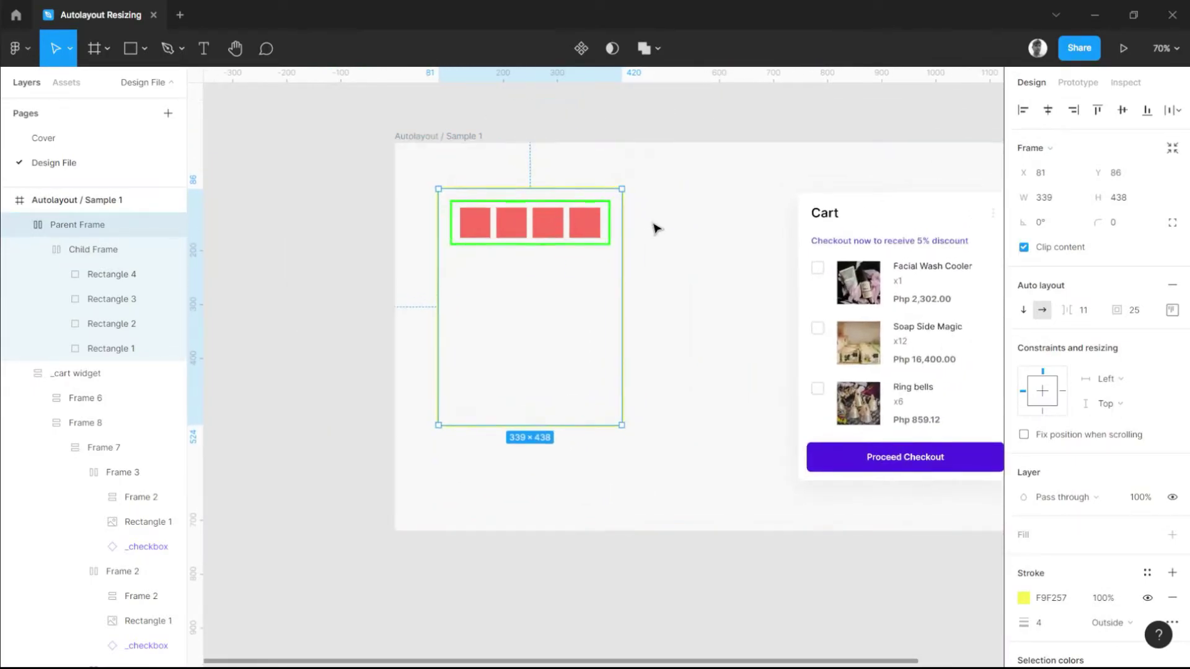
Step: Check the size and resizing options of Child Frame inside the narrowed Parent Frame
{"action": "left_click", "coordinate": [652, 227]}
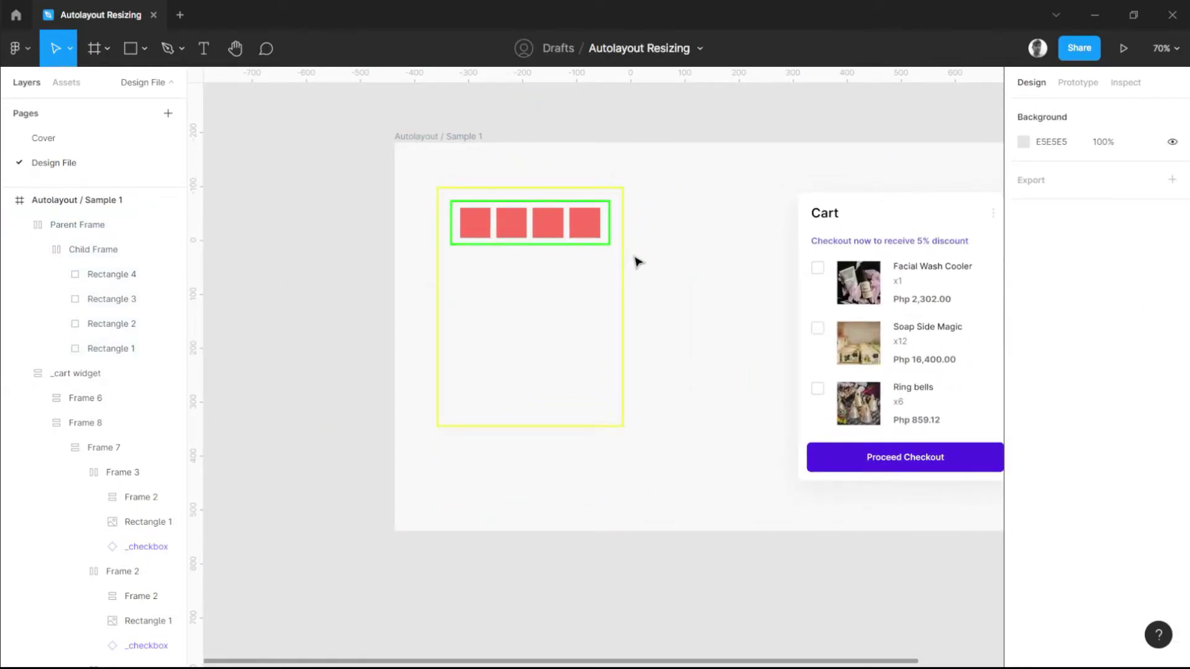
{"action": "left_click", "coordinate": [70, 252]}
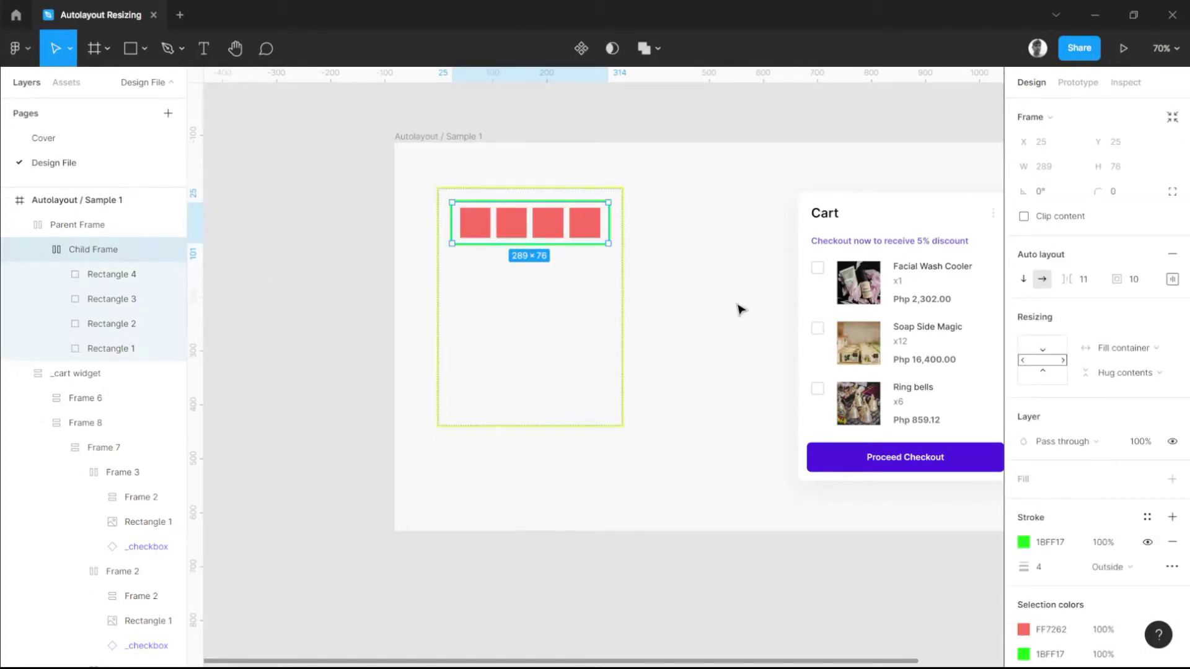
{"action": "left_click", "coordinate": [734, 263]}
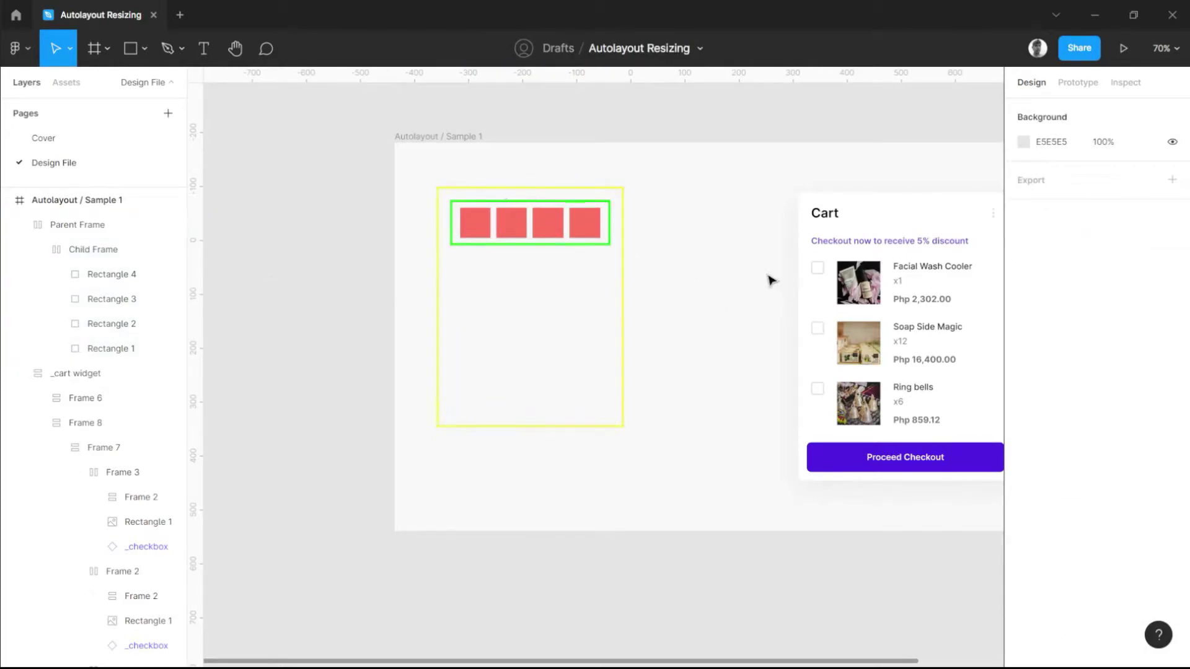
Step: Examine the resizing settings of the _cart widget frame and its Cart title row
{"action": "scroll", "coordinate": [771, 279], "scroll_direction": "right", "scroll_amount": 5}
{"action": "scroll", "coordinate": [722, 242], "scroll_direction": "up", "scroll_amount": 4}
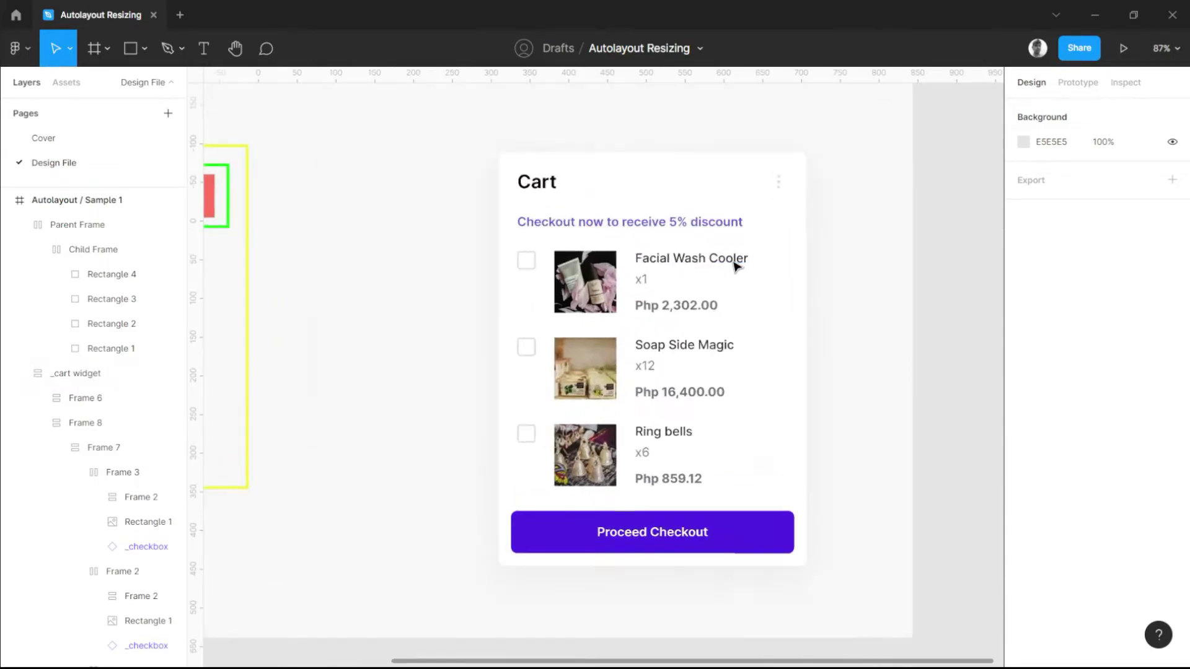
{"action": "left_click", "coordinate": [669, 203]}
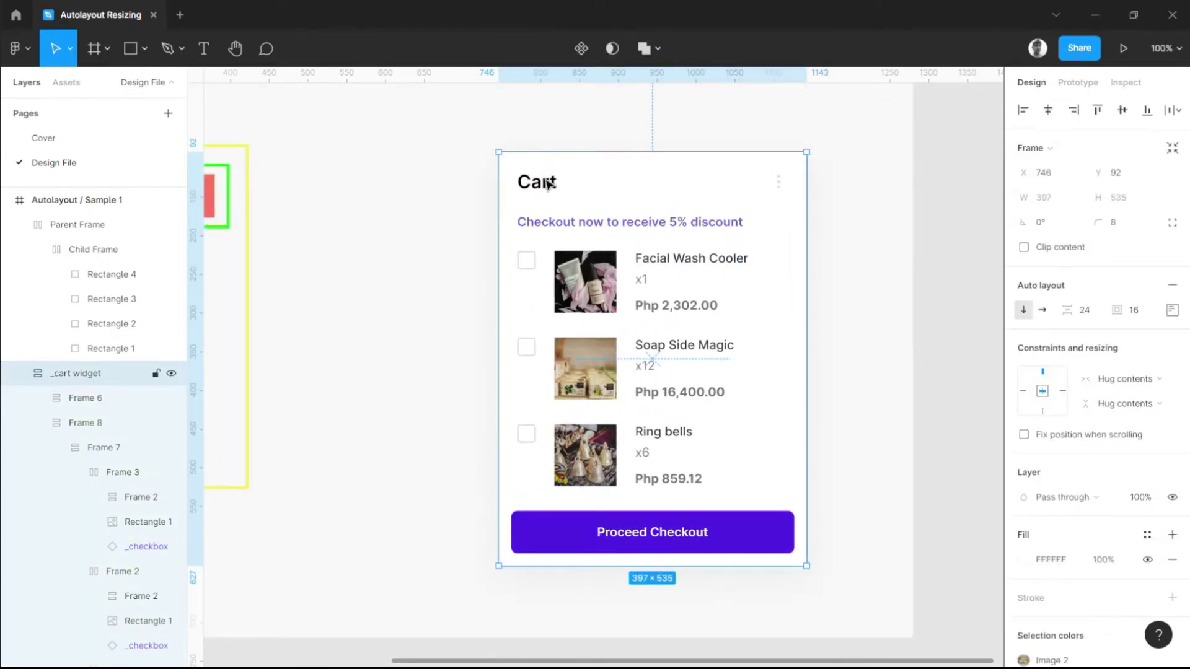
{"action": "left_click", "coordinate": [548, 184]}
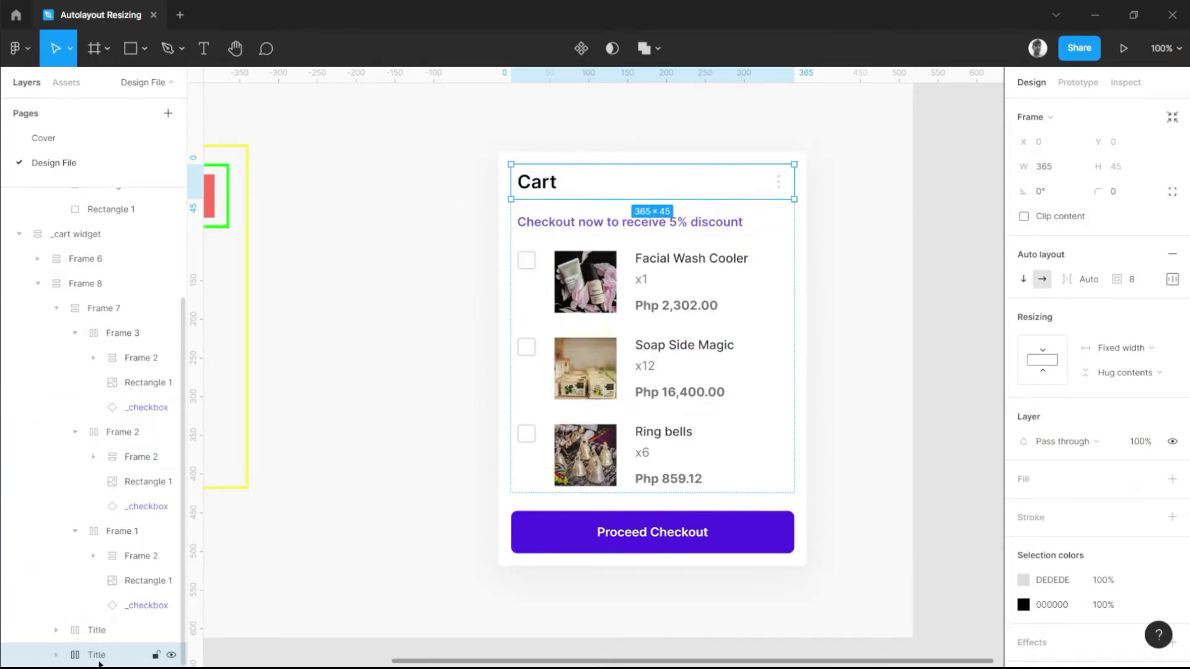
Step: Rename the frame holding the 5% discount text as Sub title
{"action": "left_click", "coordinate": [703, 216]}
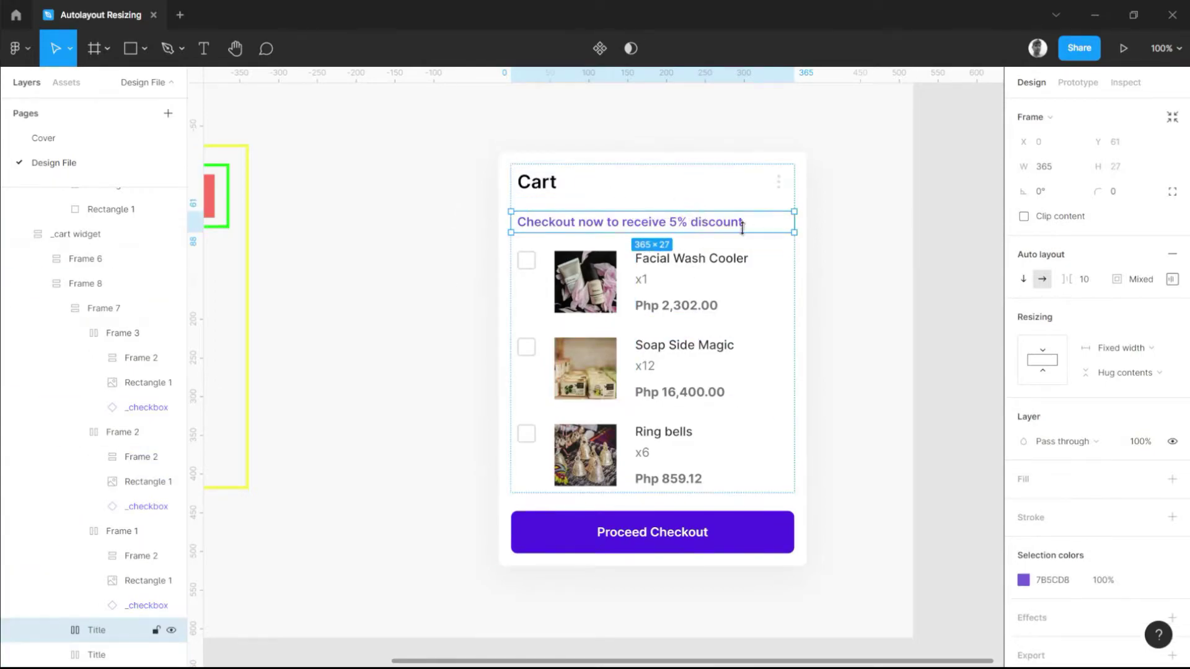
{"action": "double_click", "coordinate": [97, 631]}
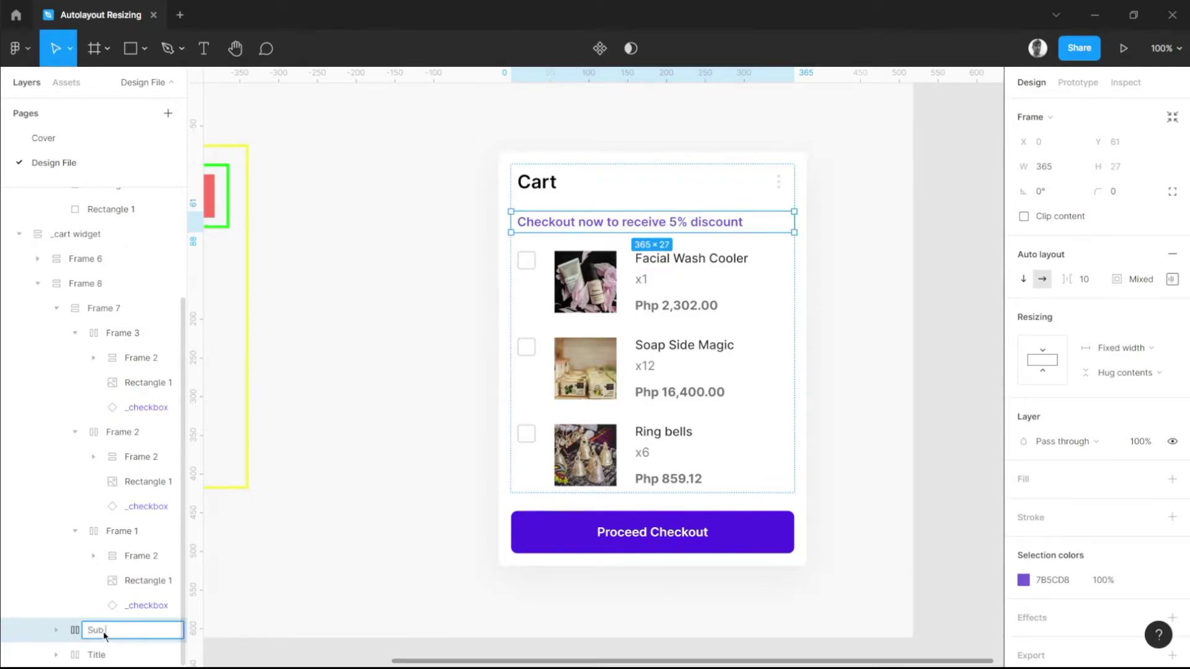
{"action": "type", "text": "Sub title"}
{"action": "key", "text": "Return"}
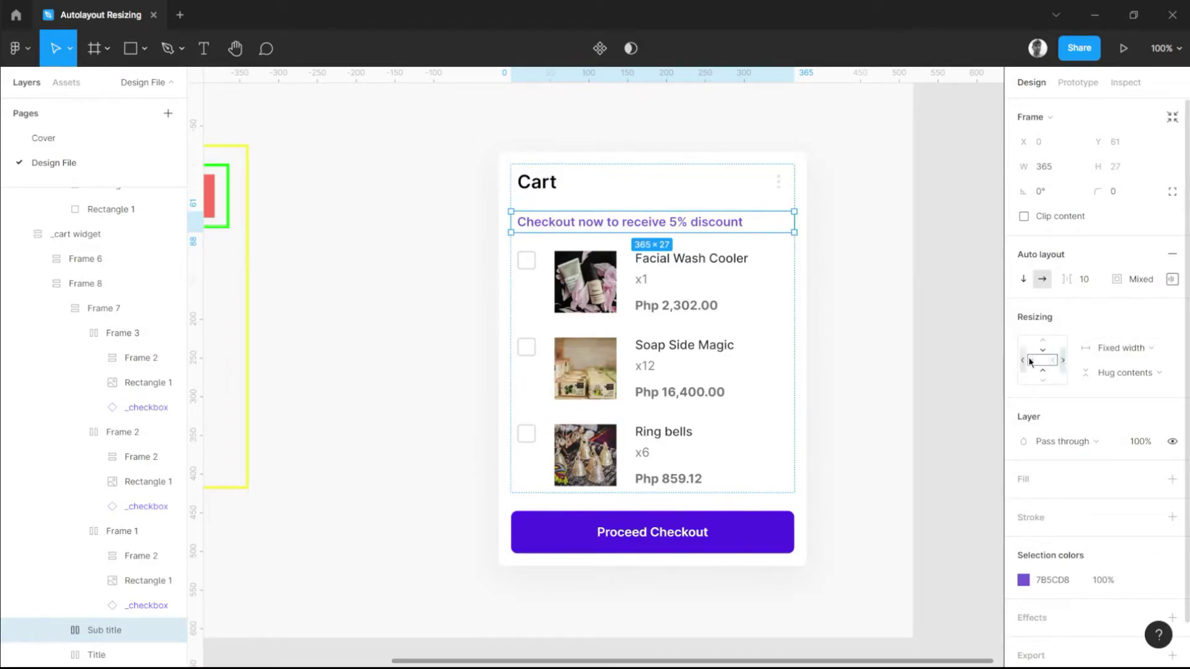
Step: Review the horizontal resizing options of Sub title, keeping Fixed width, and examine the space beside its text
{"action": "left_click", "coordinate": [1122, 349]}
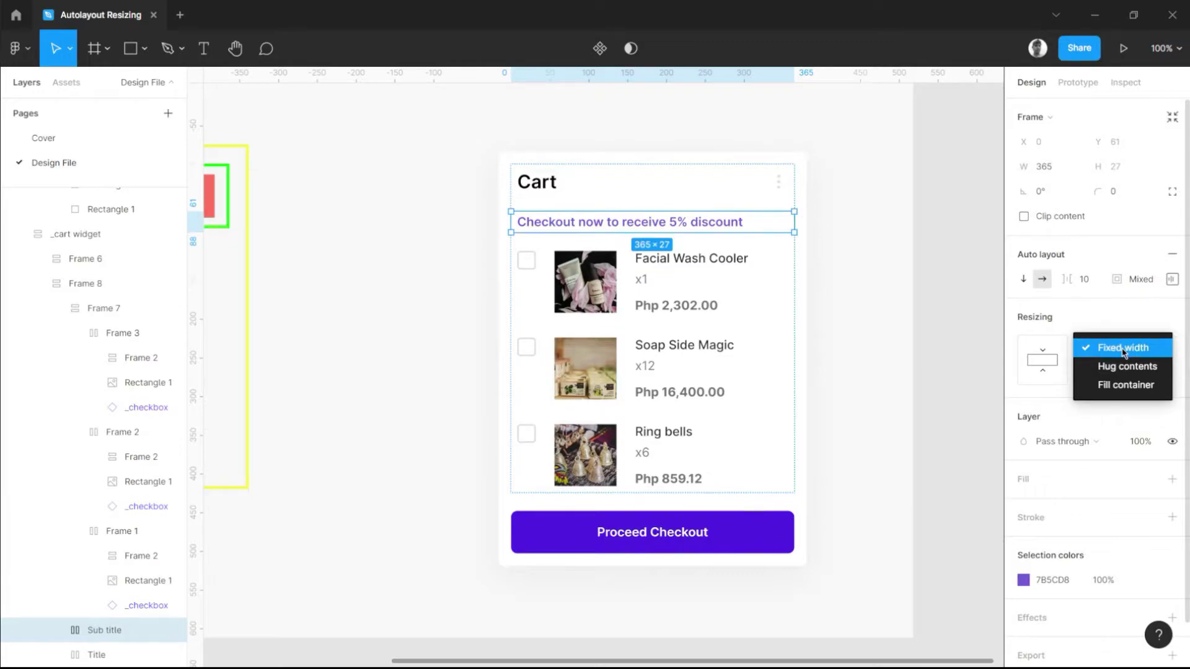
{"action": "left_click", "coordinate": [1123, 349]}
{"action": "left_click", "coordinate": [1125, 349]}
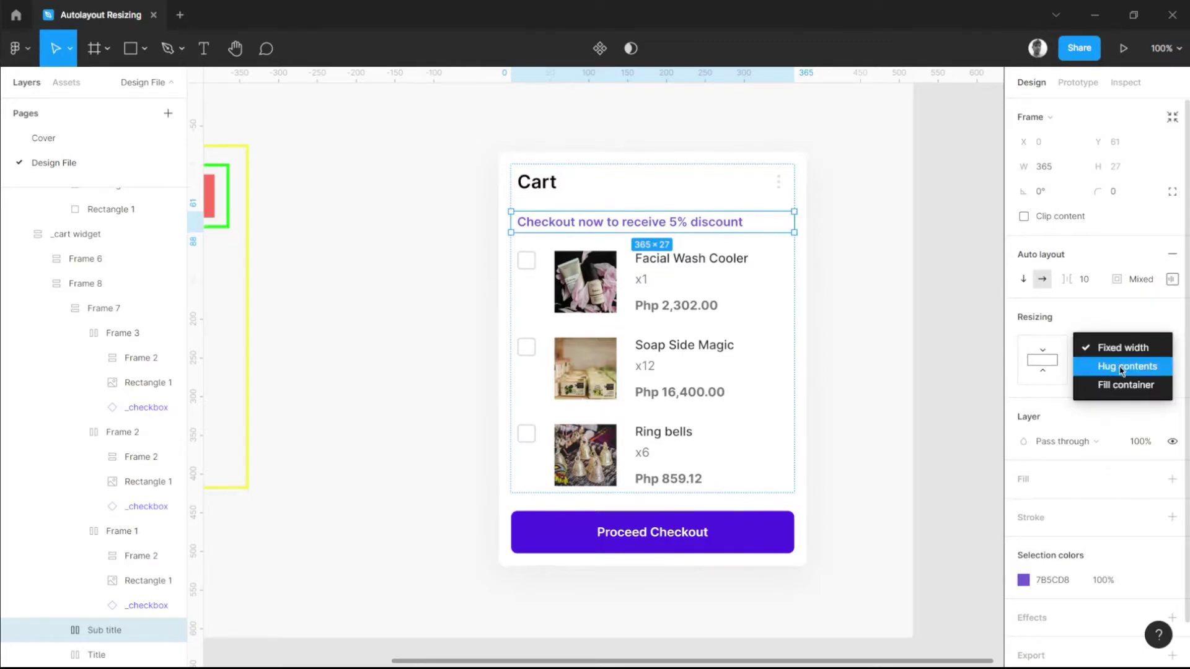
{"action": "left_click", "coordinate": [734, 228]}
{"action": "scroll", "coordinate": [746, 229], "scroll_direction": "up", "scroll_amount": 5}
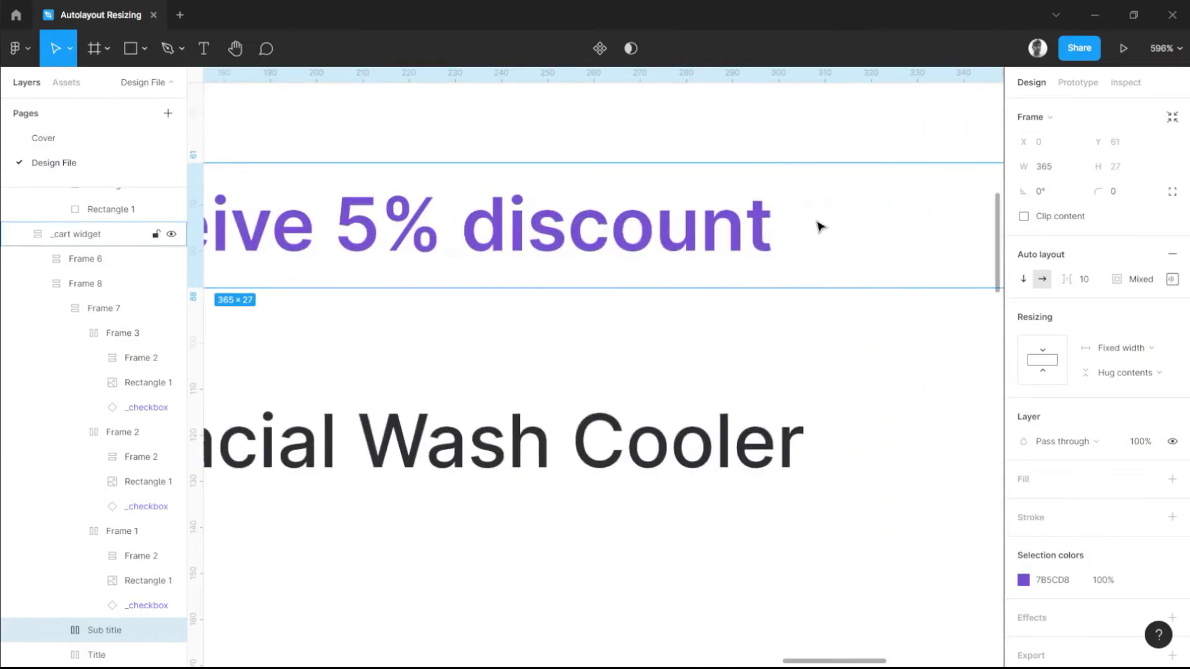
{"action": "scroll", "coordinate": [819, 226], "scroll_direction": "down", "scroll_amount": 5}
Step: Set the horizontal resizing of Sub title to Hug contents
{"action": "left_click", "coordinate": [1122, 348]}
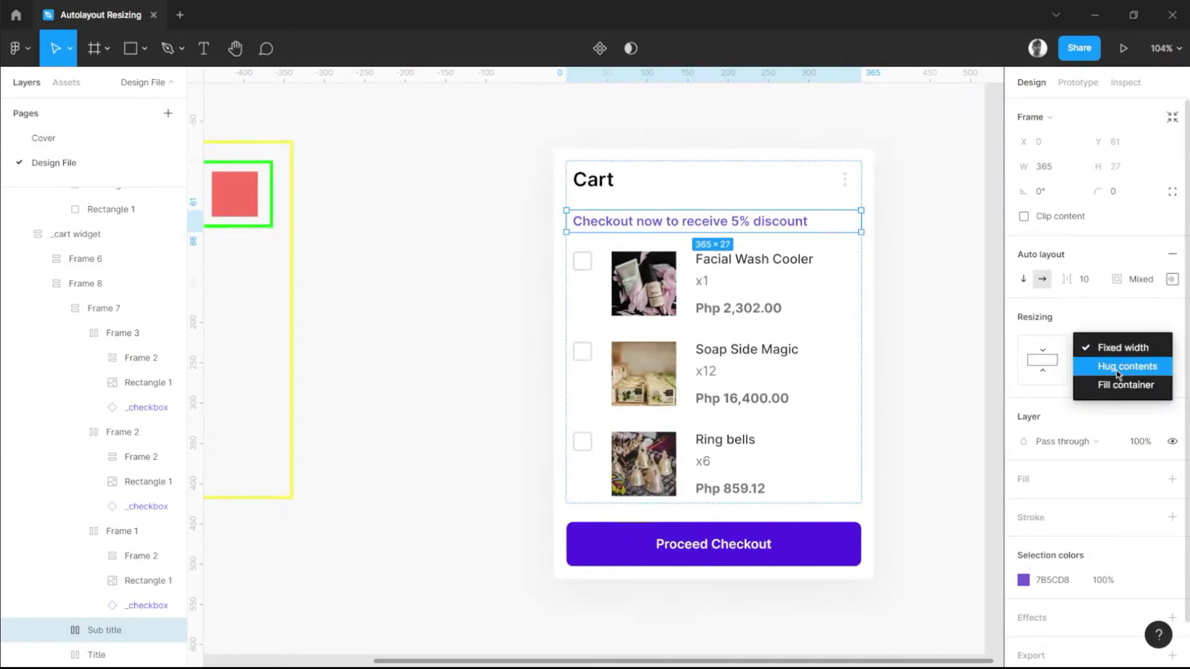
{"action": "left_click", "coordinate": [1119, 370]}
{"action": "scroll", "coordinate": [822, 229], "scroll_direction": "up", "scroll_amount": 4}
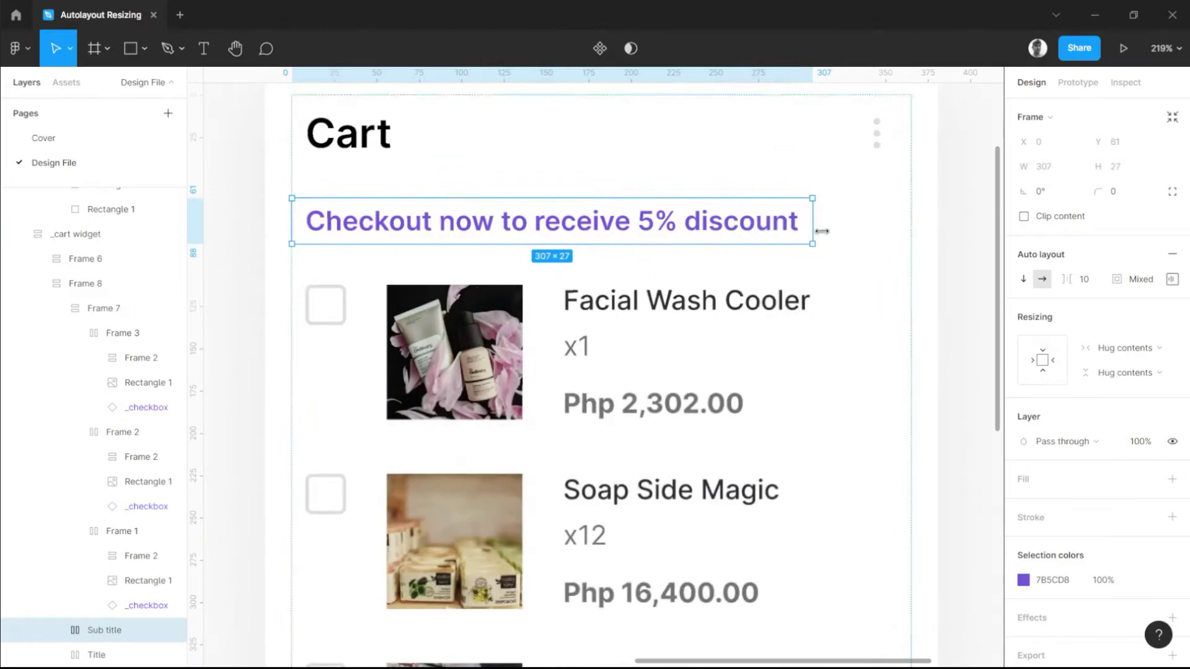
{"action": "scroll", "coordinate": [778, 217], "scroll_direction": "down", "scroll_amount": 4}
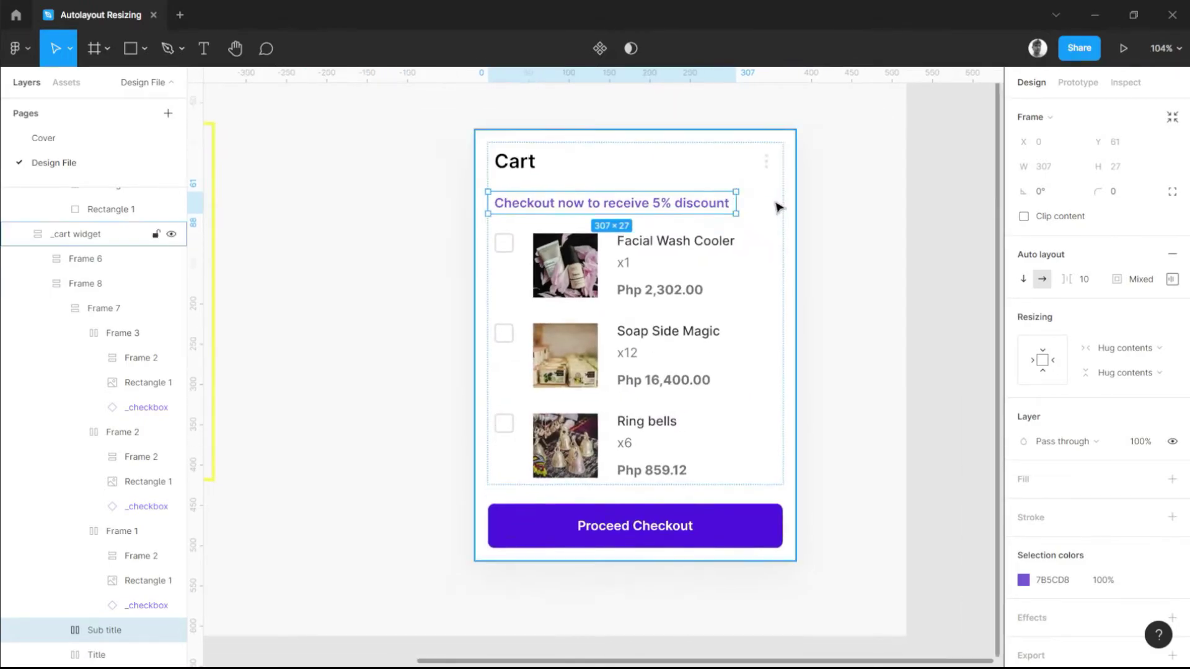
{"action": "scroll", "coordinate": [779, 207], "scroll_direction": "up", "scroll_amount": 2}
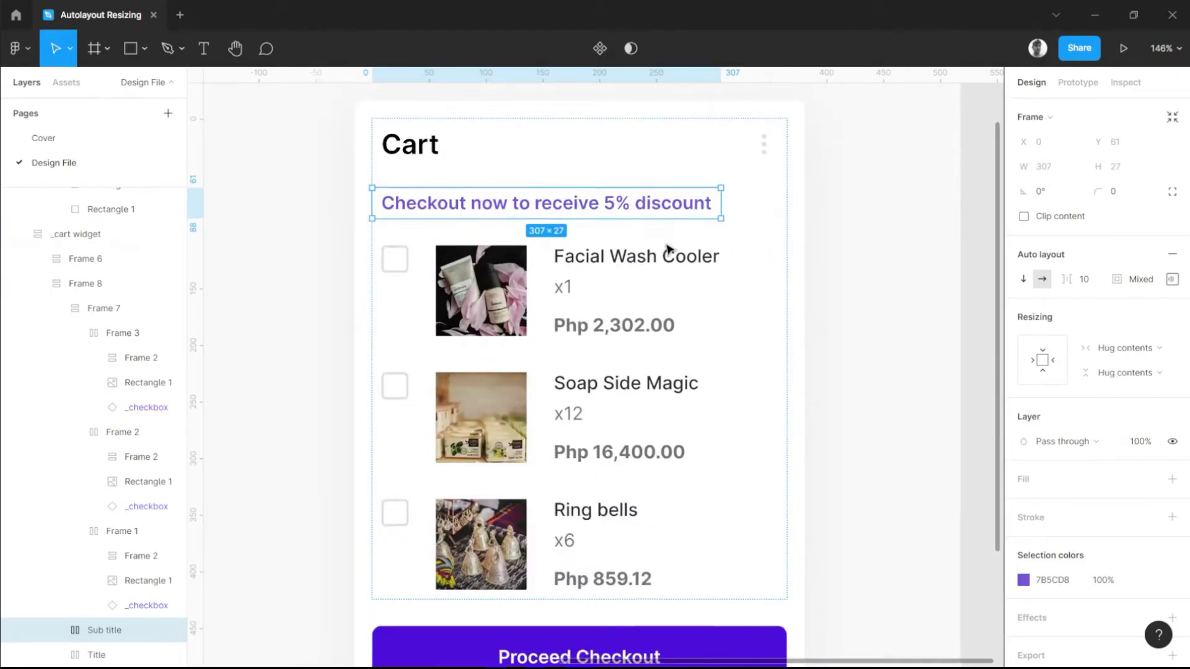
Step: Inspect the product list and the Facial Wash Cooler text frame, keeping its vertical resizing at Fill container
{"action": "left_click", "coordinate": [691, 287]}
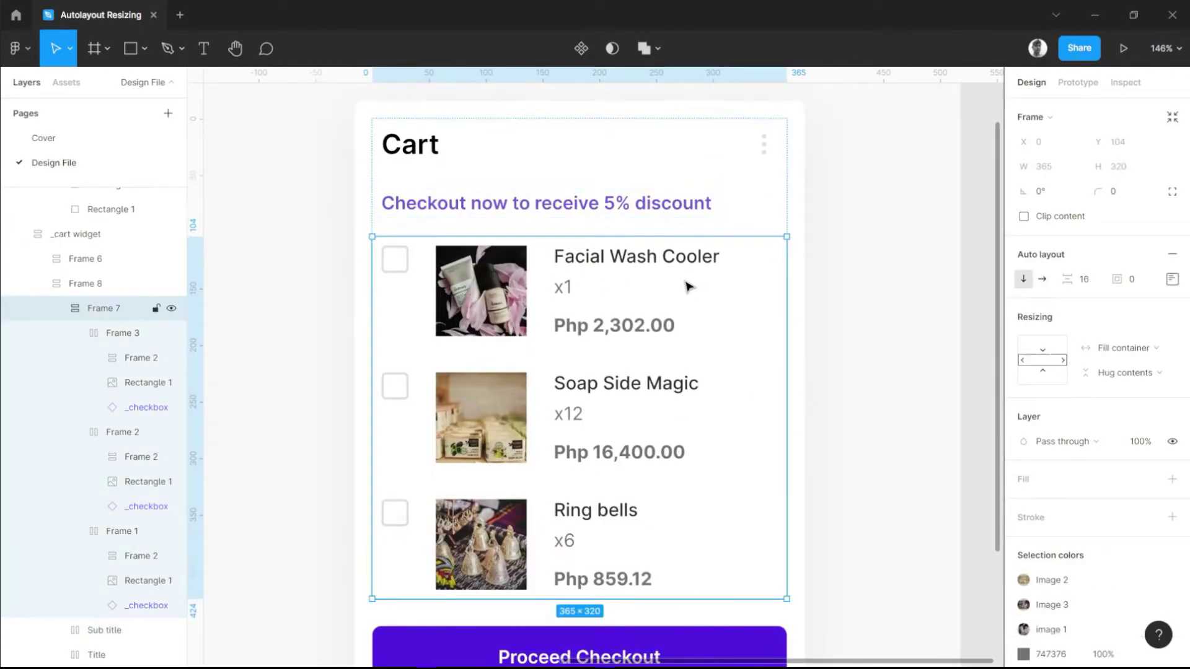
{"action": "left_click", "coordinate": [589, 272]}
{"action": "left_click", "coordinate": [623, 261]}
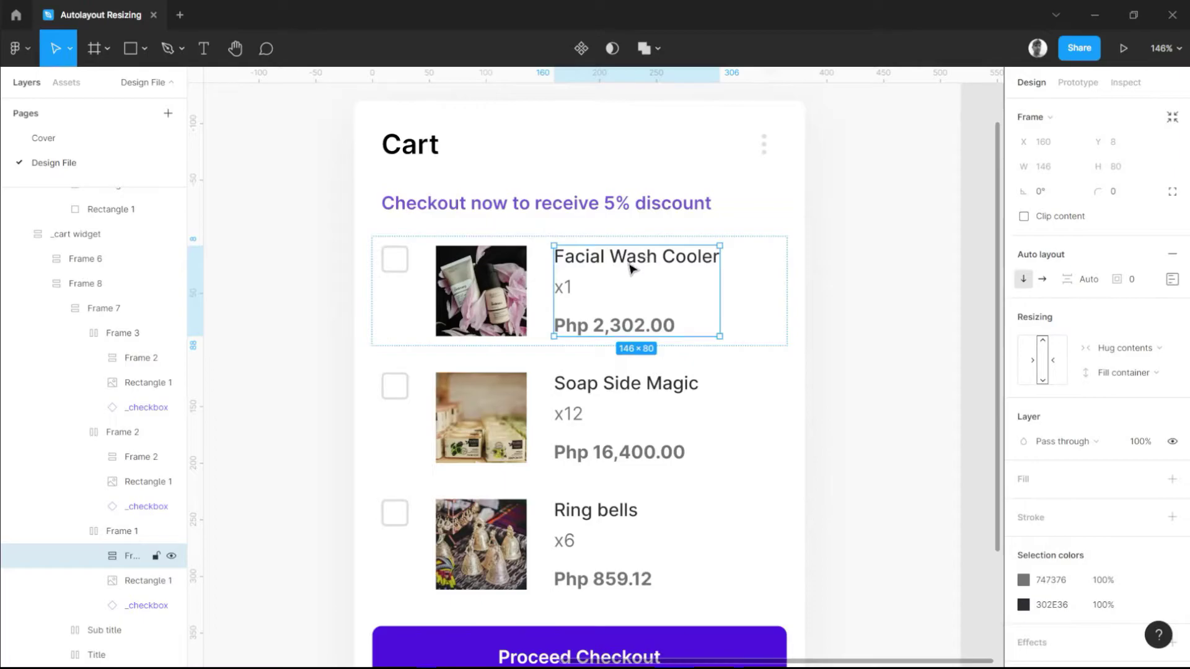
{"action": "scroll", "coordinate": [592, 271], "scroll_direction": "up", "scroll_amount": 3}
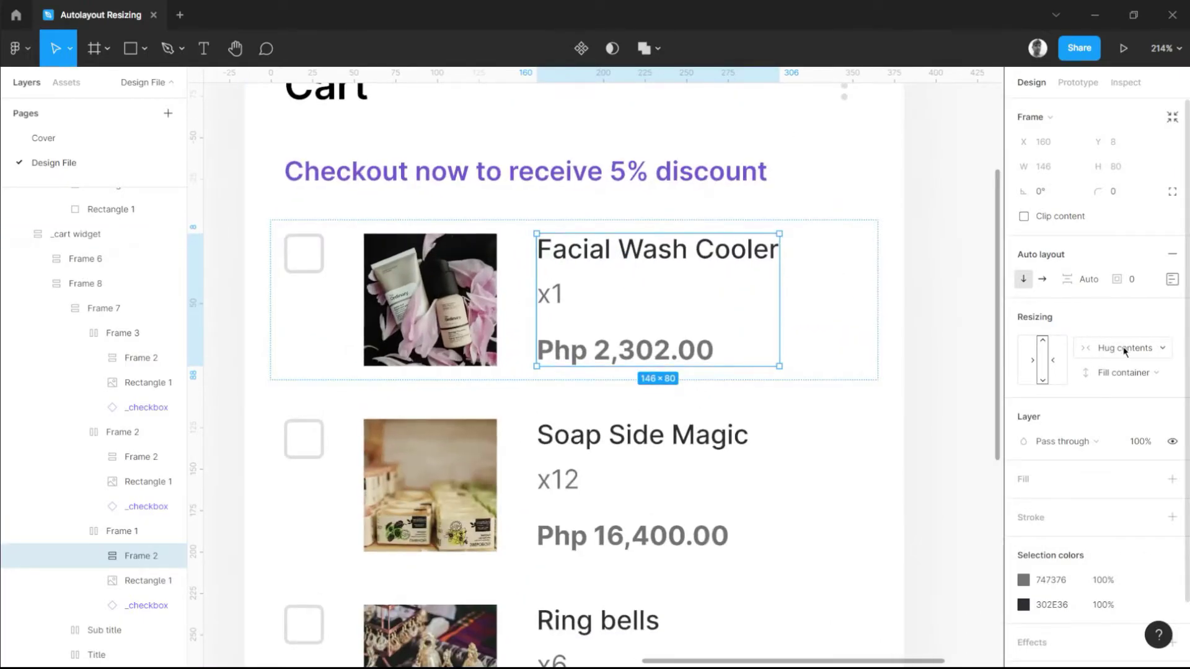
{"action": "left_click", "coordinate": [1119, 373]}
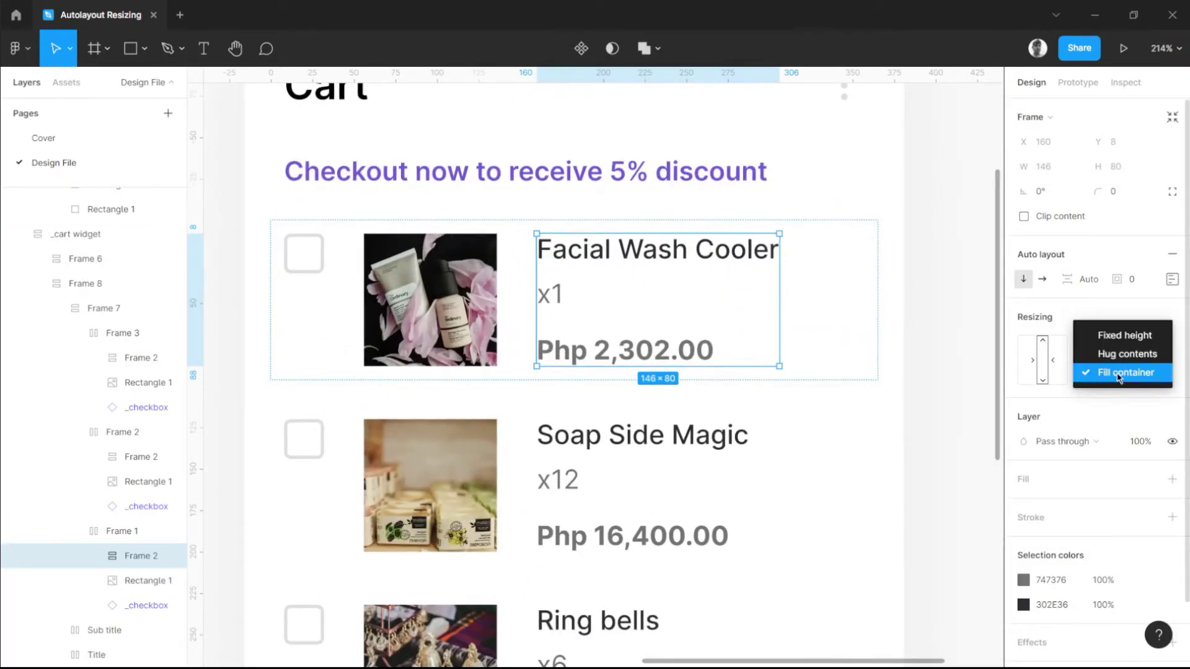
{"action": "left_click", "coordinate": [1118, 373]}
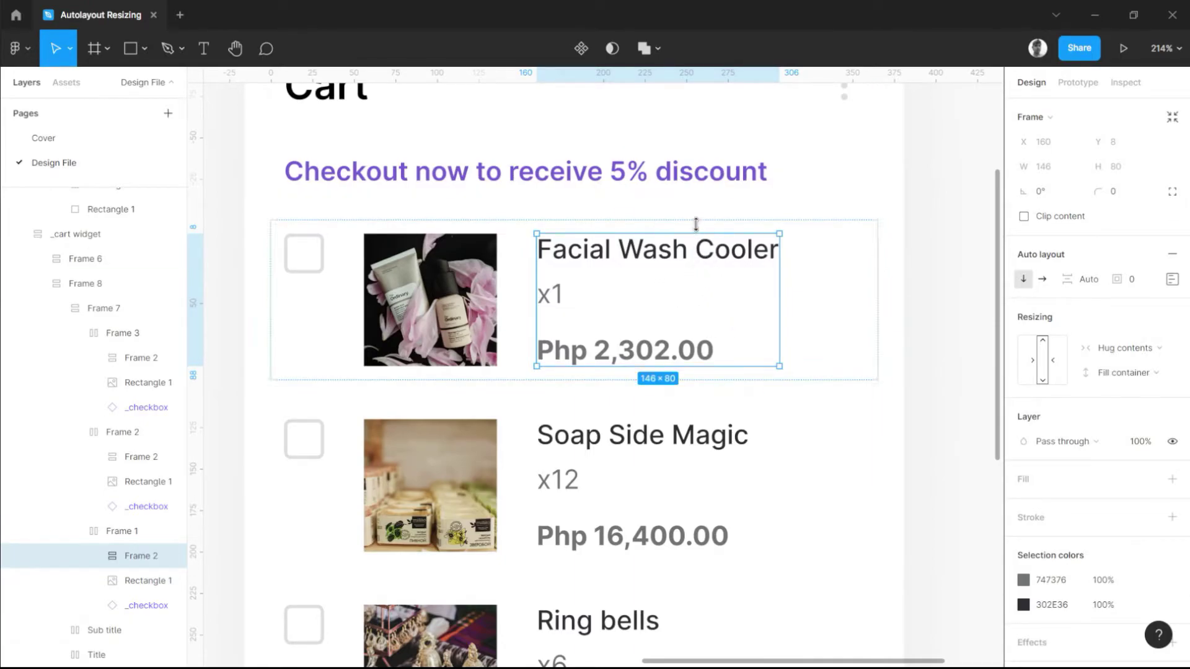
Step: Examine the padding of the Facial Wash Cooler row and the gaps above and below its text frame
{"action": "left_click", "coordinate": [828, 360]}
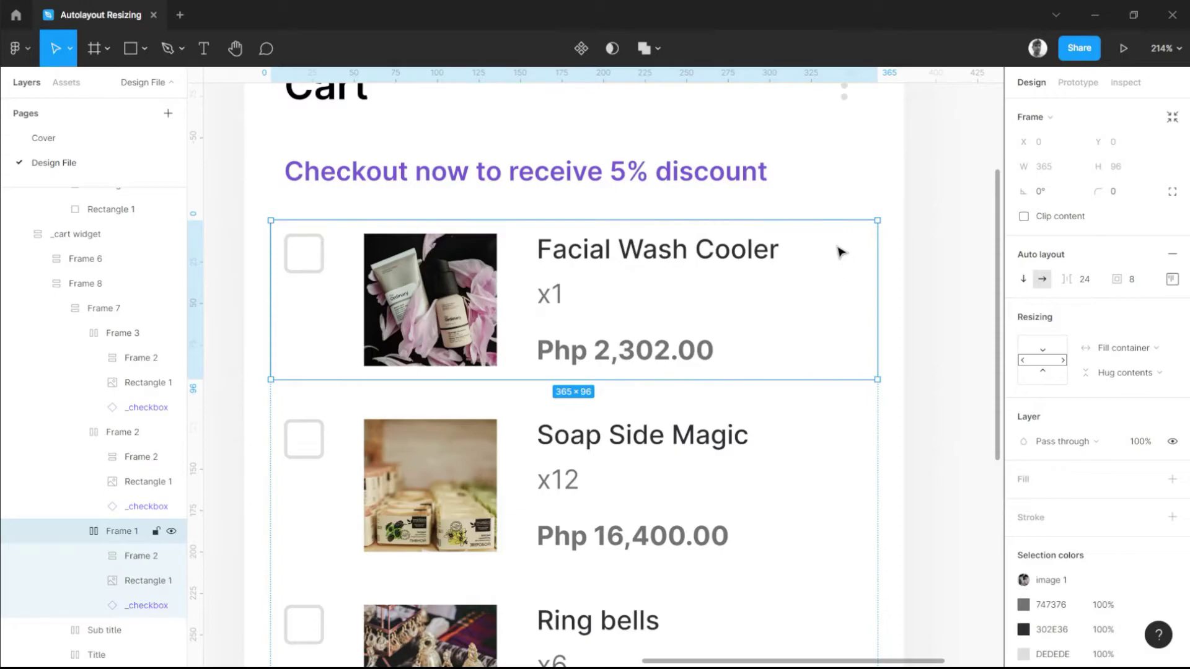
{"action": "left_click", "coordinate": [1141, 281]}
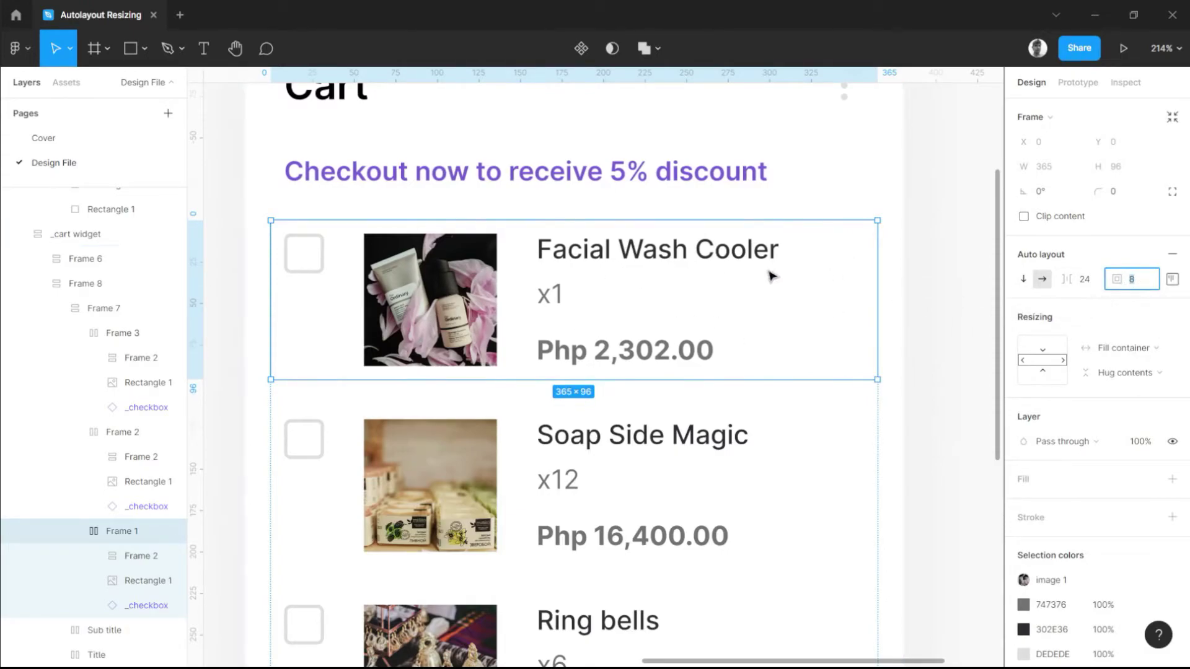
{"action": "left_click", "coordinate": [573, 271]}
{"action": "scroll", "coordinate": [592, 257], "scroll_direction": "up", "scroll_amount": 5}
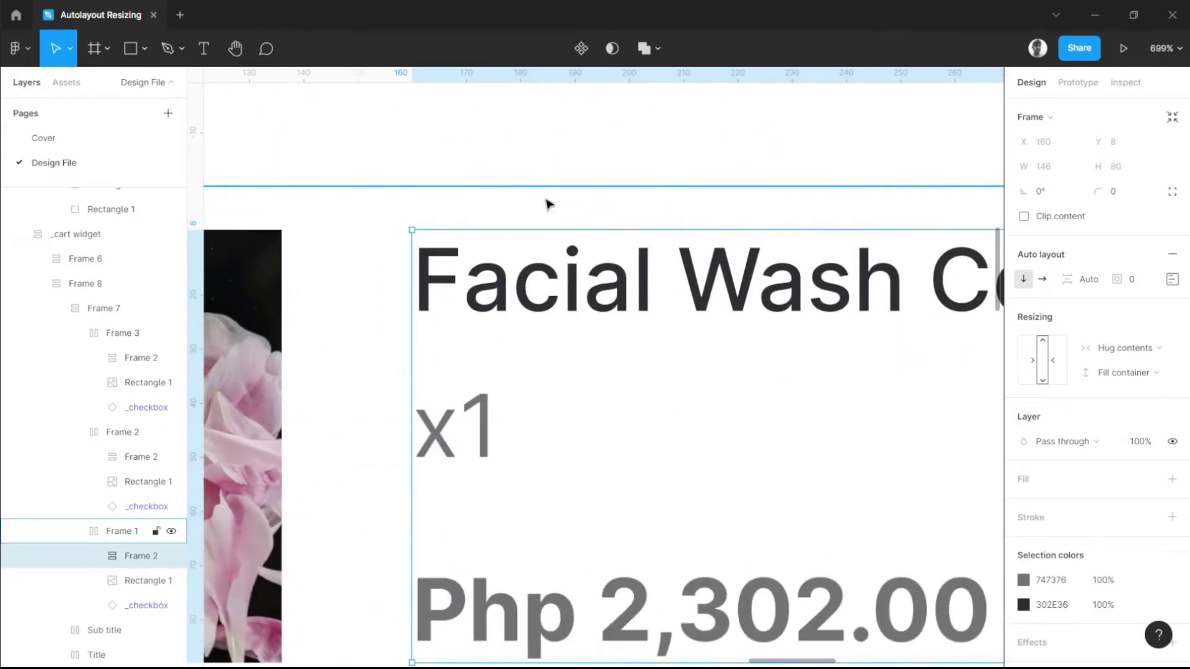
{"action": "scroll", "coordinate": [526, 452], "scroll_direction": "down", "scroll_amount": 1}
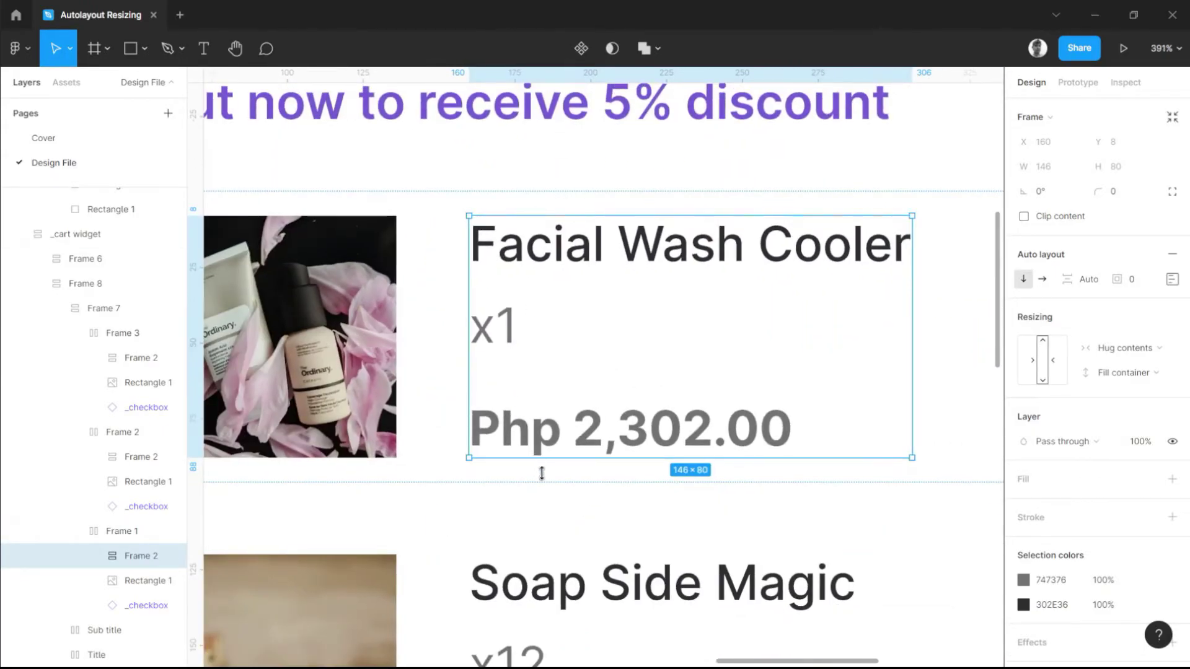
{"action": "scroll", "coordinate": [542, 468], "scroll_direction": "down", "scroll_amount": 4}
{"action": "left_click_drag", "start_coordinate": [558, 393], "coordinate": [611, 357]}
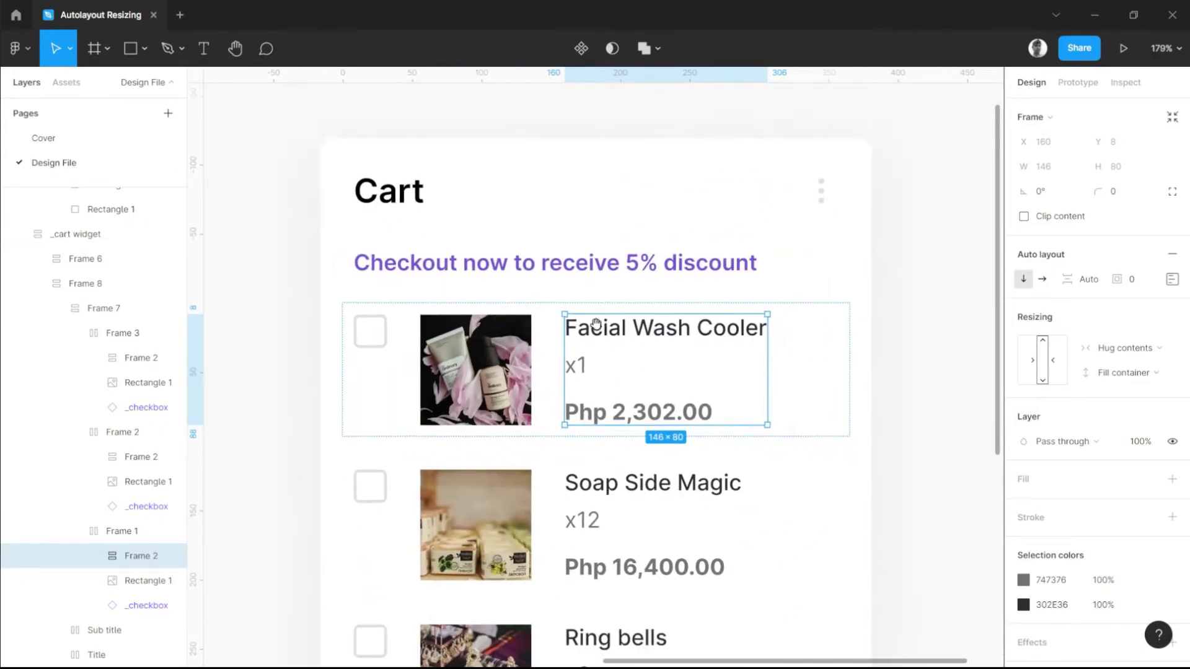
Step: Inspect the Facial Wash Cooler row and review its horizontal resizing options, keeping Fill container
{"action": "left_click", "coordinate": [545, 311]}
{"action": "left_click_drag", "start_coordinate": [548, 336], "coordinate": [600, 268]}
{"action": "scroll", "coordinate": [600, 268], "scroll_direction": "up", "scroll_amount": 2}
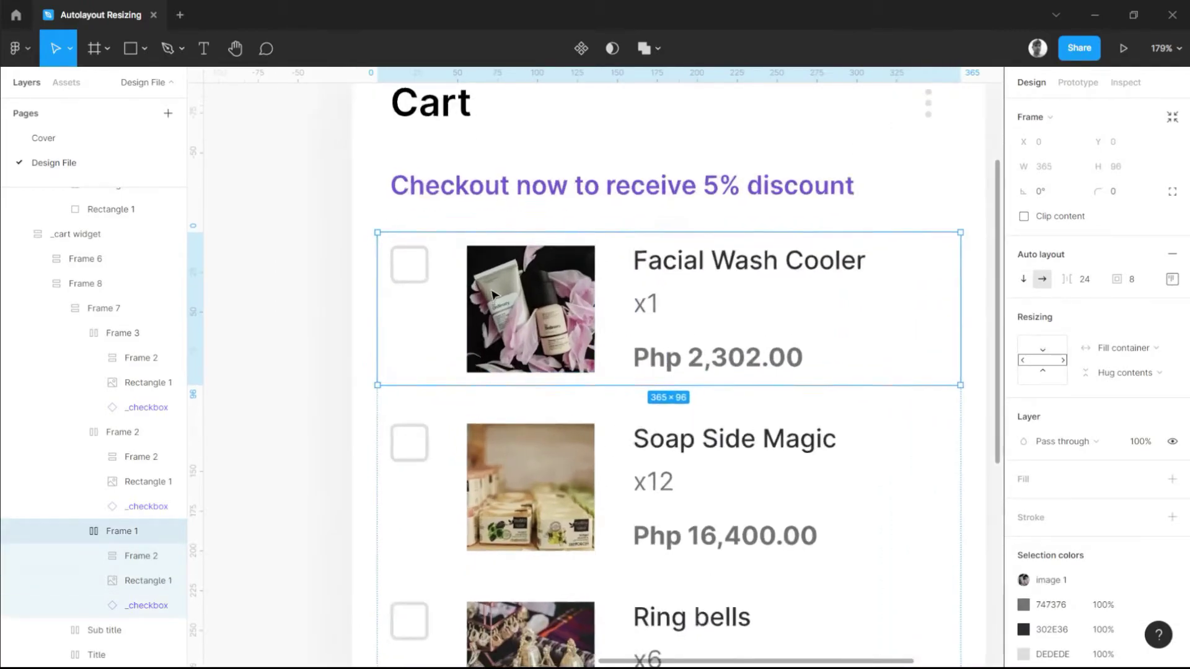
{"action": "scroll", "coordinate": [696, 308], "scroll_direction": "right", "scroll_amount": 2}
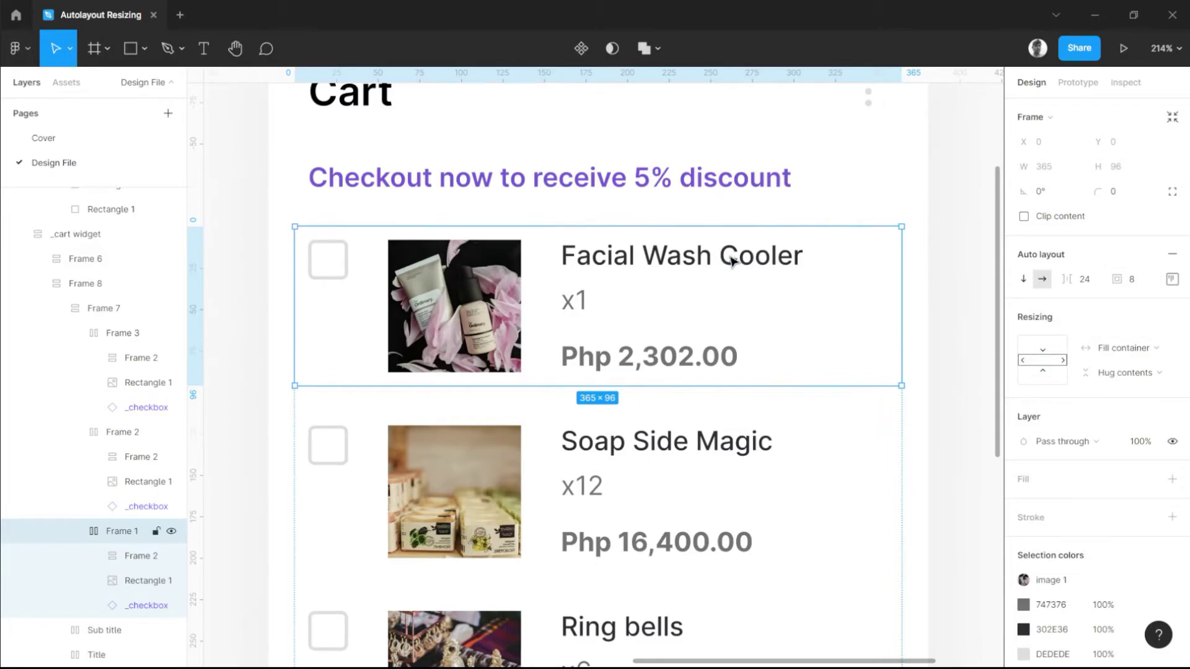
{"action": "scroll", "coordinate": [732, 261], "scroll_direction": "down", "scroll_amount": 3}
{"action": "scroll", "coordinate": [765, 276], "scroll_direction": "up", "scroll_amount": 3}
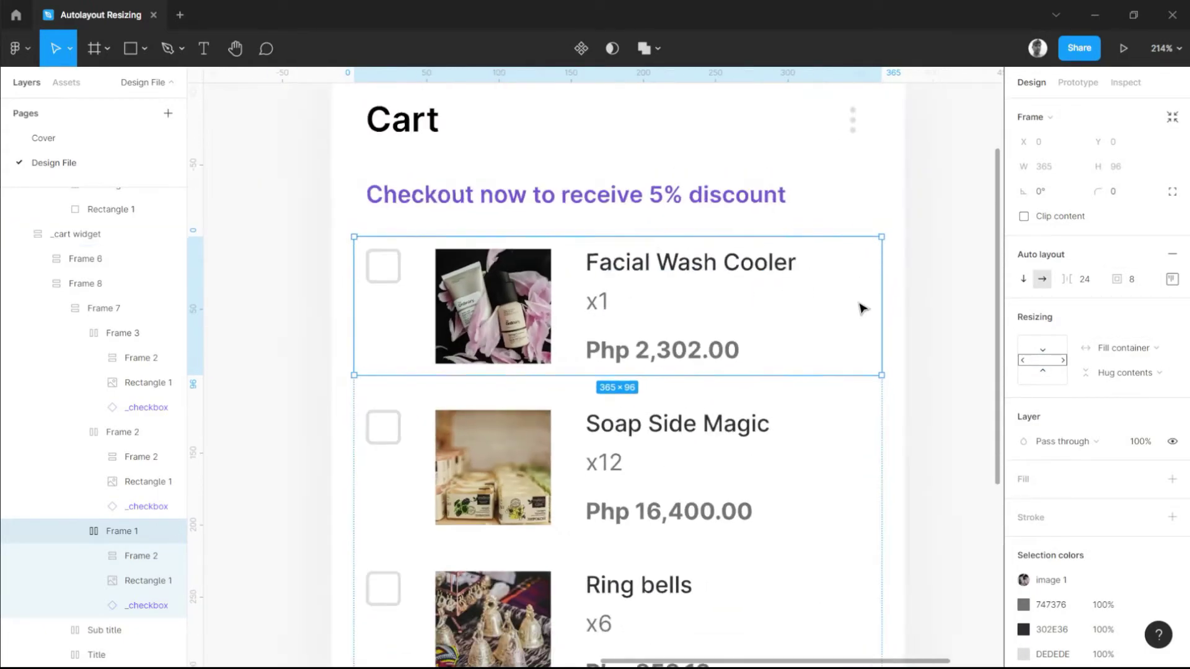
{"action": "left_click", "coordinate": [1127, 348]}
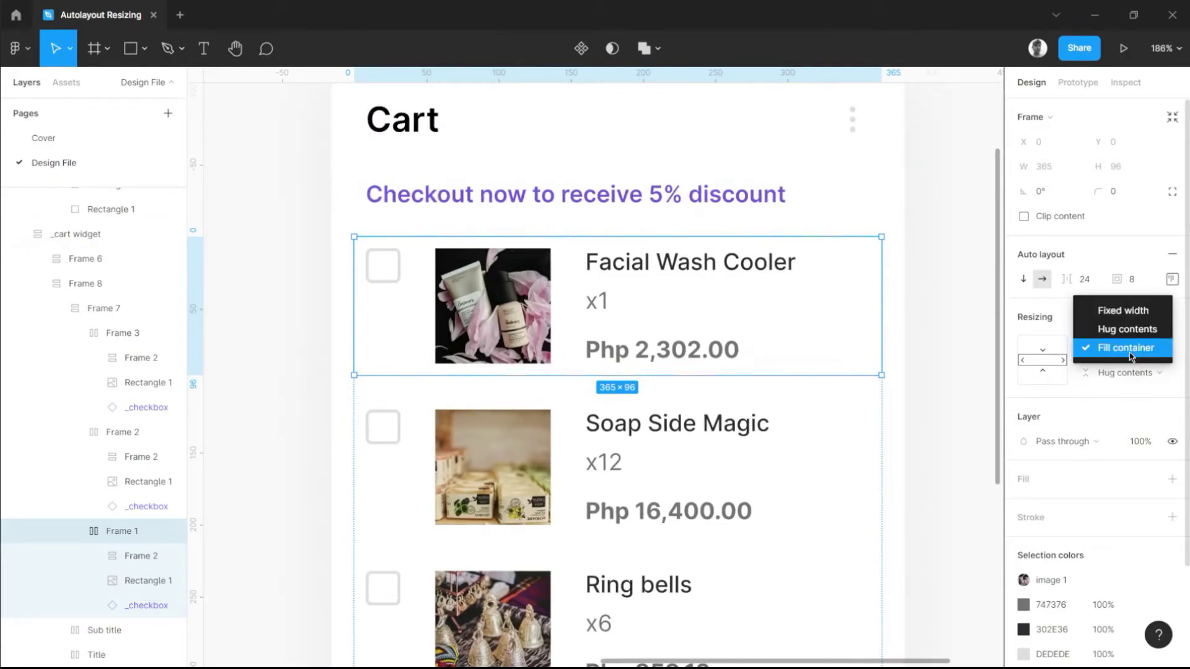
{"action": "left_click", "coordinate": [1130, 355]}
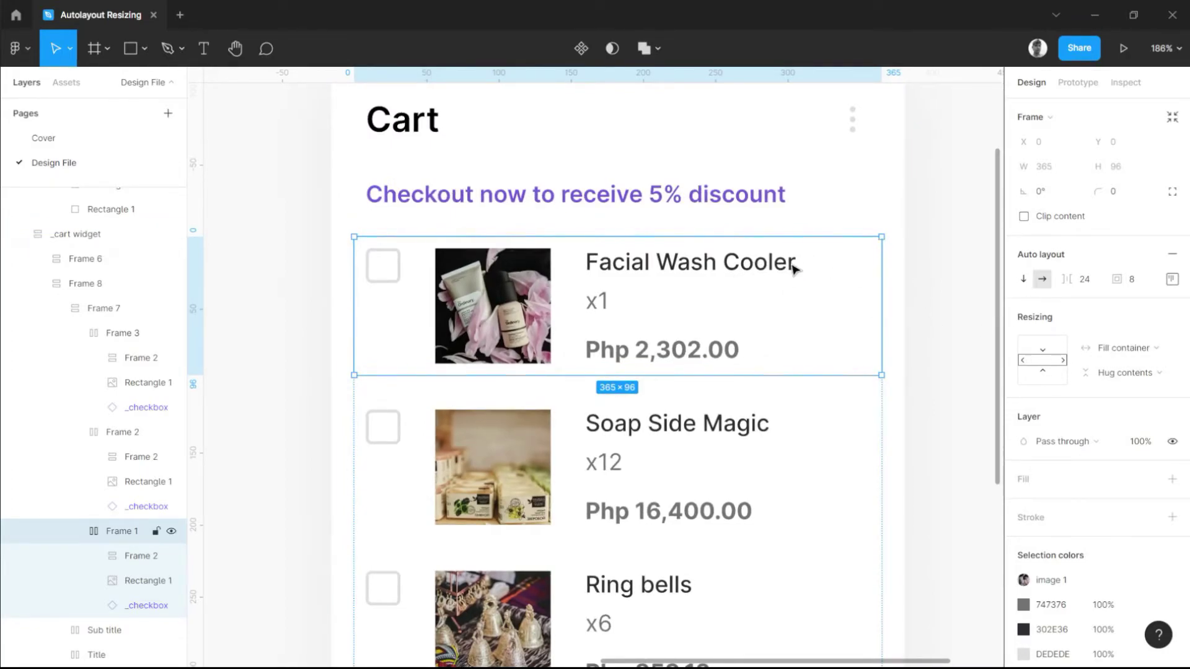
{"action": "scroll", "coordinate": [793, 267], "scroll_direction": "up", "scroll_amount": 3}
{"action": "scroll", "coordinate": [798, 390], "scroll_direction": "down", "scroll_amount": 3}
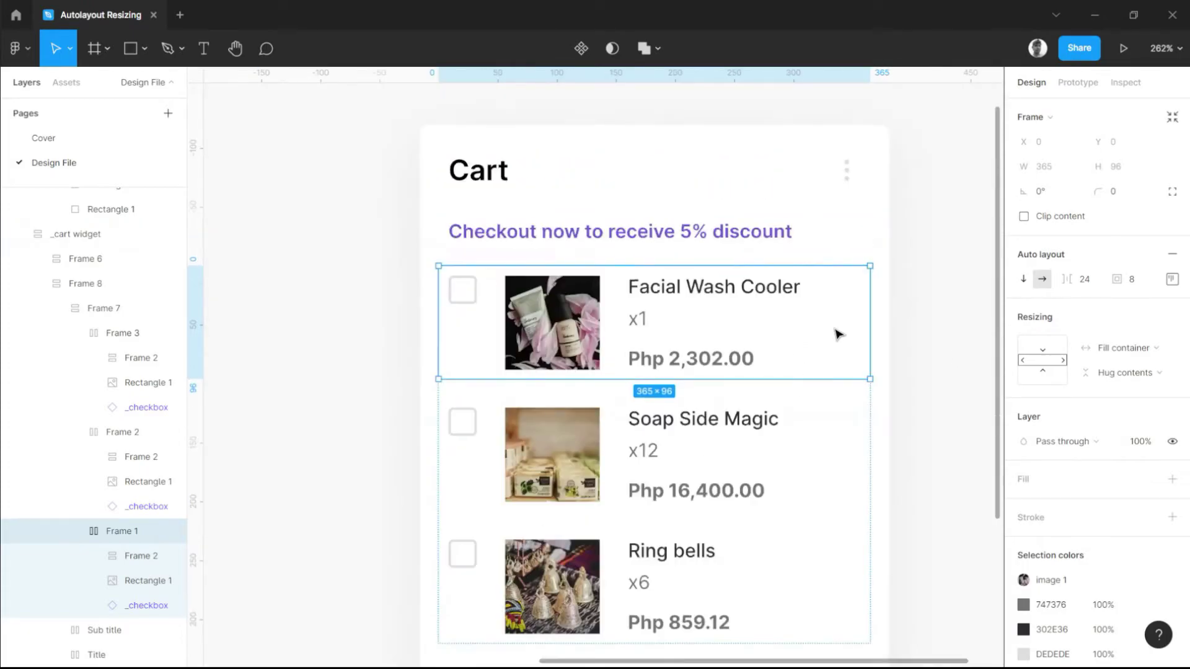
Step: Set the horizontal resizing of the Facial Wash Cooler row to Hug contents and examine its extent within the product list
{"action": "left_click", "coordinate": [1057, 367]}
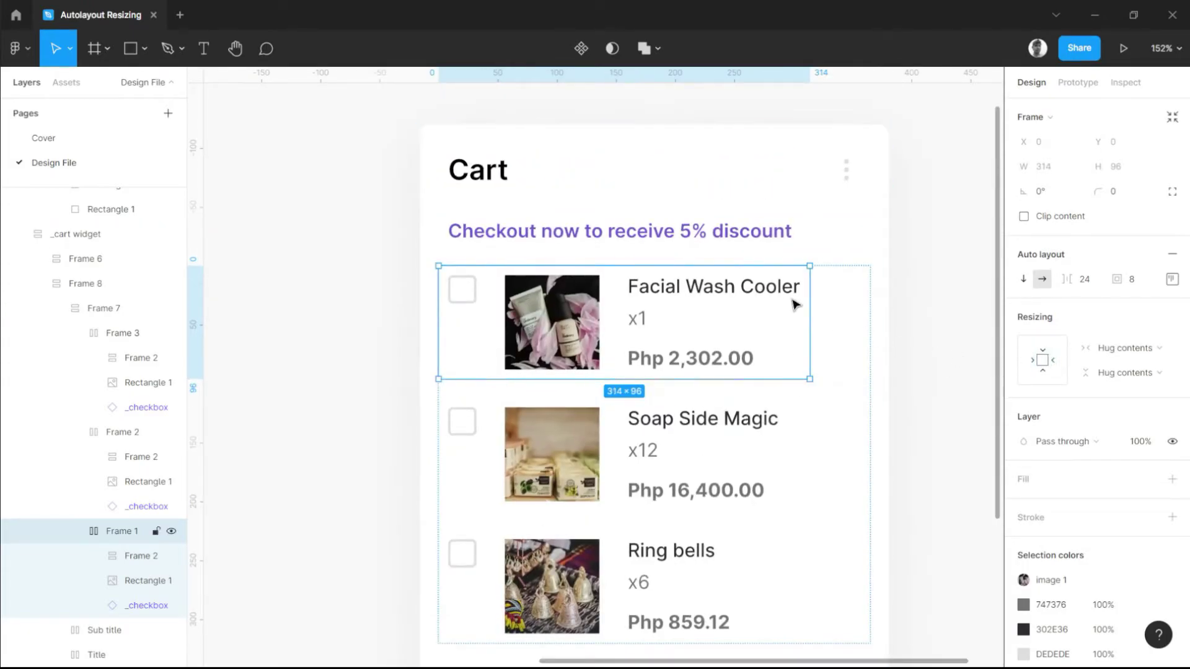
{"action": "scroll", "coordinate": [818, 291], "scroll_direction": "up", "scroll_amount": 3}
{"action": "scroll", "coordinate": [868, 298], "scroll_direction": "down", "scroll_amount": 3}
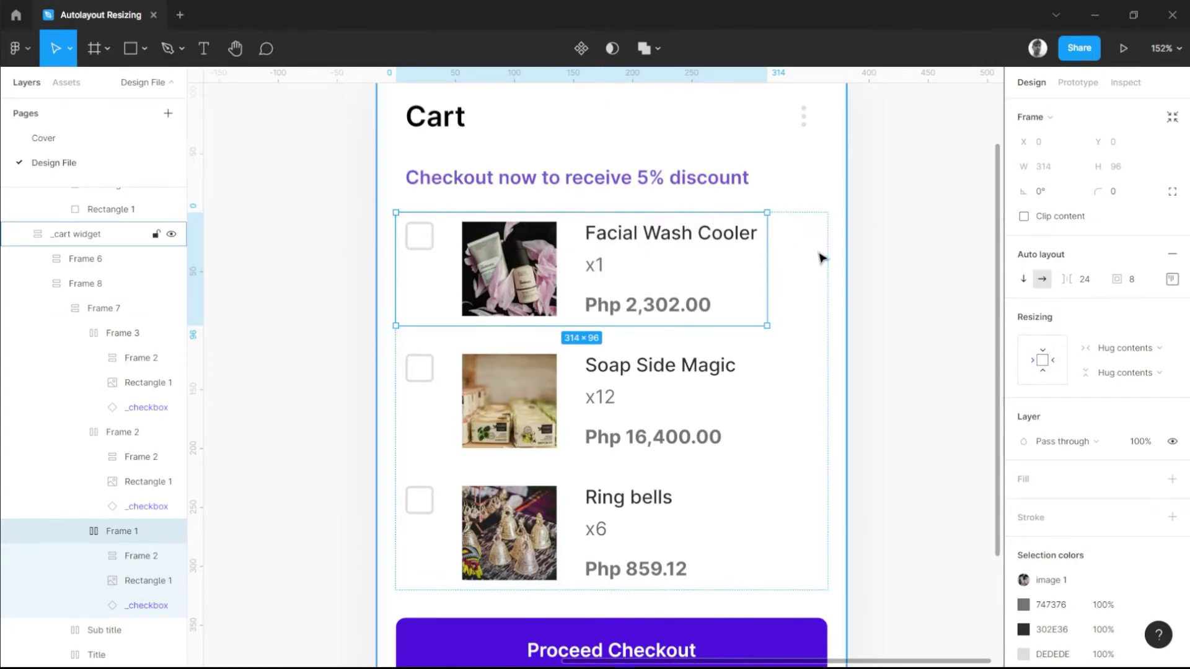
{"action": "scroll", "coordinate": [819, 257], "scroll_direction": "down", "scroll_amount": 5}
{"action": "scroll", "coordinate": [804, 258], "scroll_direction": "up", "scroll_amount": 2}
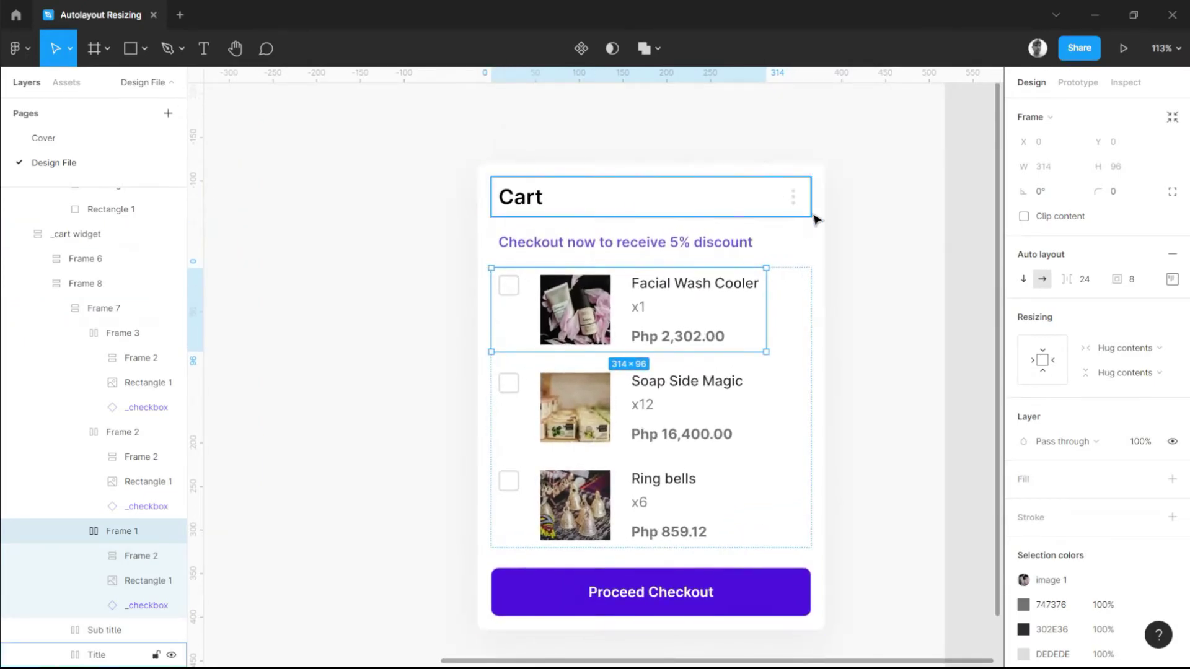
Step: Move the whole cart widget to about X 590, Y 47
{"action": "left_click", "coordinate": [811, 218]}
{"action": "left_click", "coordinate": [816, 236]}
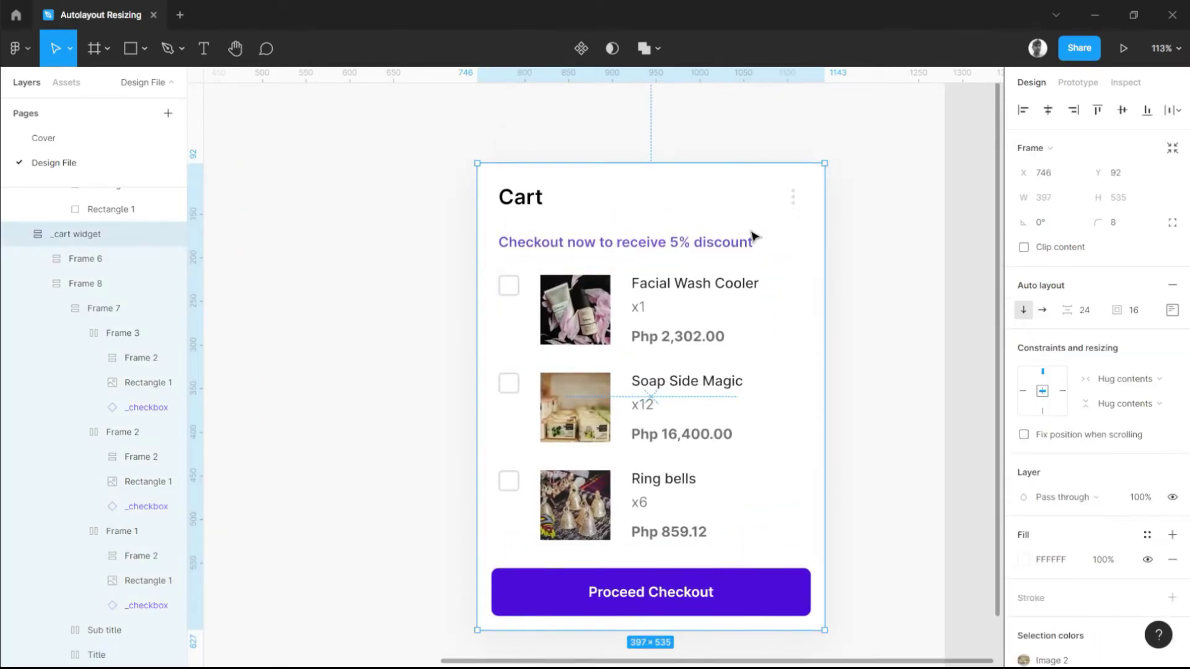
{"action": "left_click_drag", "start_coordinate": [752, 233], "coordinate": [787, 240]}
{"action": "scroll", "coordinate": [719, 258], "scroll_direction": "up", "scroll_amount": 3}
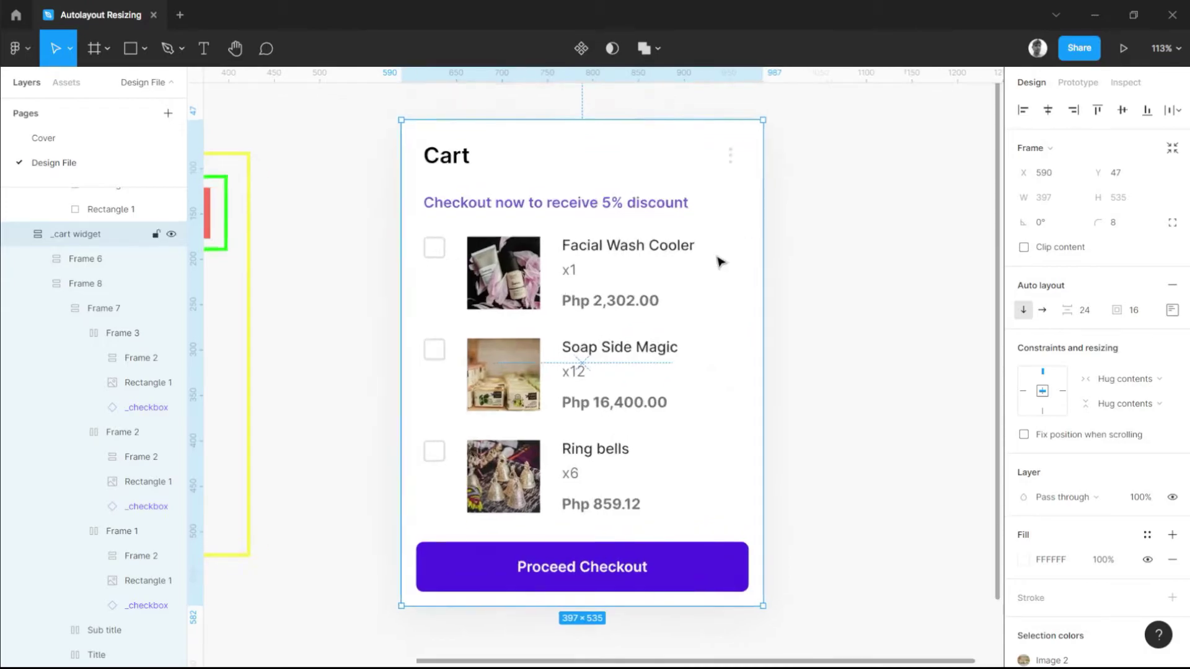
Step: Return the Facial Wash Cooler row's horizontal resizing to Fill container
{"action": "double_click", "coordinate": [584, 265]}
{"action": "left_click", "coordinate": [588, 267]}
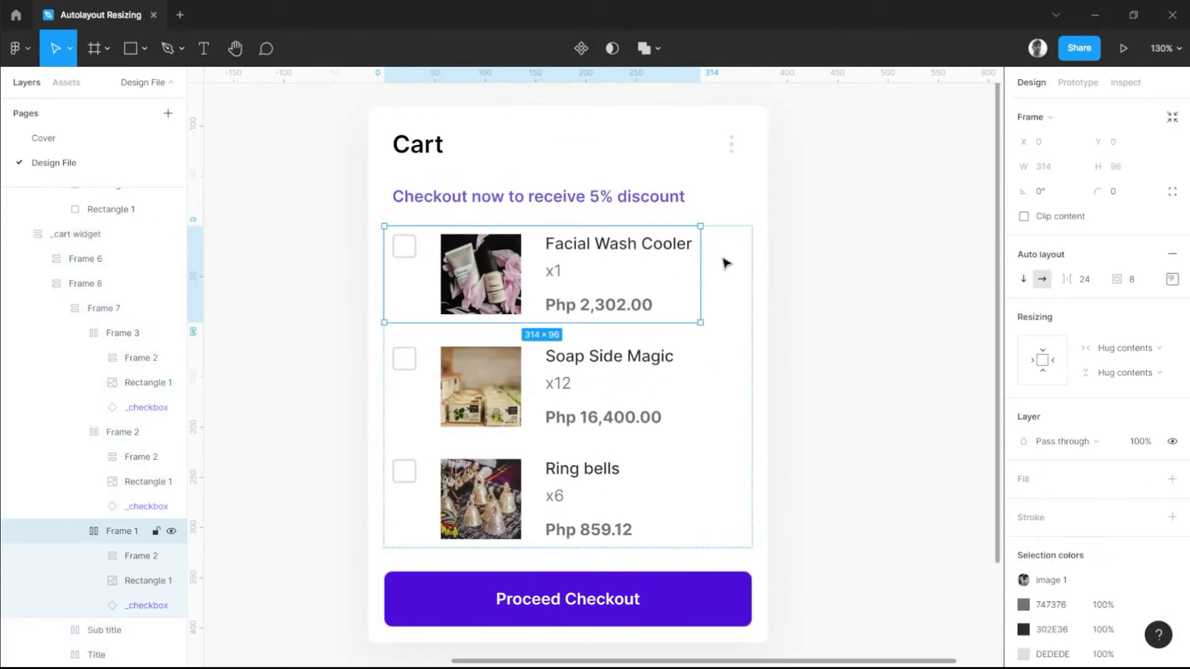
{"action": "left_click", "coordinate": [1063, 360]}
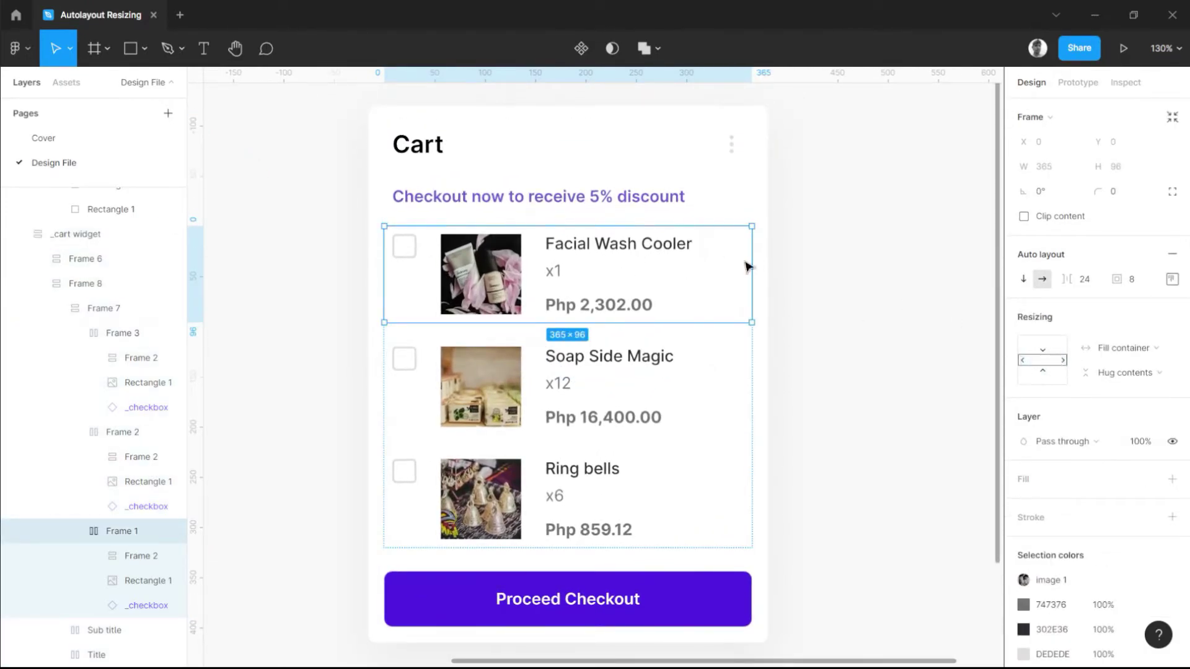
Step: Widen the cart widget and review the Proceed Checkout button's horizontal resizing options, keeping Fill container
{"action": "left_click", "coordinate": [728, 194]}
{"action": "left_click_drag", "start_coordinate": [767, 194], "coordinate": [907, 209]}
{"action": "left_click", "coordinate": [768, 601]}
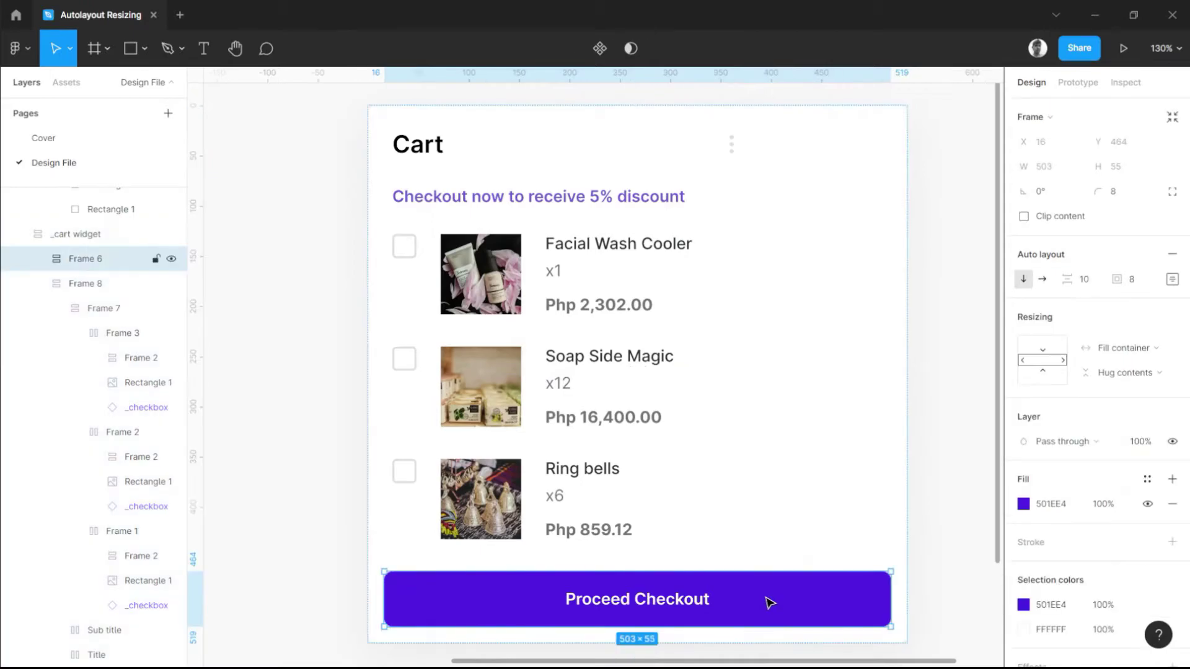
{"action": "left_click", "coordinate": [1136, 350]}
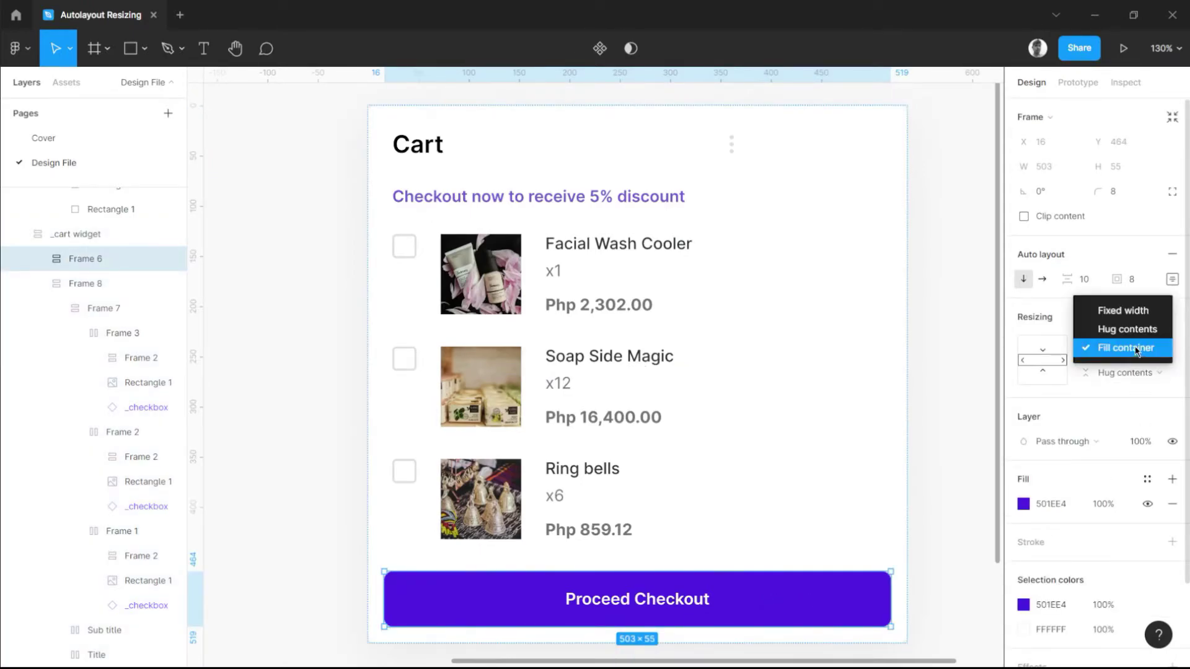
{"action": "left_click", "coordinate": [744, 297]}
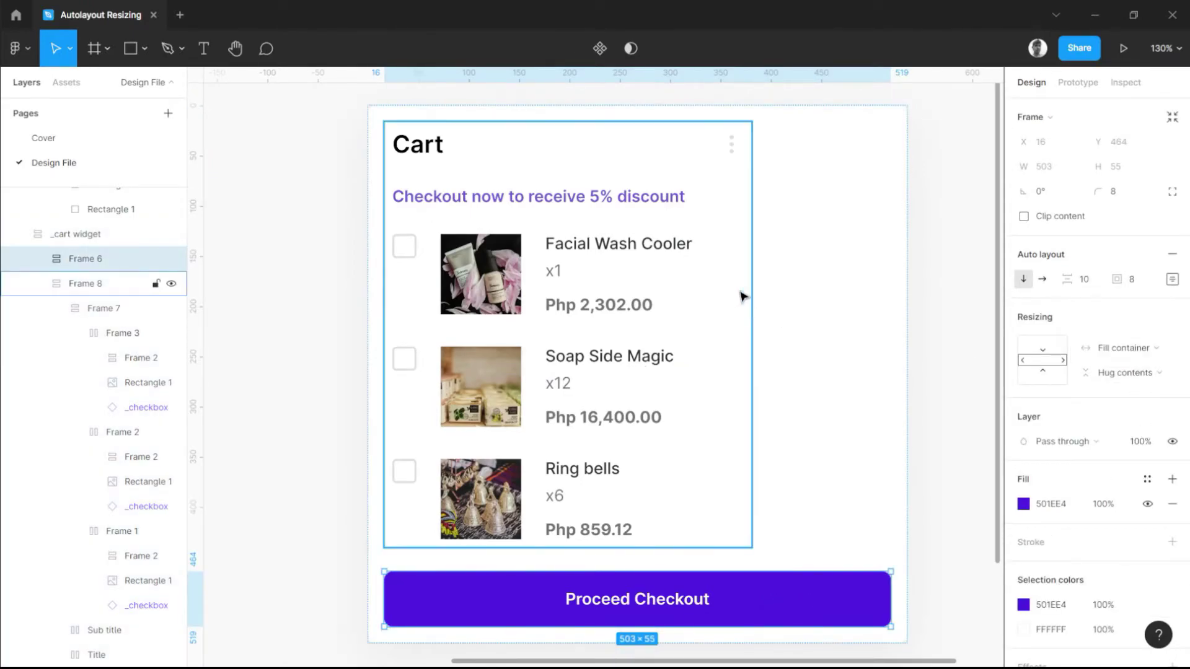
Step: Set the horizontal resizing of Frame 8, which holds the cart contents, and of its Title frame to Fill container
{"action": "left_click", "coordinate": [606, 247]}
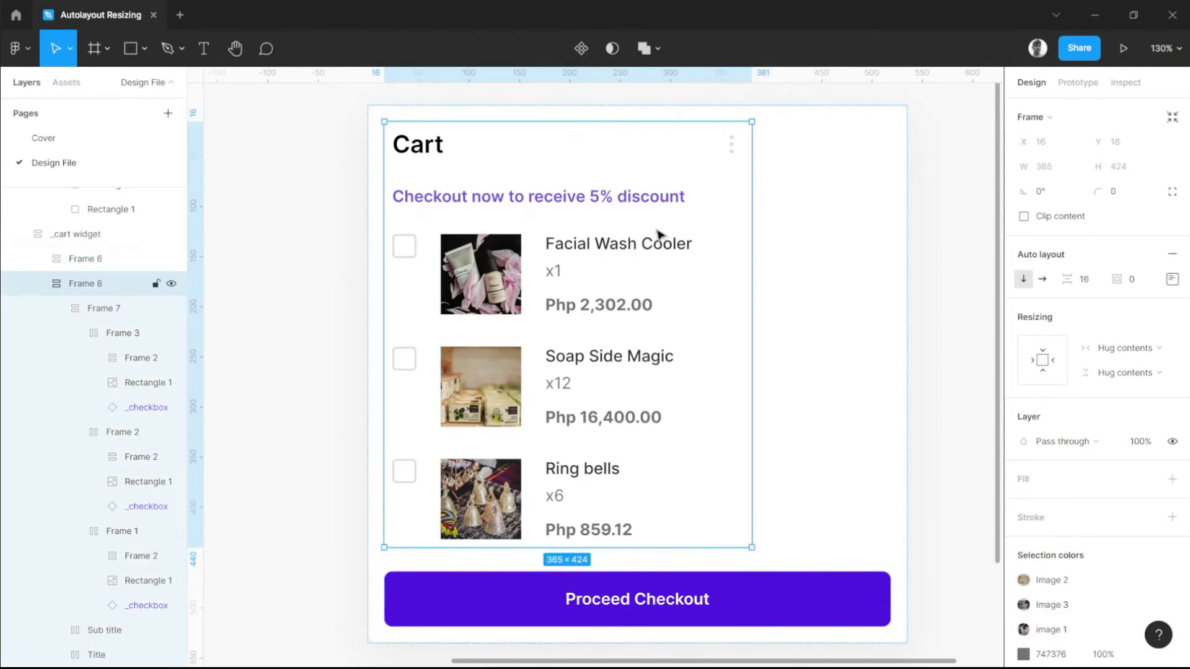
{"action": "left_click", "coordinate": [1126, 350]}
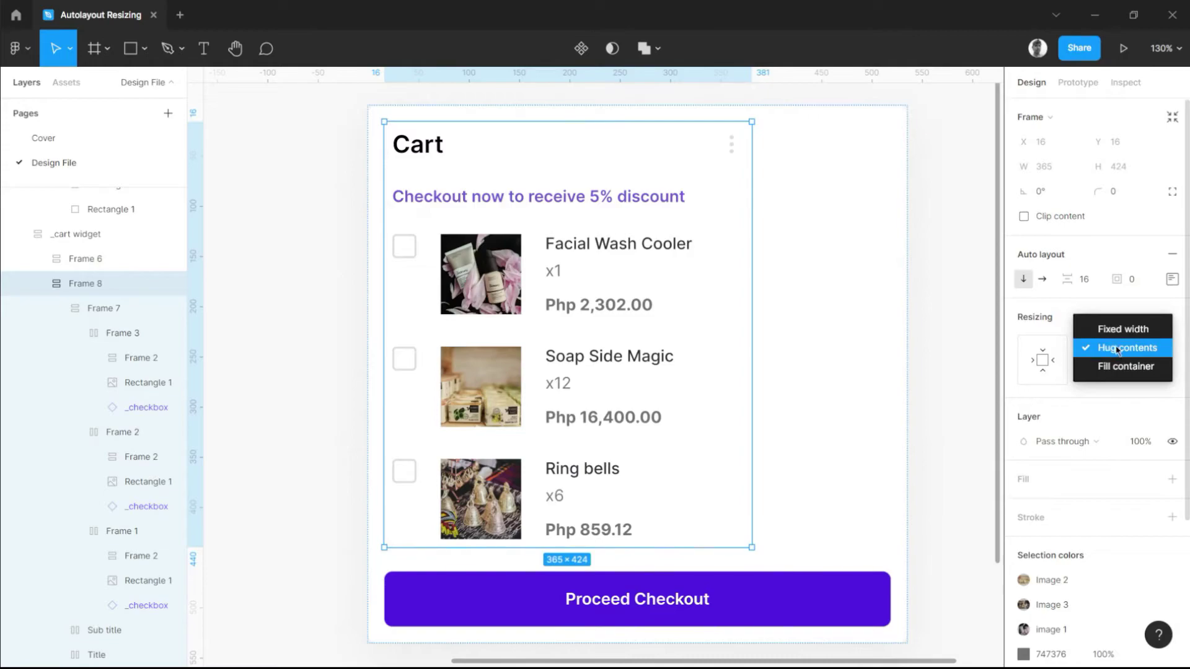
{"action": "left_click", "coordinate": [1126, 366]}
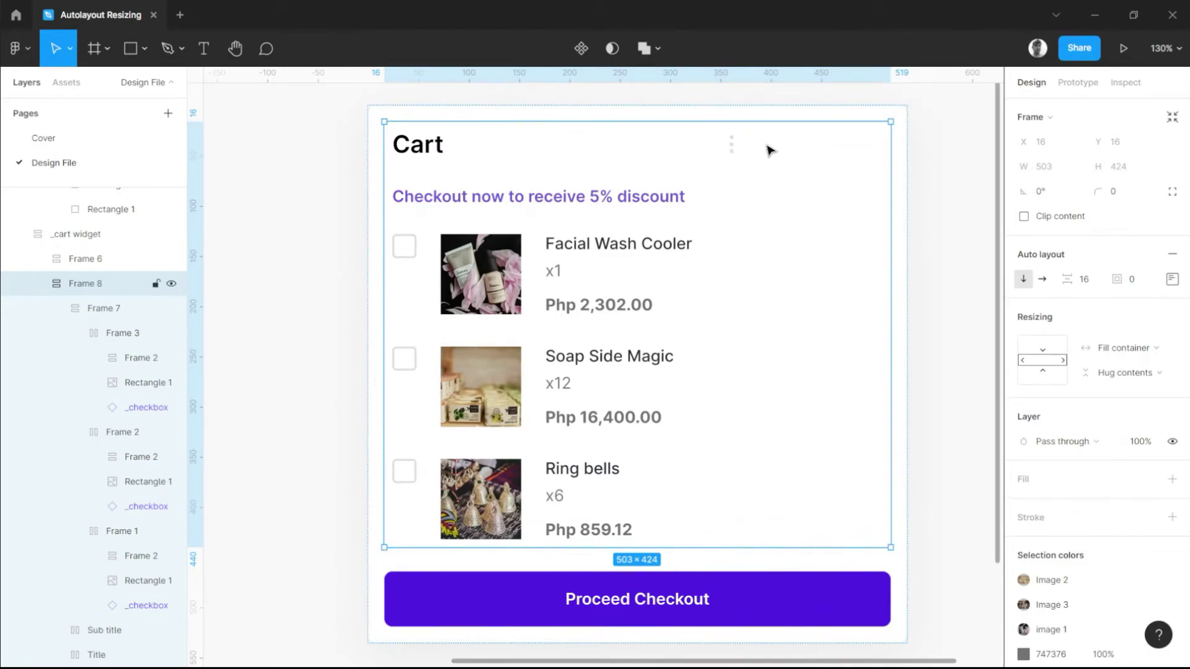
{"action": "left_click", "coordinate": [682, 155]}
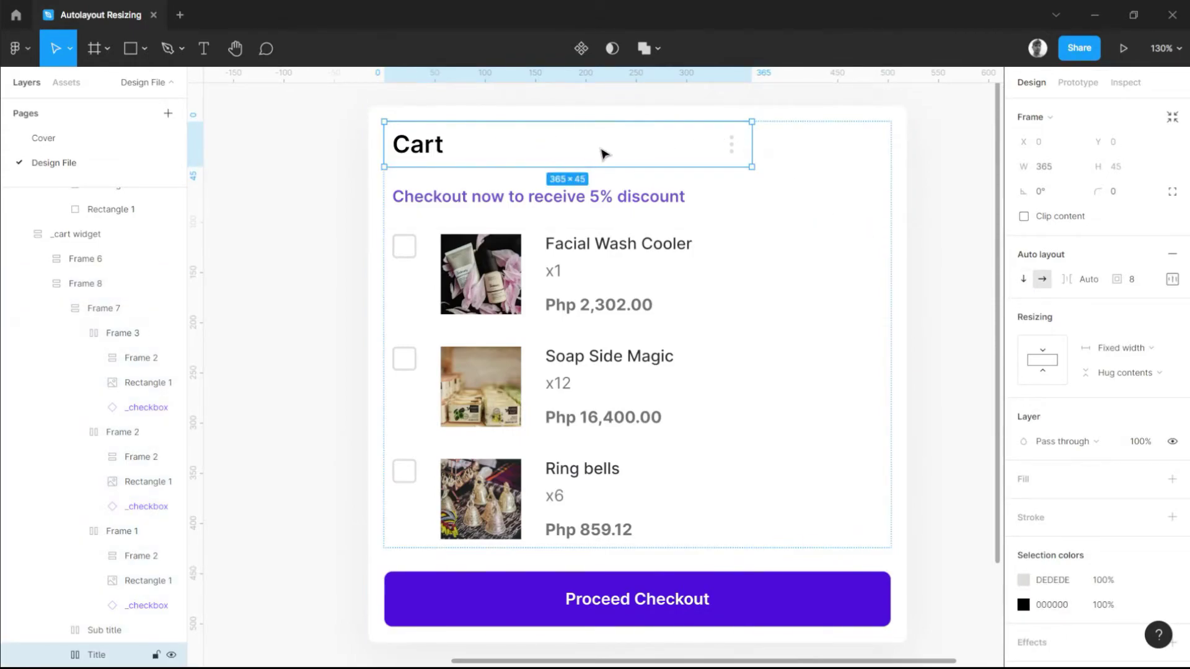
{"action": "left_click", "coordinate": [1064, 364]}
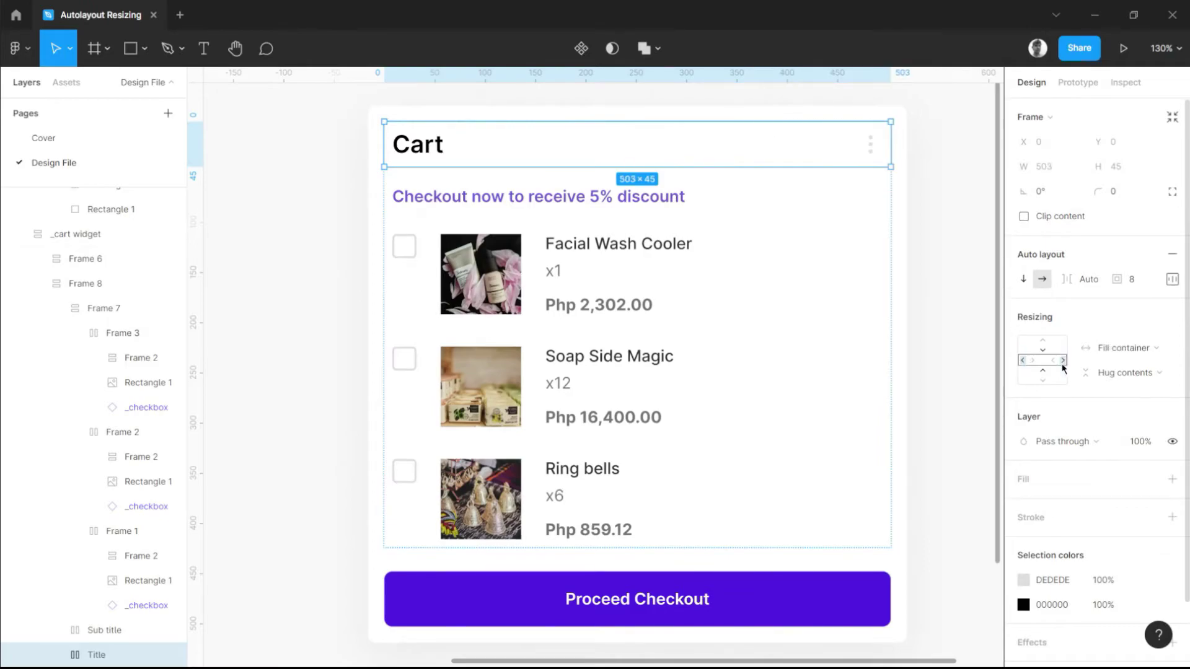
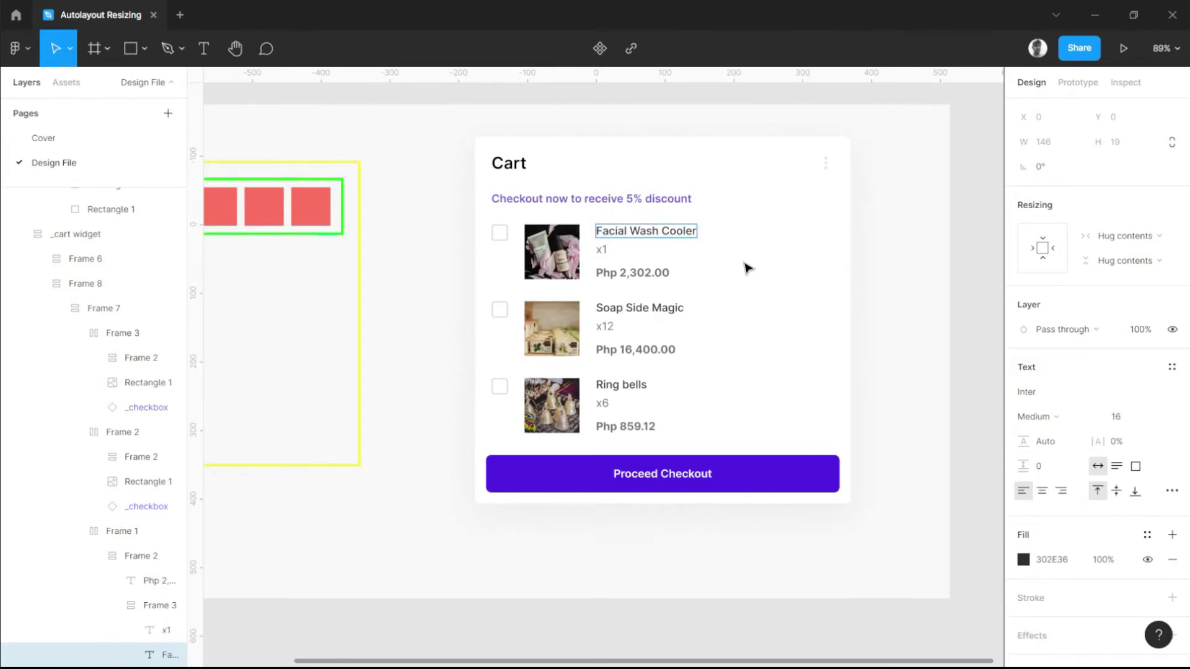
Step: Append "LKajsdljalsdjasljdlasjdlaj" to the Facial Wash Cooler product name and narrow the cart widget to about 498 wide
{"action": "type", "text": "LKajsdljalsdjasljdlasjdlaj"}
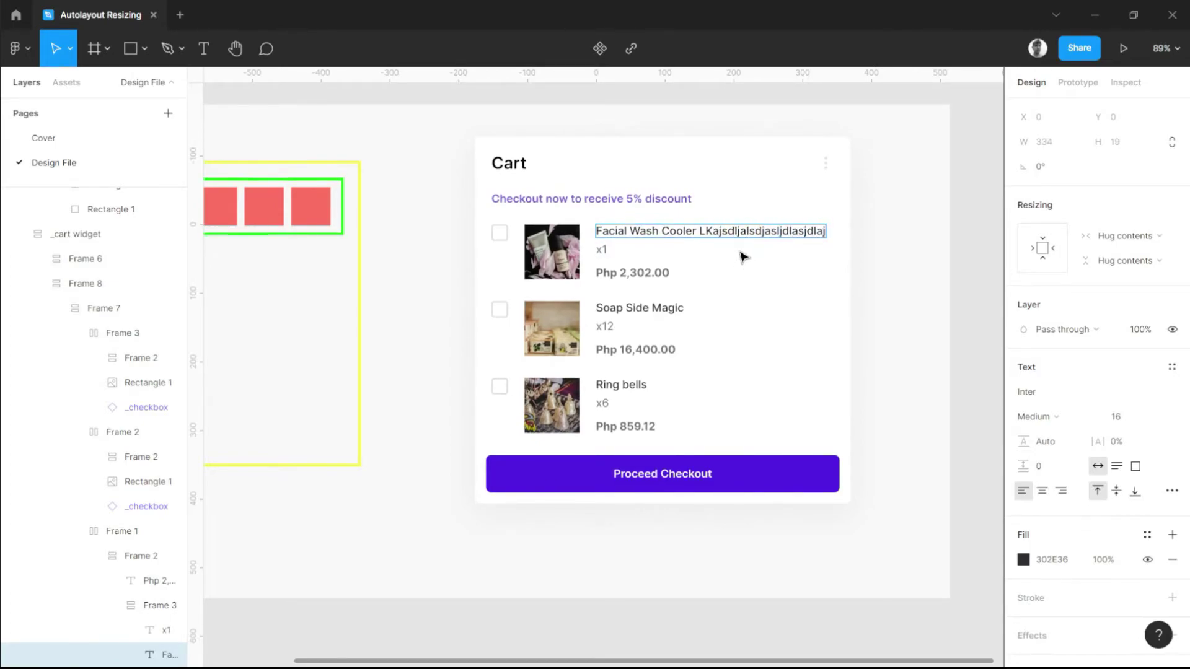
{"action": "key", "text": "Escape"}
{"action": "left_click", "coordinate": [800, 199]}
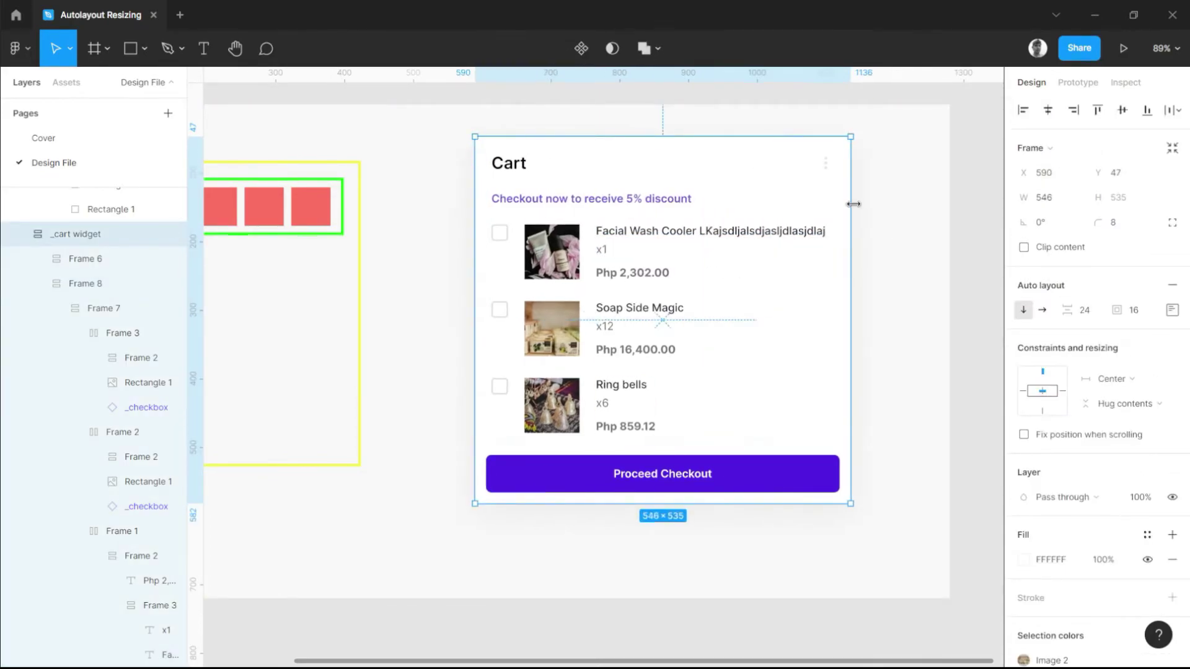
{"action": "left_click_drag", "start_coordinate": [854, 203], "coordinate": [797, 223]}
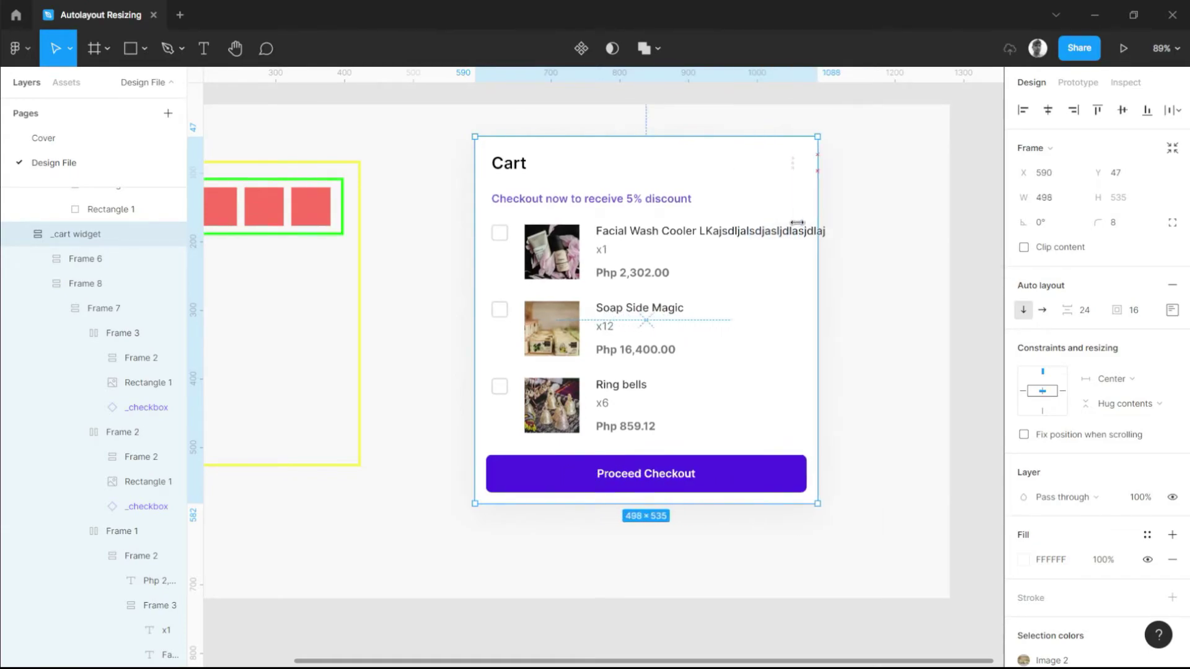
Step: Set the horizontal resizing of the lengthened Facial Wash Cooler text layer to Fill container and examine how the text wraps
{"action": "double_click", "coordinate": [738, 237]}
{"action": "double_click", "coordinate": [737, 238]}
{"action": "double_click", "coordinate": [737, 234]}
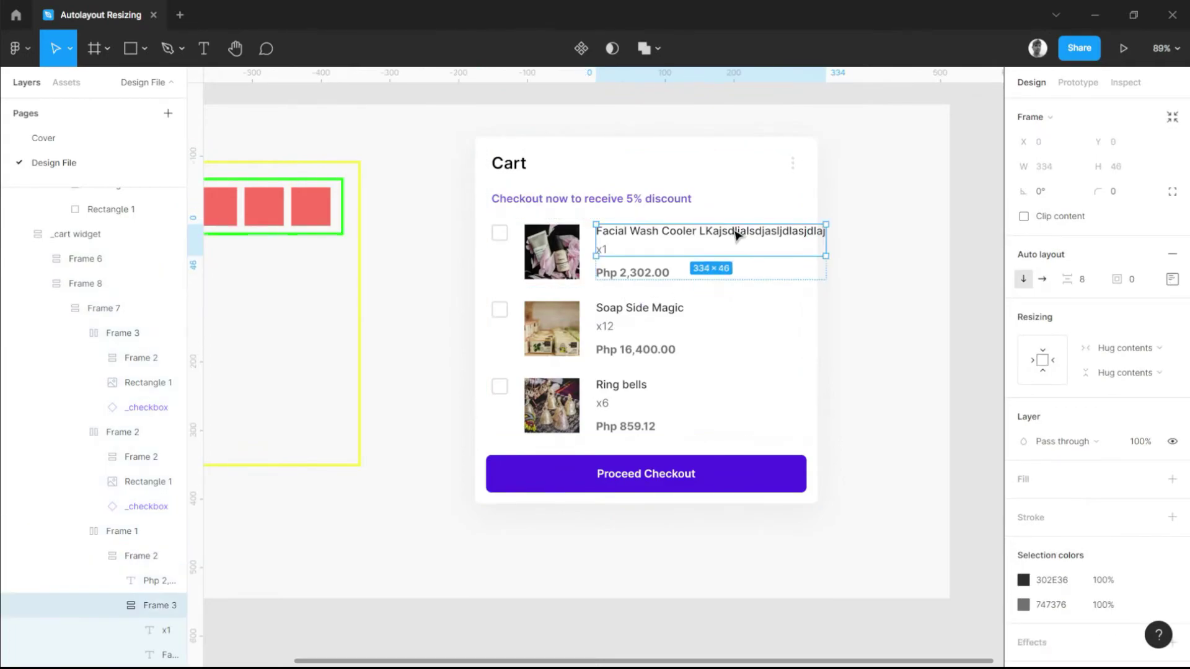
{"action": "double_click", "coordinate": [747, 238]}
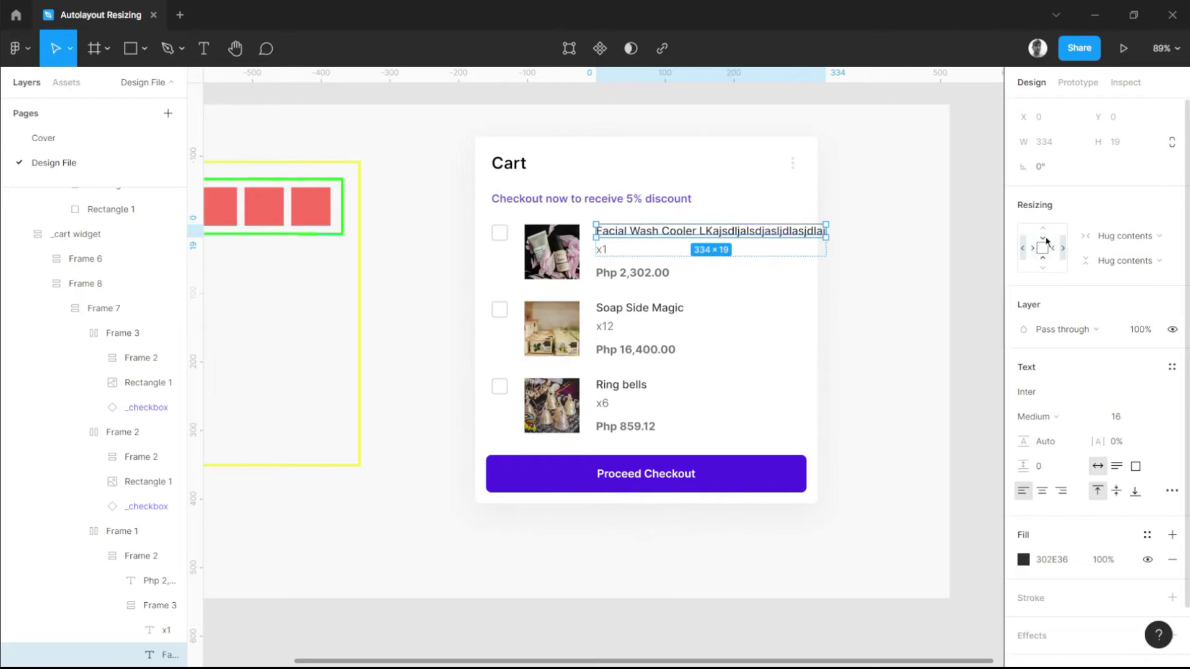
{"action": "left_click", "coordinate": [1064, 250]}
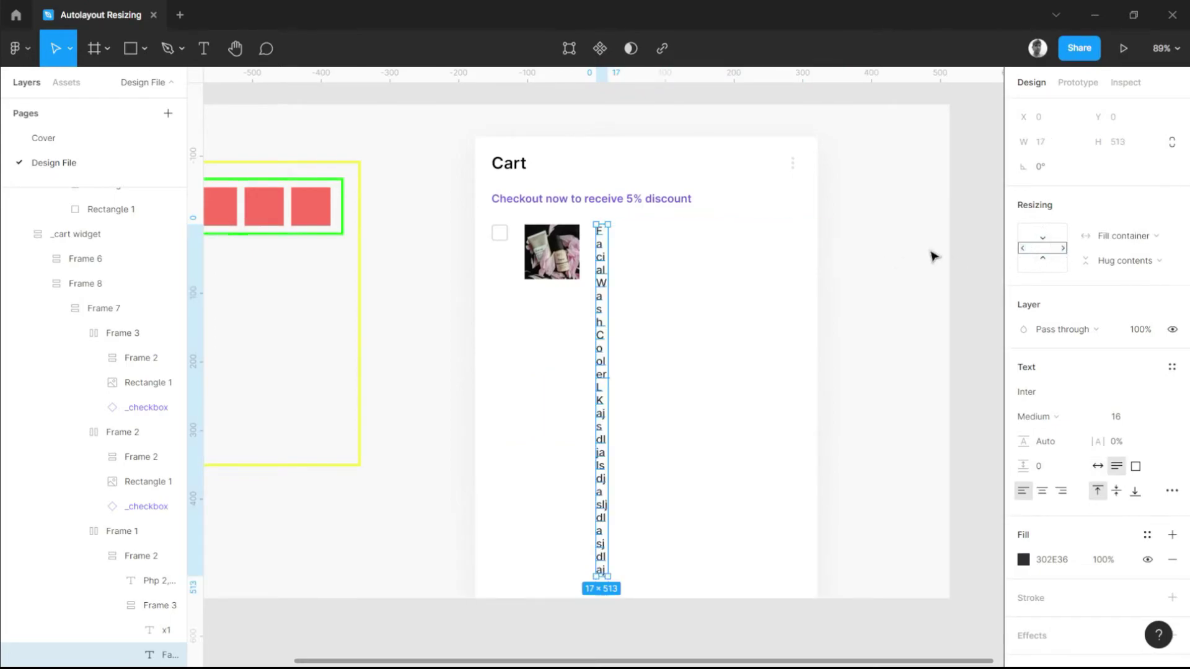
{"action": "scroll", "coordinate": [643, 268], "scroll_direction": "down", "scroll_amount": 5}
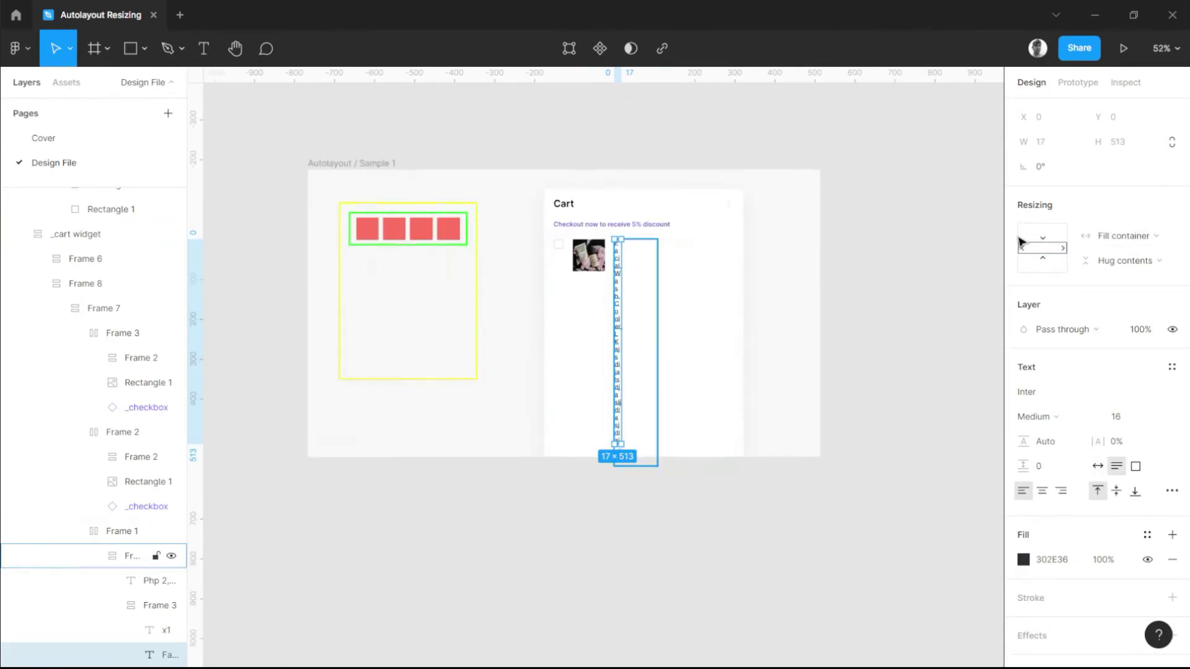
{"action": "scroll", "coordinate": [713, 300], "scroll_direction": "up", "scroll_amount": 6}
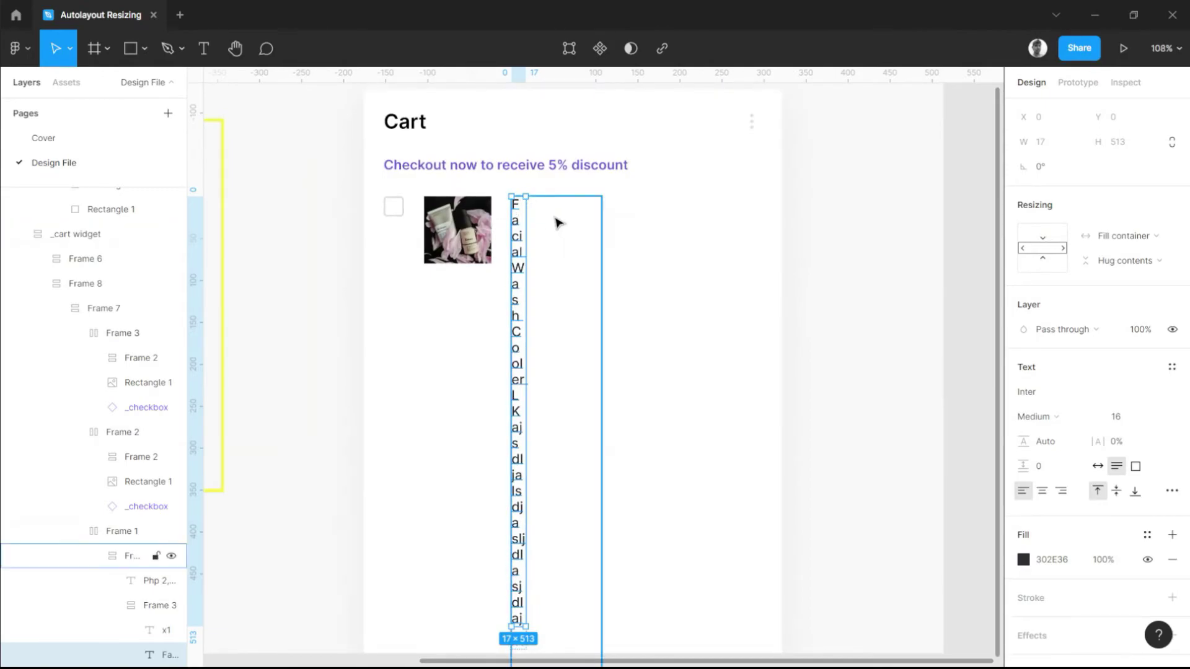
Step: Set the horizontal resizing of the Facial Wash Cooler row's text Frame 2 and its nested Frame 3 to Fill container
{"action": "left_click", "coordinate": [567, 224]}
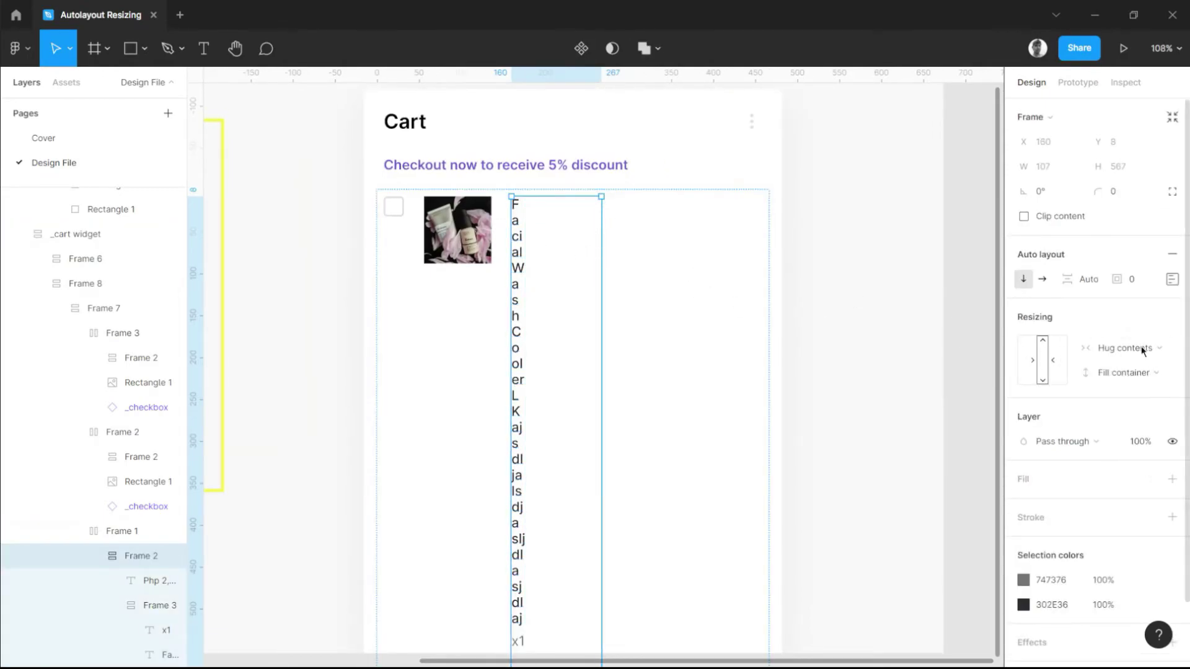
{"action": "left_click", "coordinate": [1116, 349]}
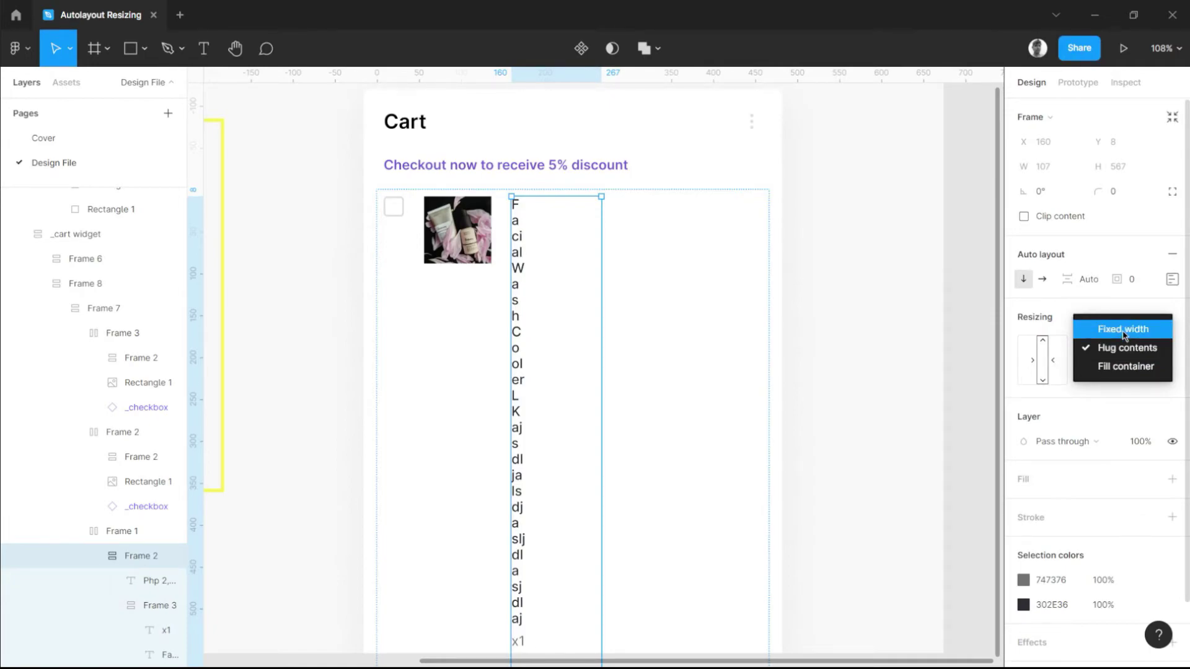
{"action": "left_click", "coordinate": [1123, 370]}
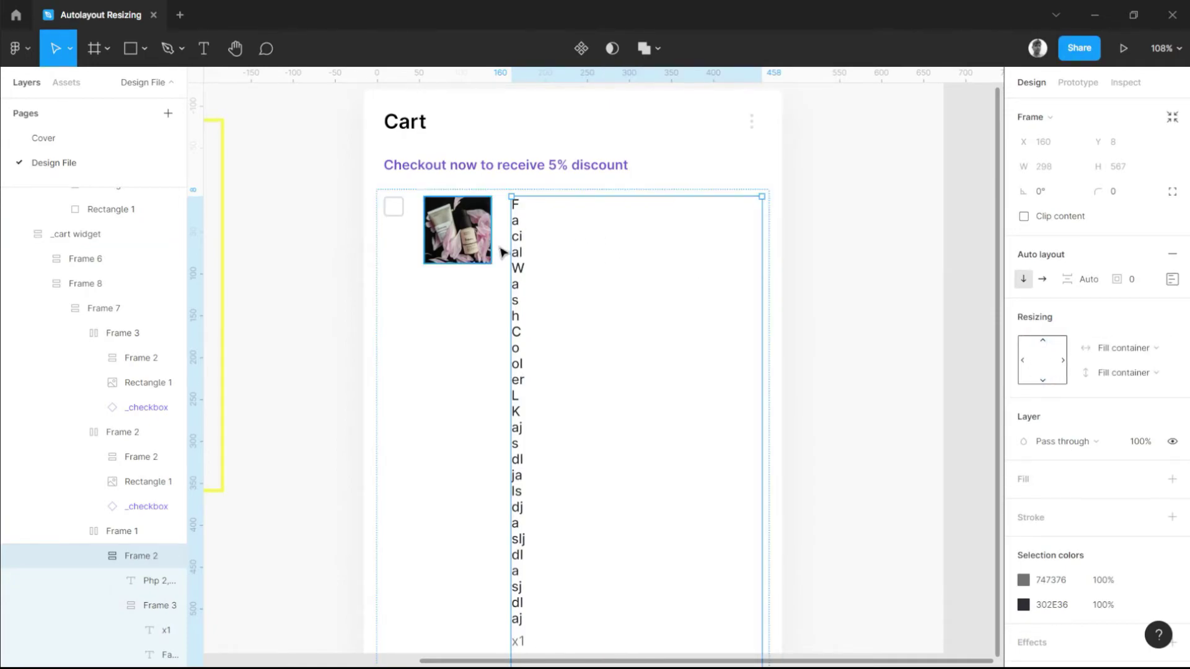
{"action": "left_click", "coordinate": [523, 270]}
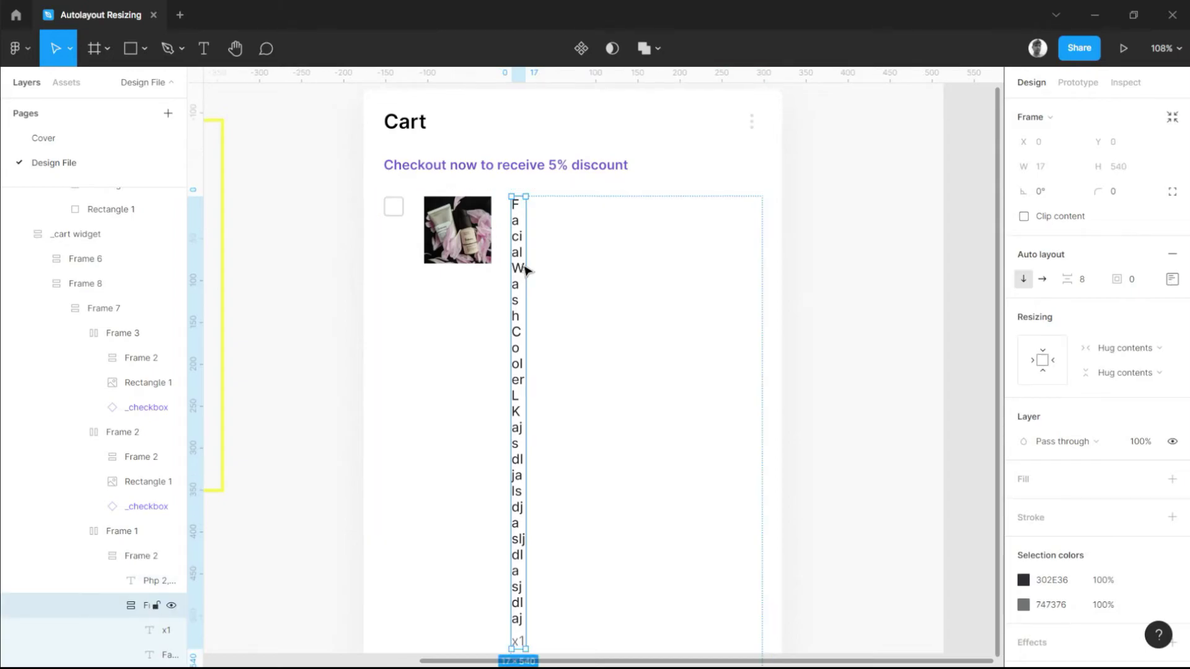
{"action": "left_click", "coordinate": [1062, 361]}
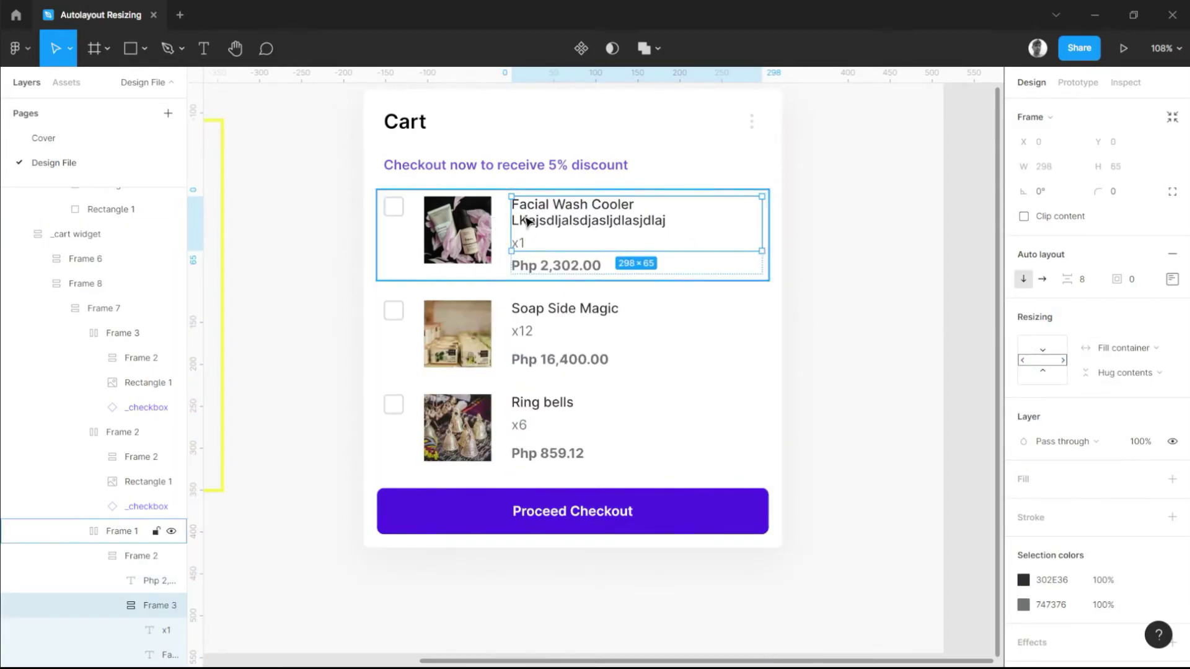
Step: Narrow the cart widget to about 399 wide
{"action": "double_click", "coordinate": [570, 223]}
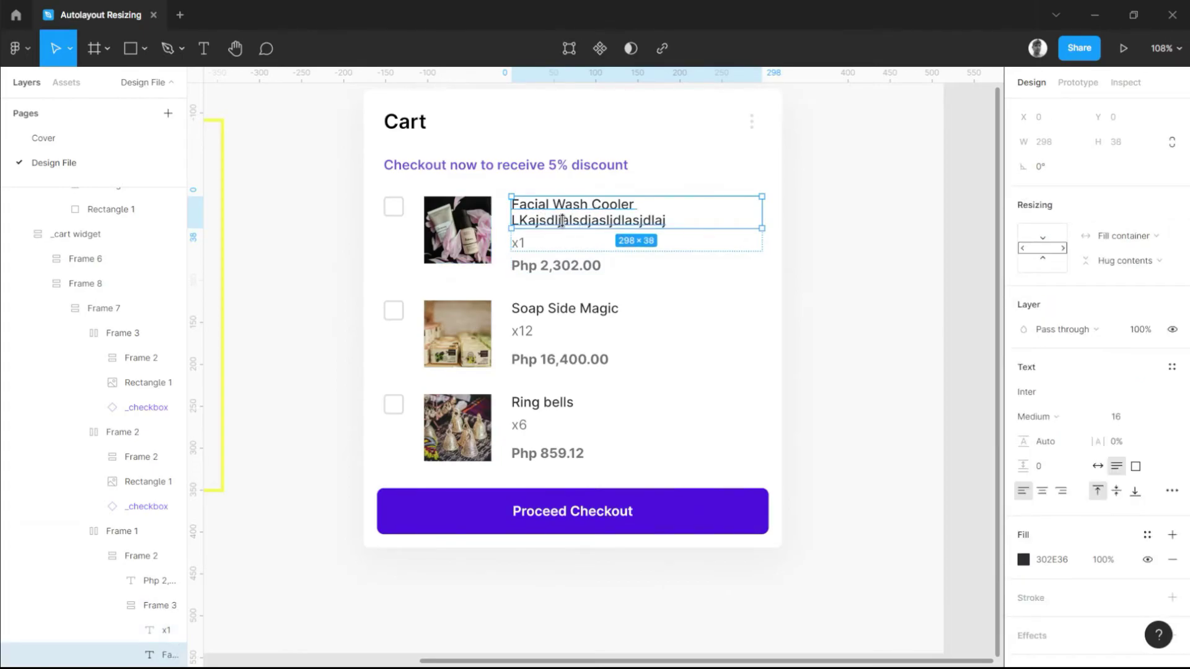
{"action": "scroll", "coordinate": [541, 222], "scroll_direction": "up", "scroll_amount": 2}
{"action": "scroll", "coordinate": [541, 222], "scroll_direction": "down", "scroll_amount": 4}
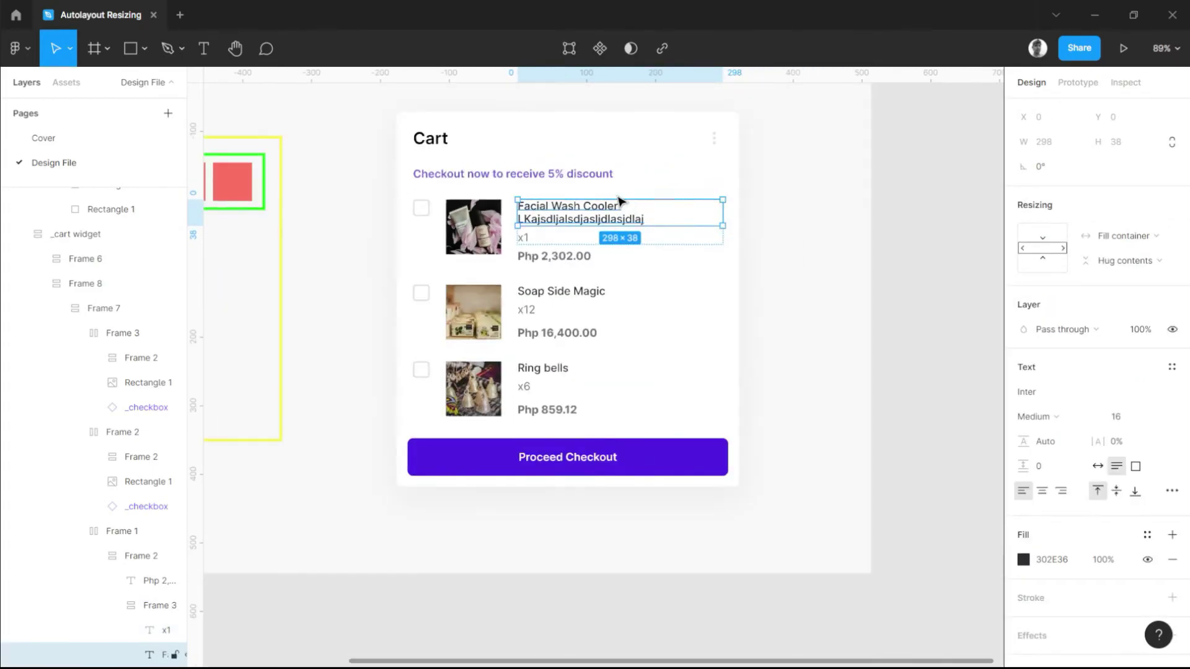
{"action": "left_click", "coordinate": [706, 166]}
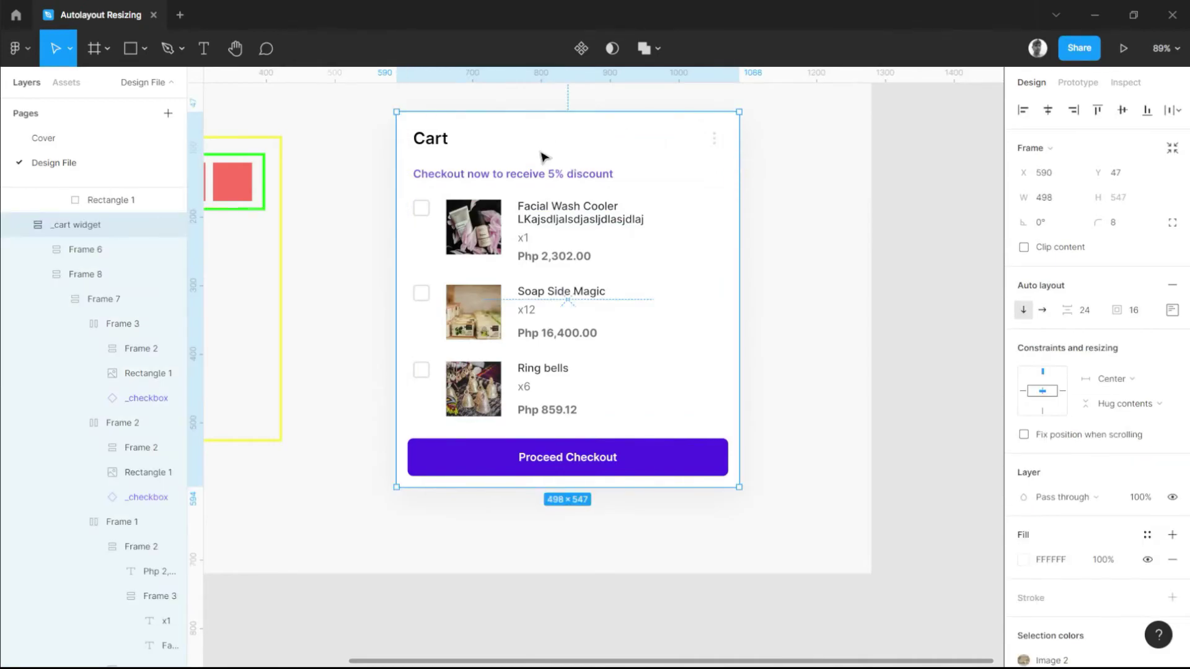
{"action": "left_click_drag", "start_coordinate": [739, 220], "coordinate": [671, 217]}
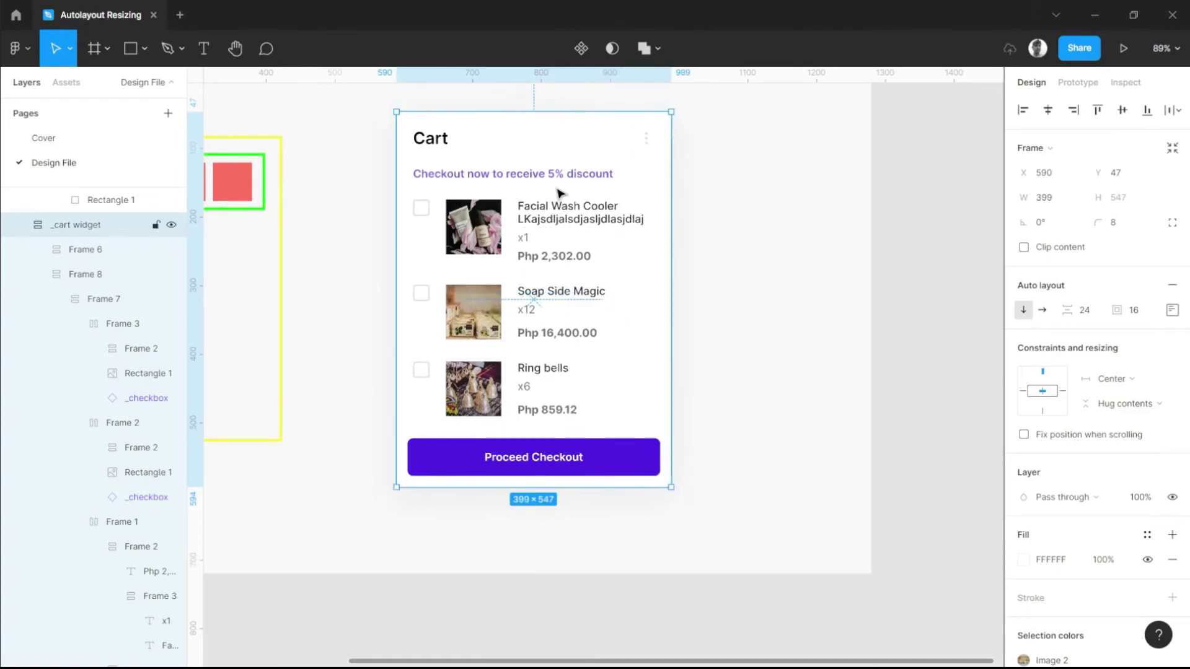
Step: Set the horizontal resizing of the "Checkout now to receive 5% discount" text and its Sub title frame to Fill container
{"action": "left_click", "coordinate": [548, 178]}
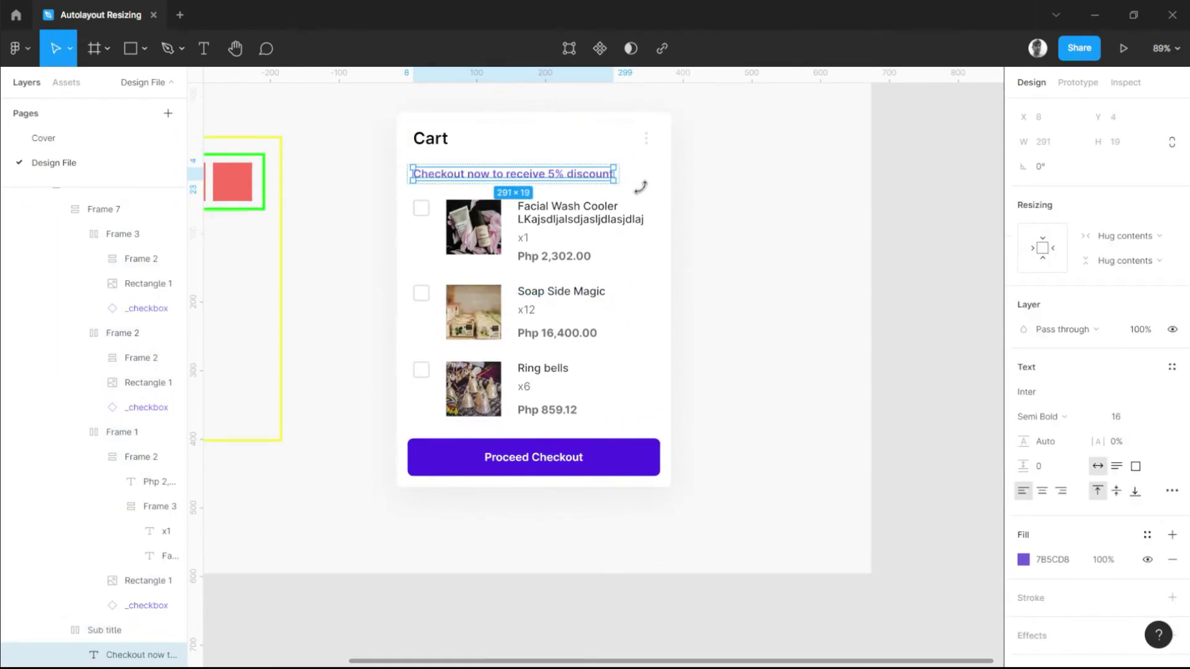
{"action": "left_click", "coordinate": [1061, 249]}
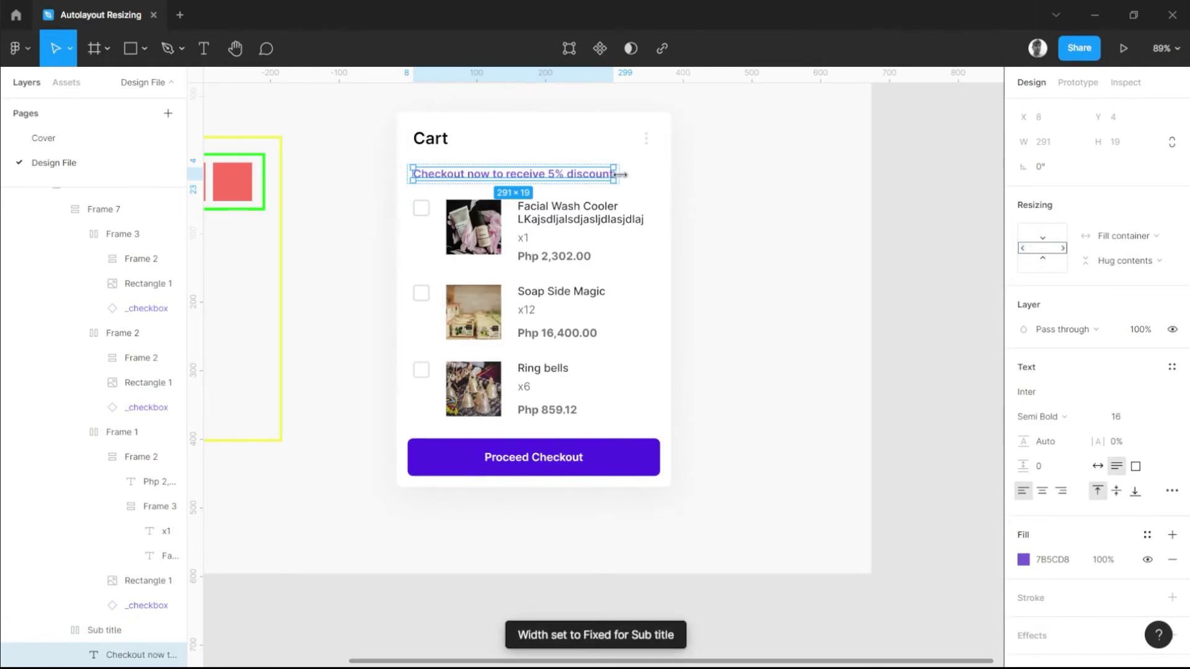
{"action": "scroll", "coordinate": [606, 195], "scroll_direction": "up", "scroll_amount": 10}
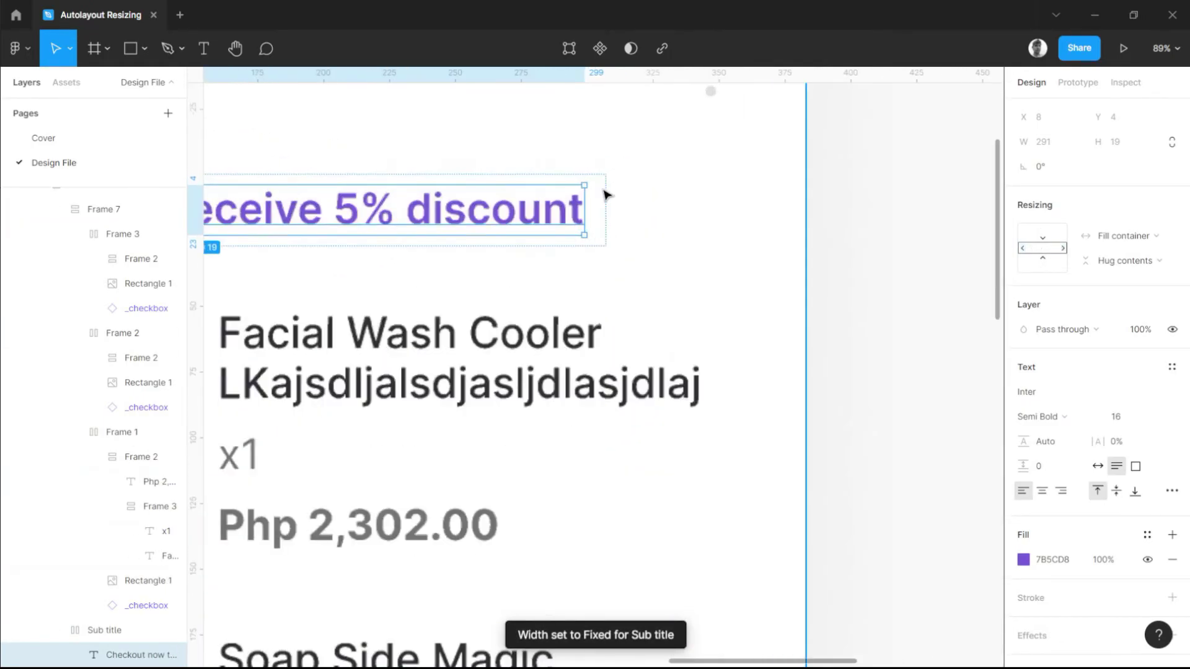
{"action": "left_click", "coordinate": [605, 197]}
{"action": "scroll", "coordinate": [605, 199], "scroll_direction": "down", "scroll_amount": 6}
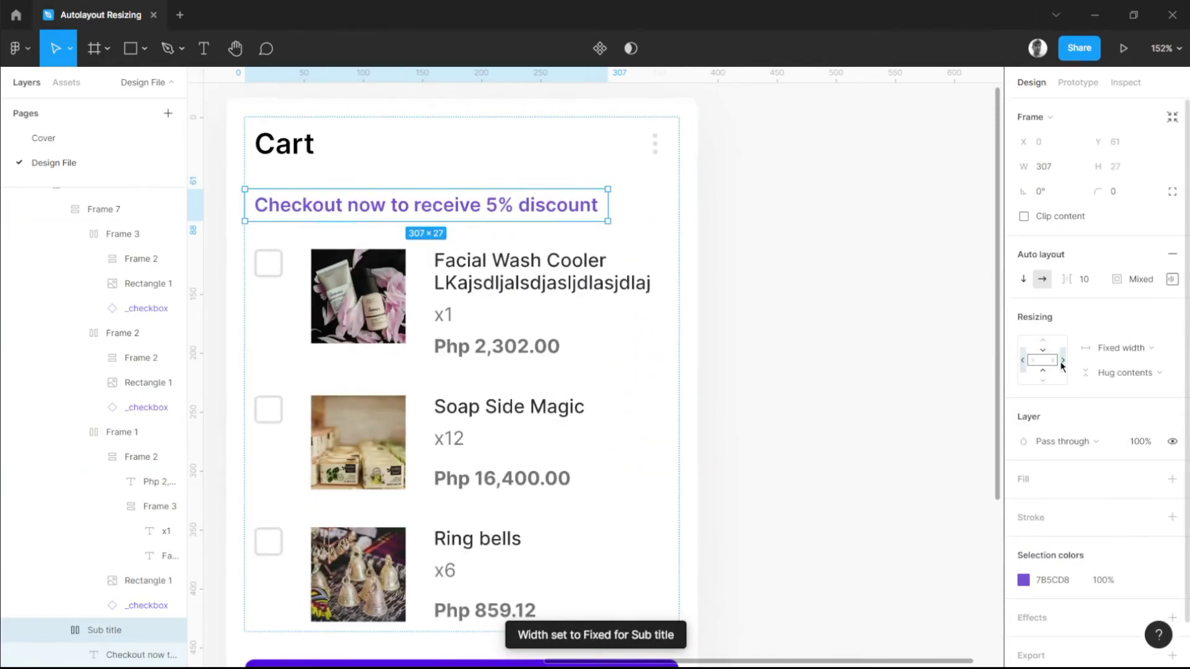
{"action": "left_click", "coordinate": [1061, 364]}
Step: Narrow the cart widget to about 250 wide to test its text wrapping and widen it again to about 403
{"action": "scroll", "coordinate": [639, 210], "scroll_direction": "down", "scroll_amount": 5}
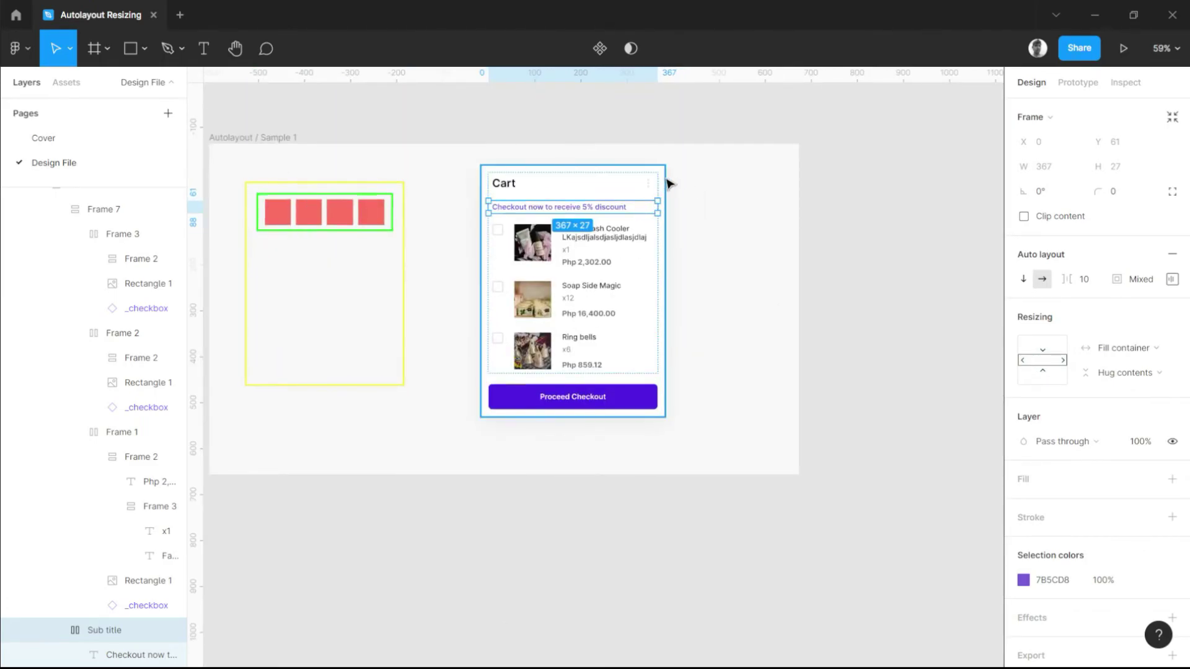
{"action": "left_click", "coordinate": [667, 183]}
{"action": "left_click_drag", "start_coordinate": [666, 189], "coordinate": [597, 205]}
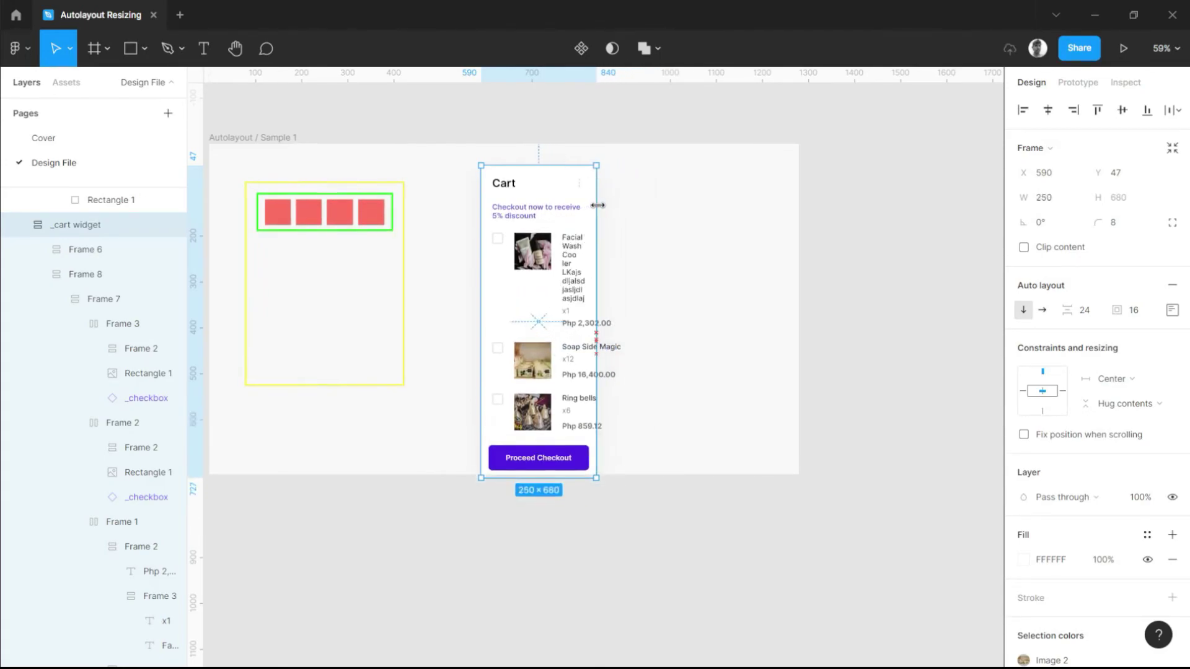
{"action": "scroll", "coordinate": [592, 254], "scroll_direction": "up", "scroll_amount": 3}
{"action": "left_click_drag", "start_coordinate": [598, 258], "coordinate": [710, 264]}
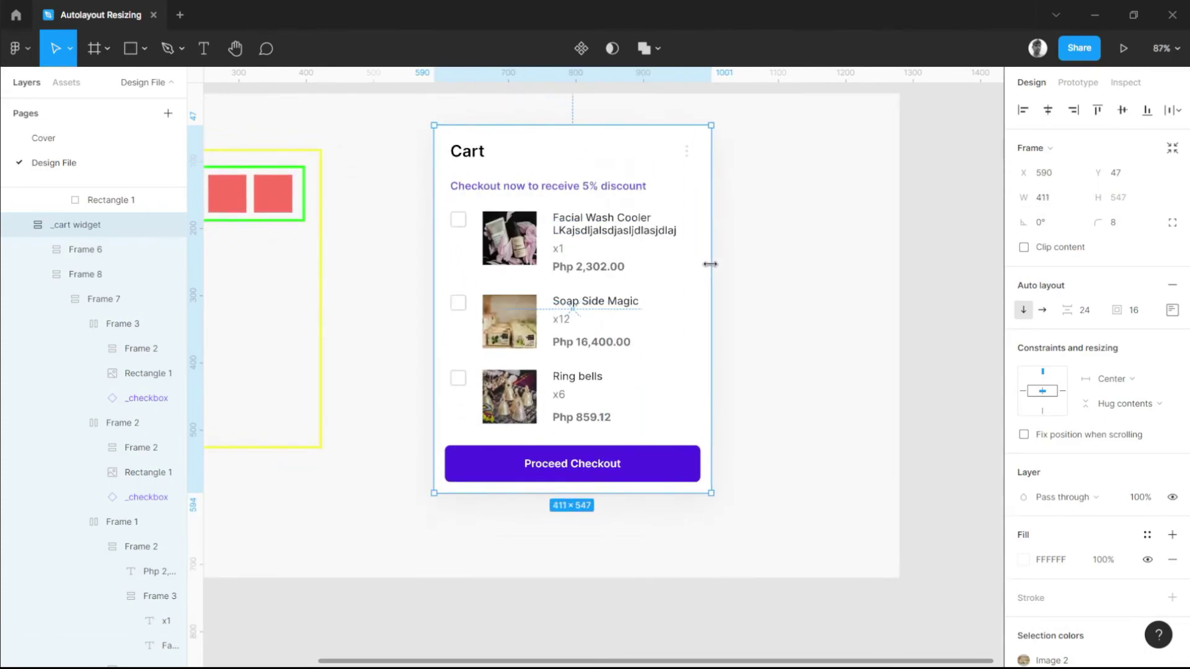
Step: Set the horizontal resizing of the price texts in the cart's product rows to Fill container
{"action": "left_click", "coordinate": [560, 266], "text": "ctrl"}
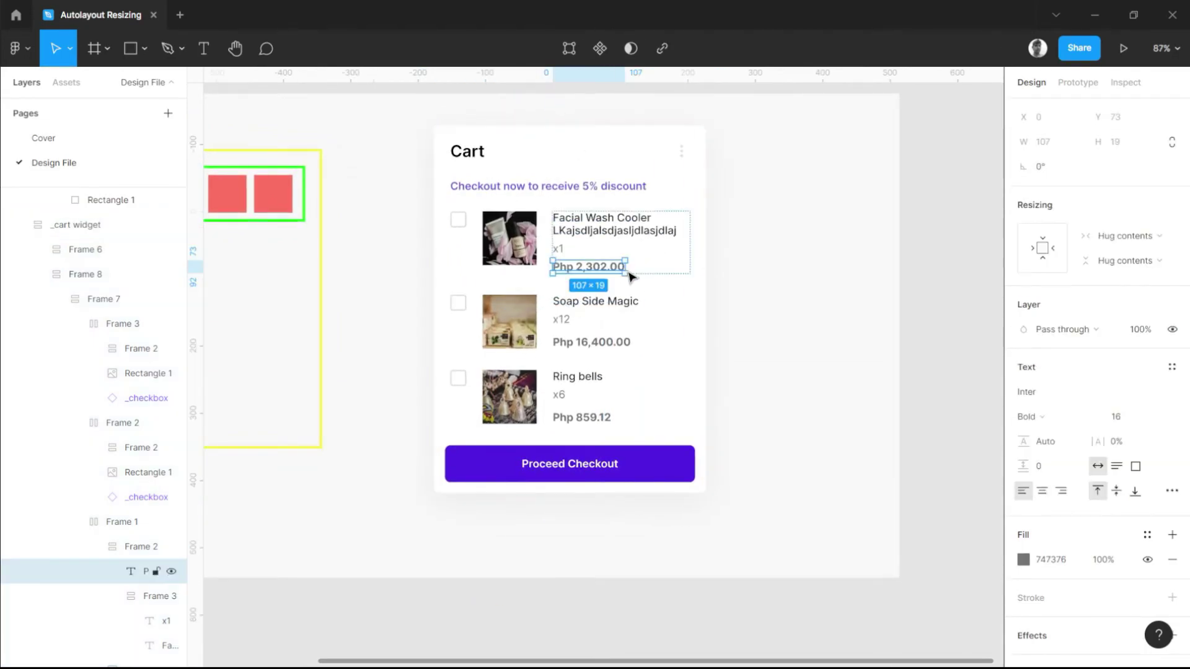
{"action": "left_click", "coordinate": [1059, 246]}
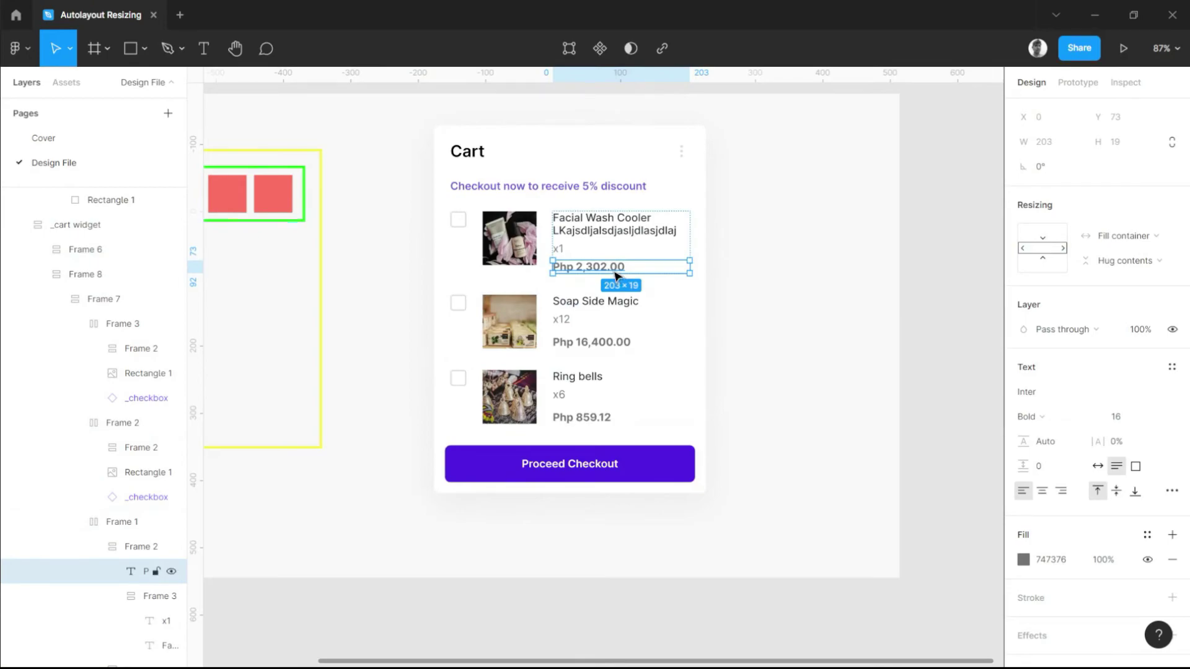
{"action": "left_click", "coordinate": [605, 343]}
{"action": "left_click", "coordinate": [605, 342]}
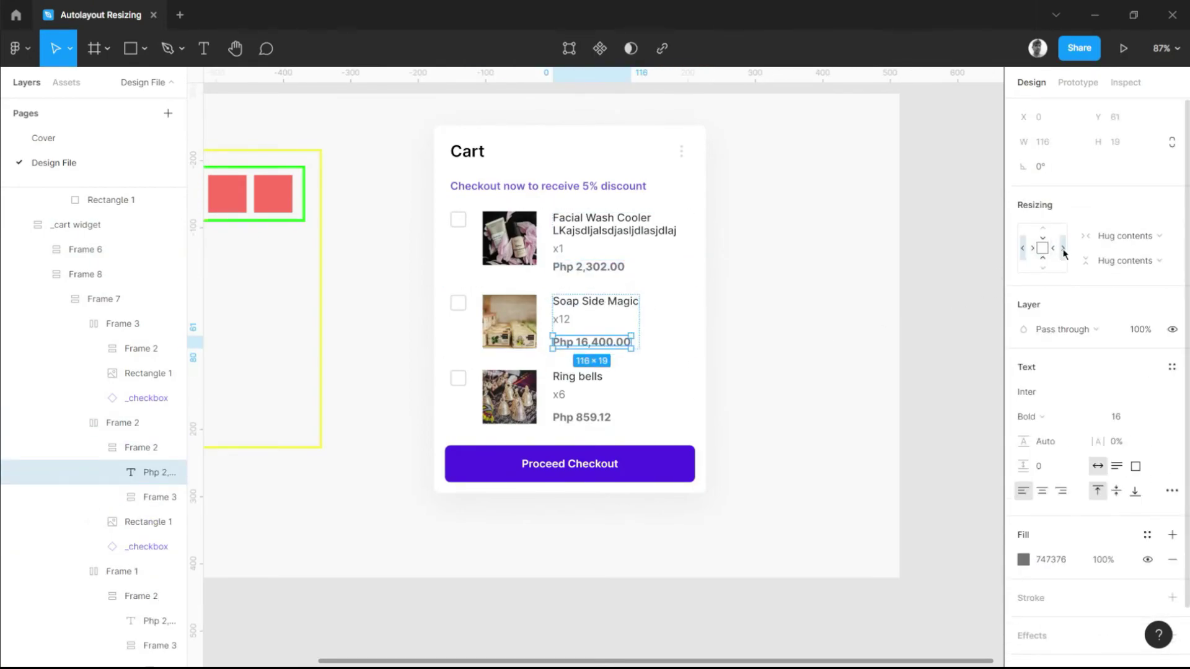
{"action": "left_click", "coordinate": [589, 417]}
{"action": "left_click", "coordinate": [580, 419]}
{"action": "double_click", "coordinate": [581, 418]}
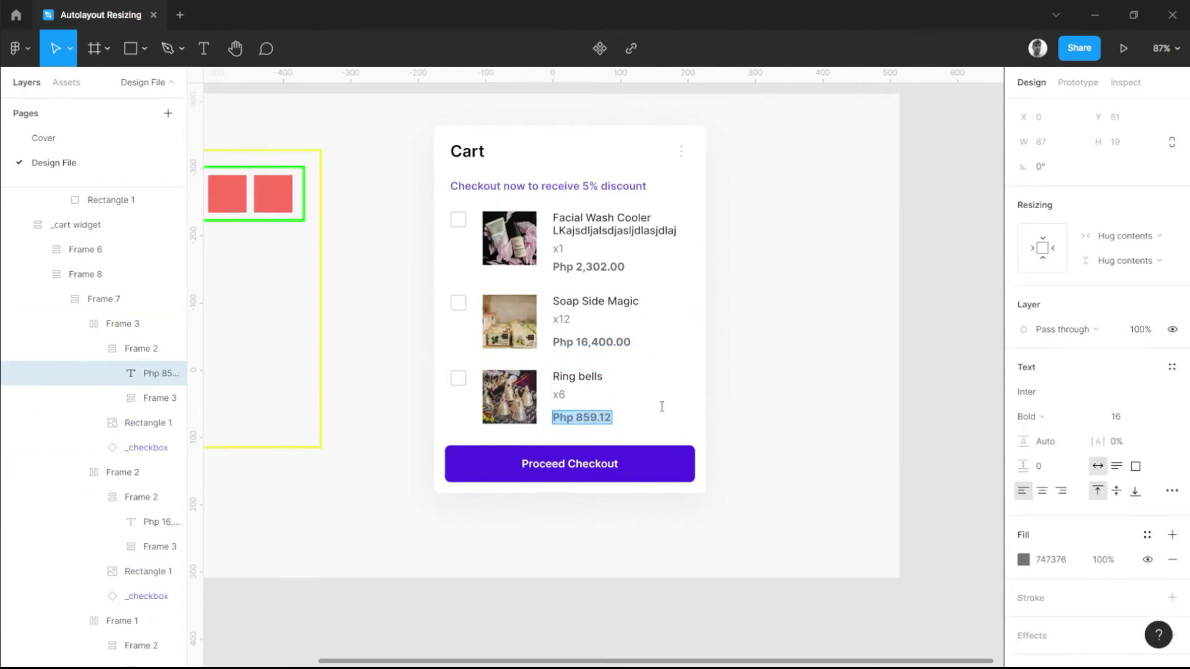
{"action": "key", "text": "Escape"}
{"action": "left_click", "coordinate": [1060, 251]}
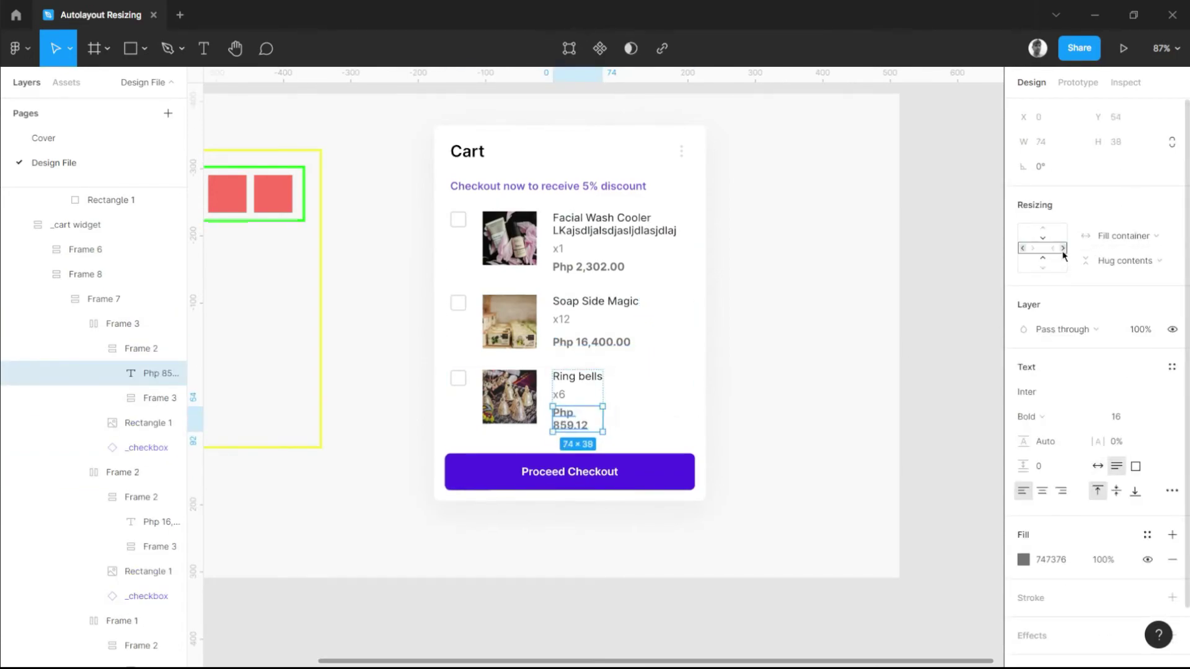
Step: Widen the cart widget to about 424
{"action": "left_click", "coordinate": [770, 323]}
{"action": "left_click", "coordinate": [705, 292]}
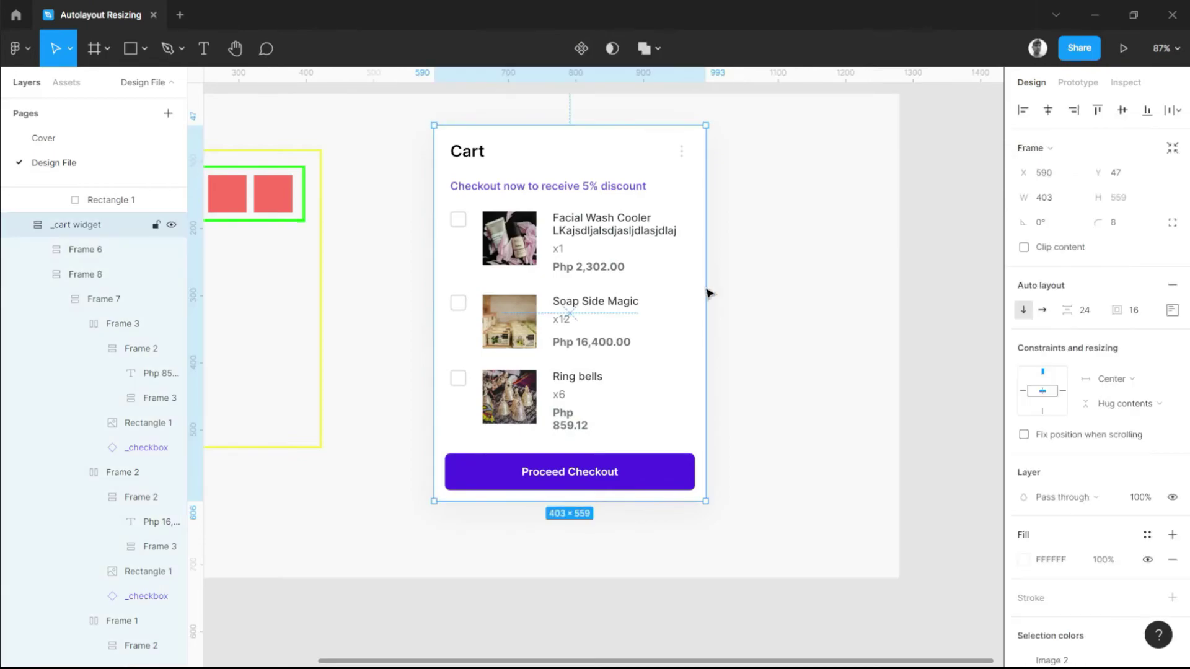
{"action": "left_click_drag", "start_coordinate": [705, 293], "coordinate": [719, 264]}
Step: Examine the resizing settings of the cart's Frame 7, Facial Wash Cooler row, Title frame, more-vertical icon and Sub title frame
{"action": "scroll", "coordinate": [778, 300], "scroll_direction": "down", "scroll_amount": 5}
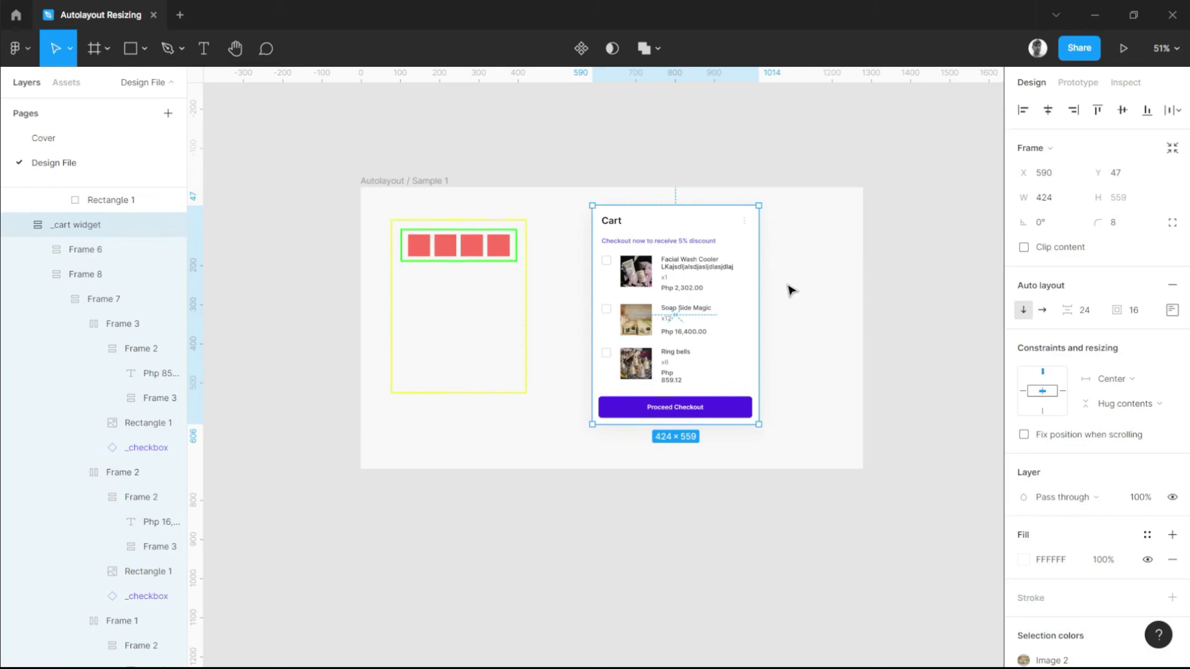
{"action": "scroll", "coordinate": [792, 290], "scroll_direction": "up", "scroll_amount": 3}
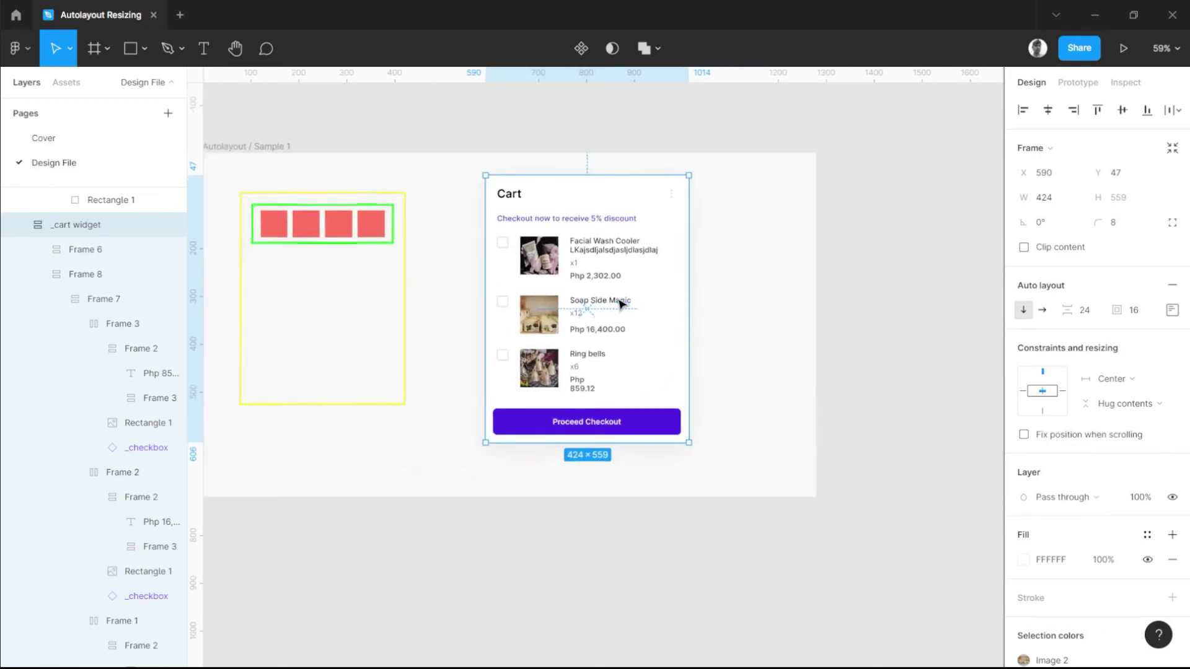
{"action": "double_click", "coordinate": [623, 248]}
{"action": "double_click", "coordinate": [623, 248]}
{"action": "scroll", "coordinate": [623, 254], "scroll_direction": "up", "scroll_amount": 3}
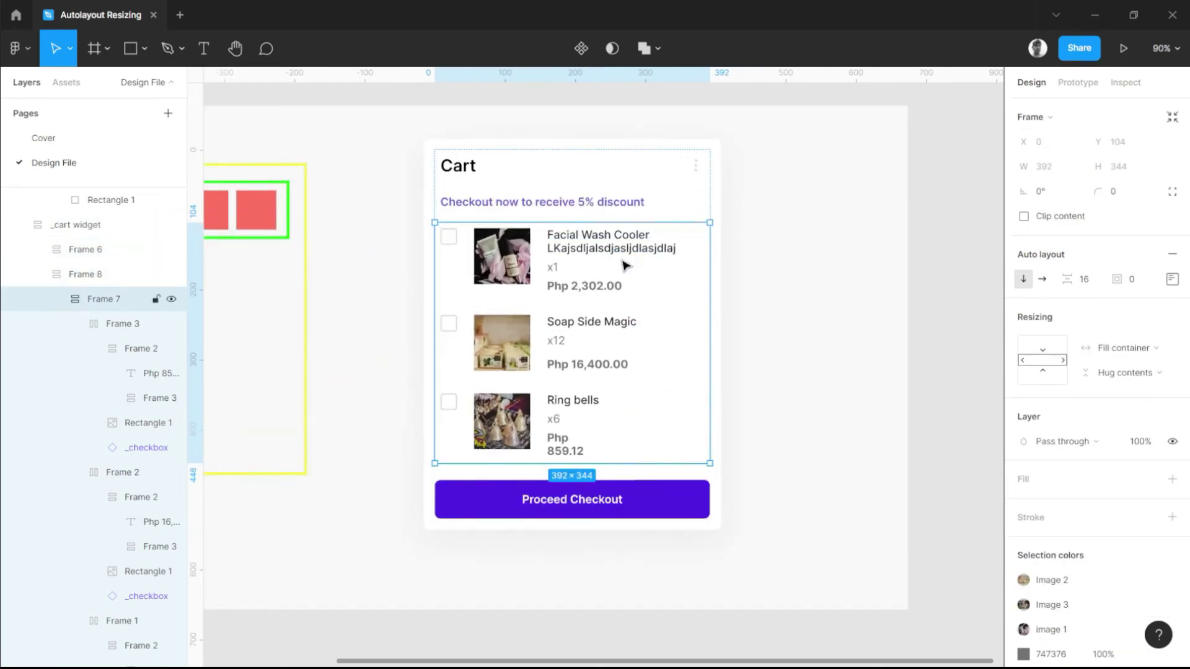
{"action": "double_click", "coordinate": [625, 266]}
{"action": "scroll", "coordinate": [622, 264], "scroll_direction": "down", "scroll_amount": 3}
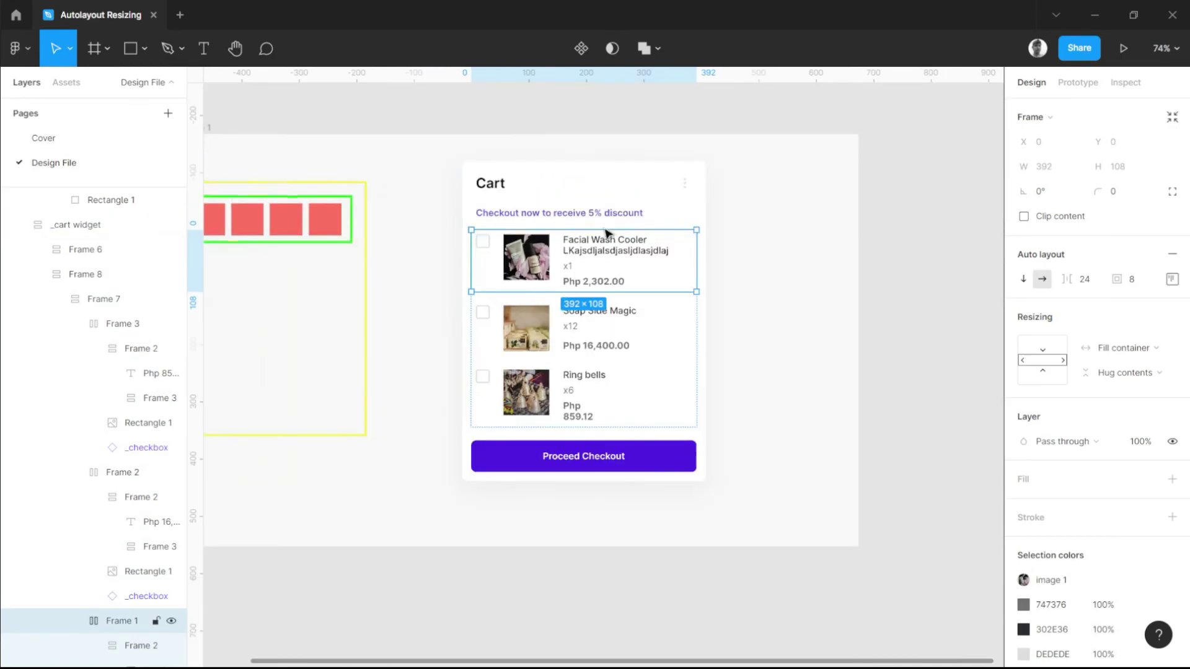
{"action": "left_click", "coordinate": [604, 212]}
{"action": "scroll", "coordinate": [610, 212], "scroll_direction": "up", "scroll_amount": 3}
{"action": "left_click", "coordinate": [662, 175]}
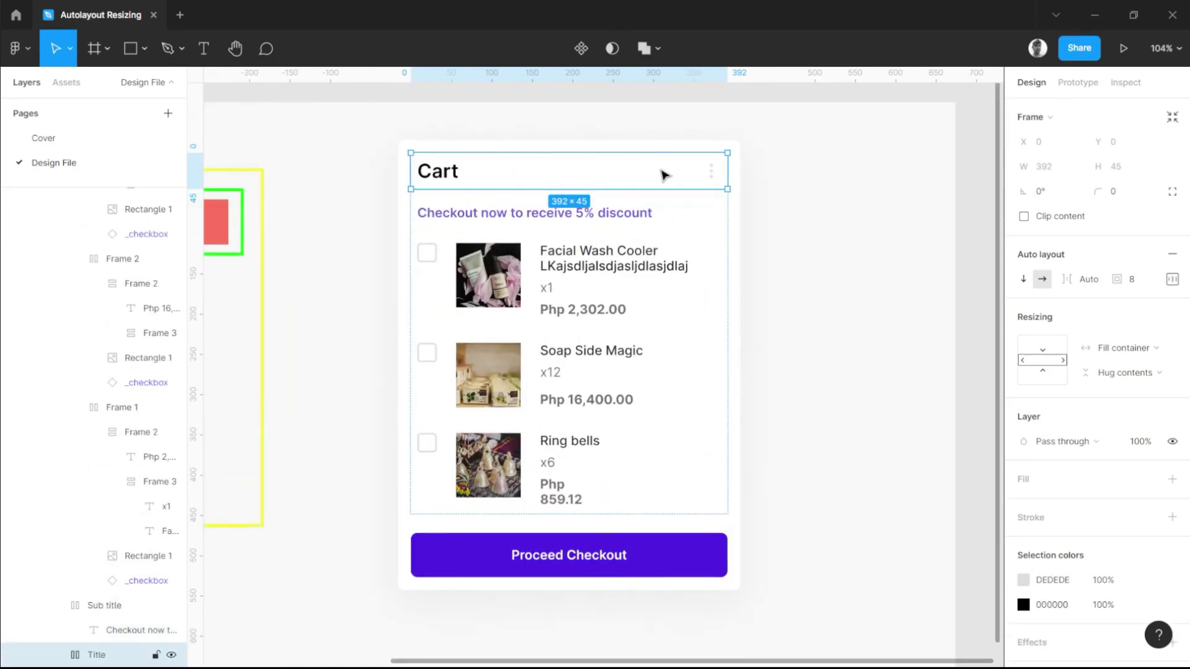
{"action": "scroll", "coordinate": [669, 178], "scroll_direction": "down", "scroll_amount": 3}
{"action": "left_click", "coordinate": [704, 178]}
{"action": "scroll", "coordinate": [707, 186], "scroll_direction": "up", "scroll_amount": 3}
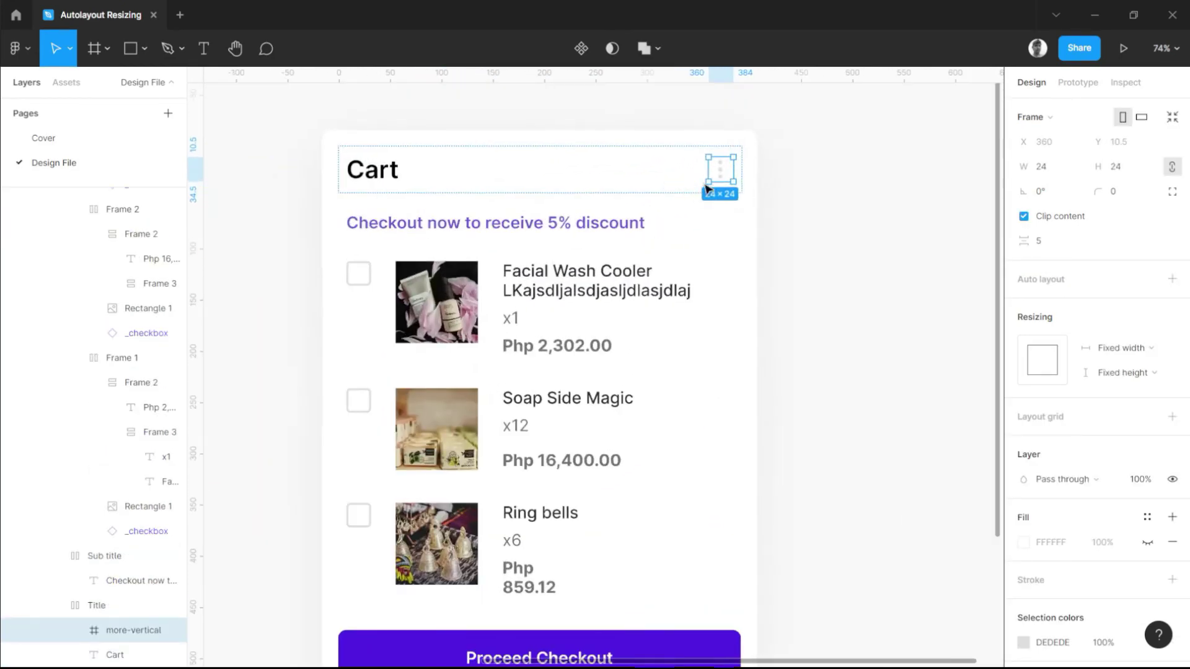
{"action": "scroll", "coordinate": [545, 204], "scroll_direction": "down", "scroll_amount": 3}
{"action": "left_click", "coordinate": [554, 192]}
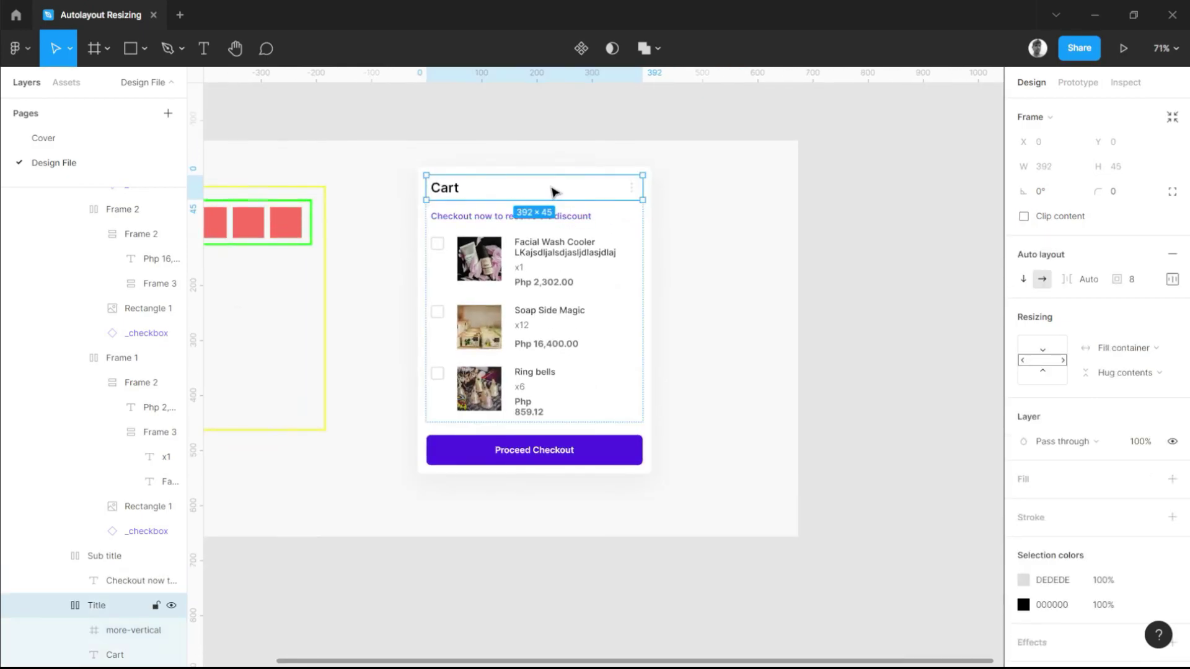
{"action": "scroll", "coordinate": [600, 231], "scroll_direction": "left", "scroll_amount": 3}
{"action": "left_click", "coordinate": [656, 206]}
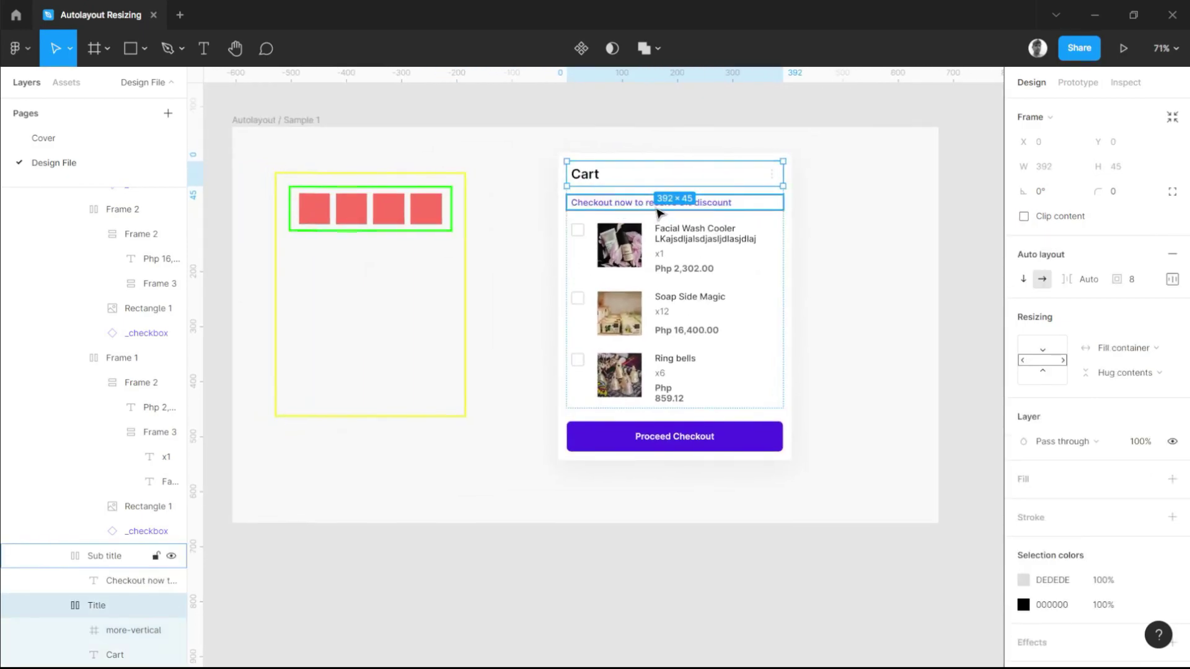
{"action": "scroll", "coordinate": [664, 320], "scroll_direction": "up", "scroll_amount": 1}
{"action": "scroll", "coordinate": [663, 319], "scroll_direction": "left", "scroll_amount": 1}
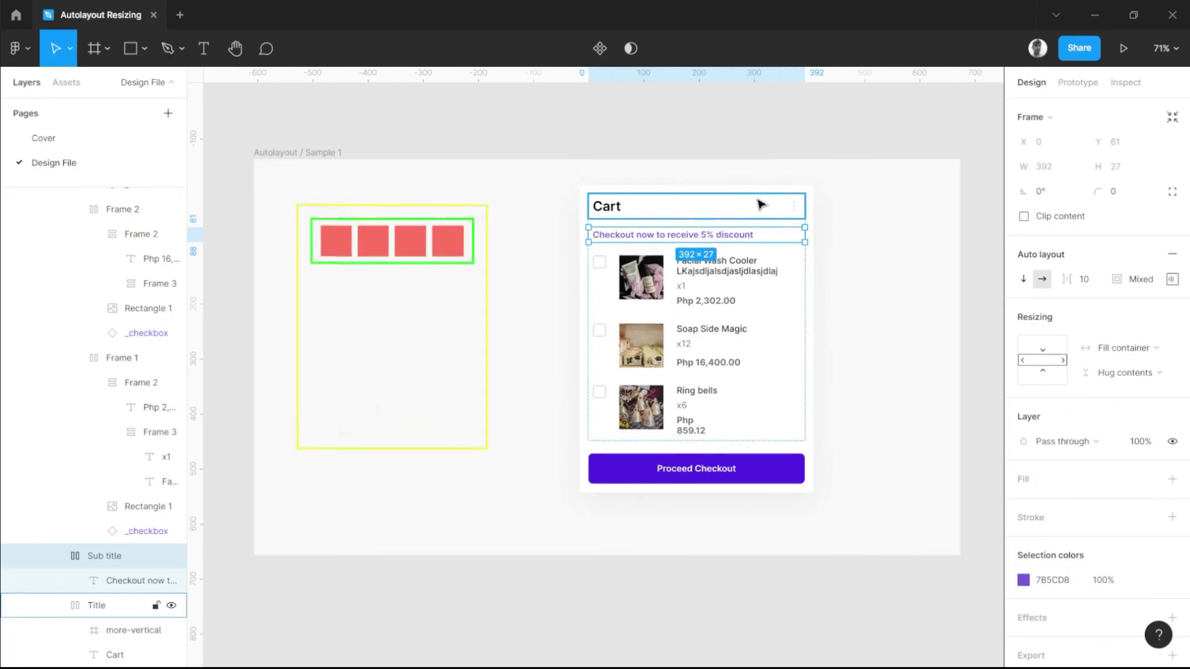
Step: Move the cart widget to about X 640, Y 67 and check the resizing settings of its Frame 8
{"action": "left_click_drag", "start_coordinate": [798, 193], "coordinate": [823, 202]}
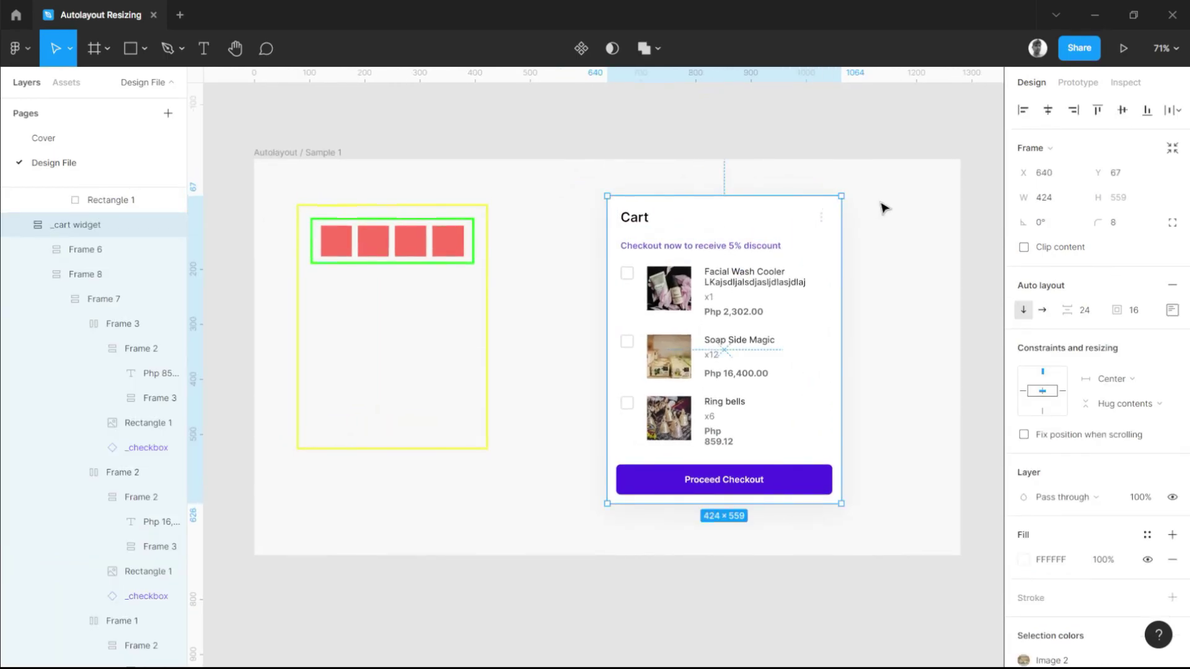
{"action": "left_click", "coordinate": [884, 205]}
{"action": "left_click", "coordinate": [793, 221]}
{"action": "double_click", "coordinate": [736, 255]}
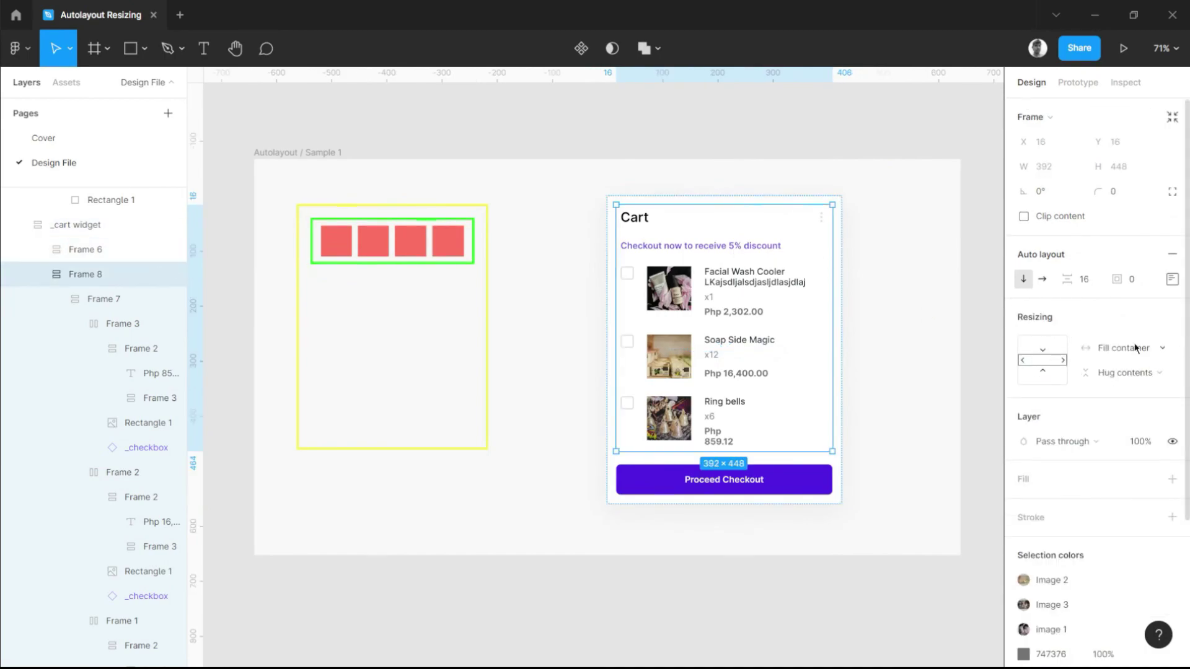
{"action": "left_click", "coordinate": [851, 270]}
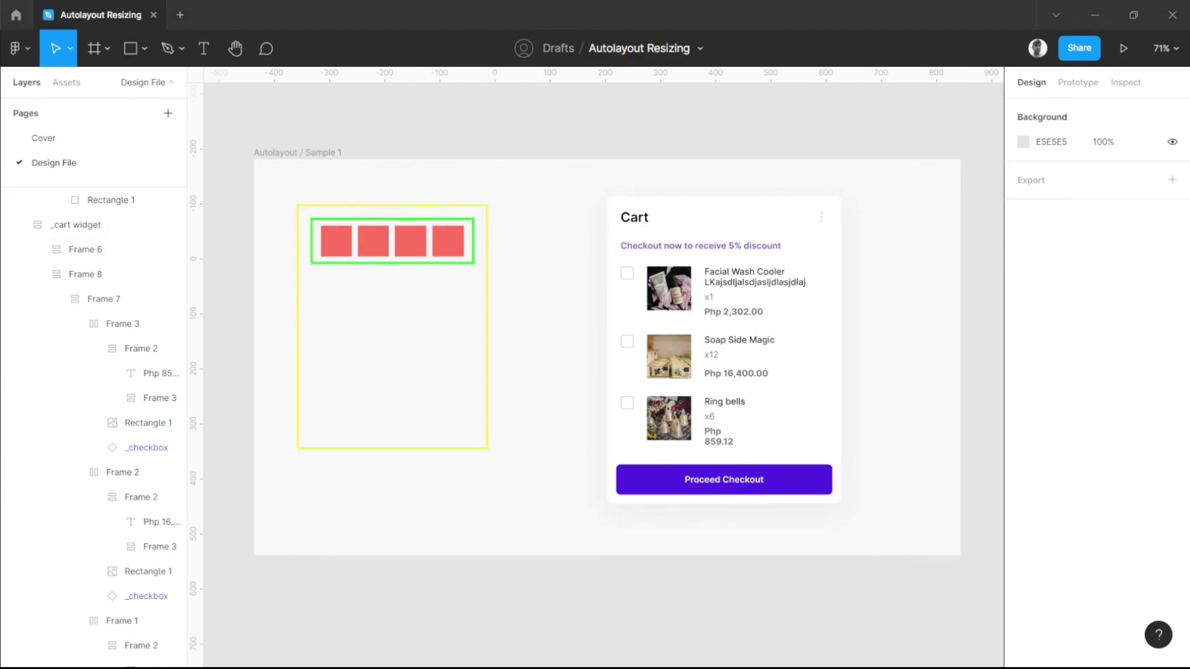